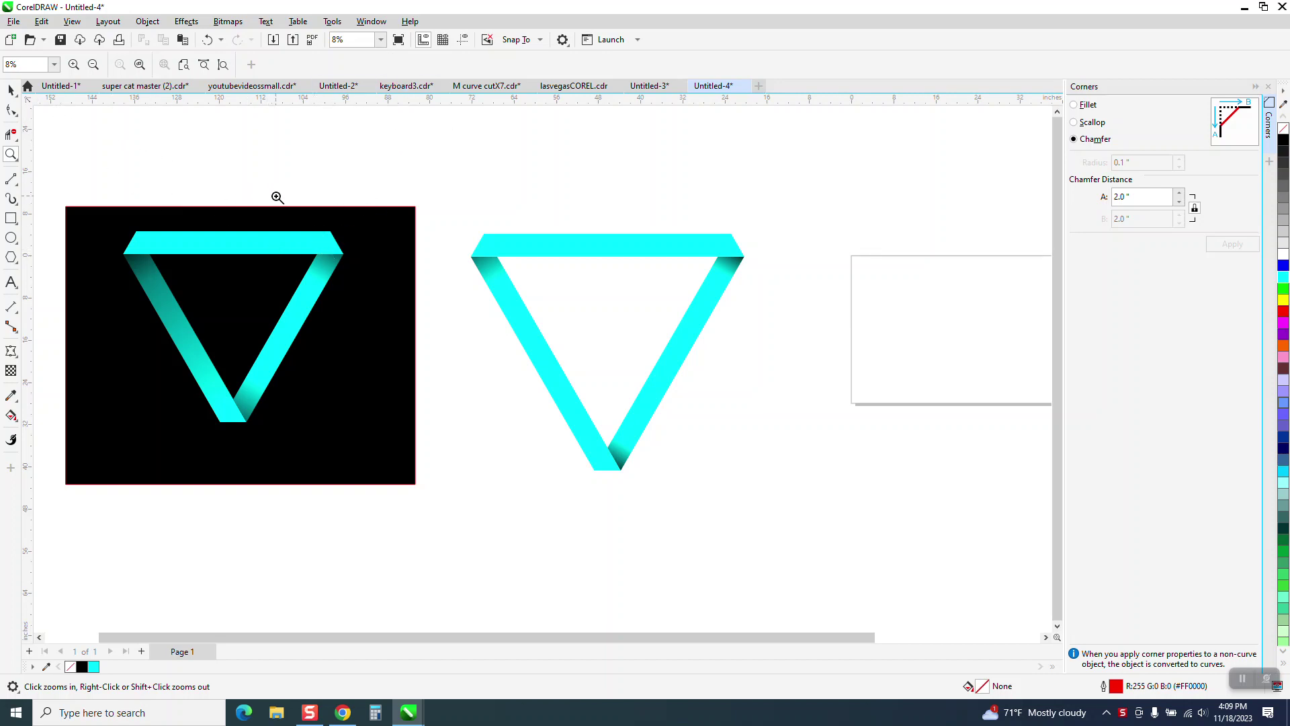
Step: Zoom out twice from the turquoise triangle examples, then zoom in on the empty page
right_click(248, 243)
right_click(245, 250)
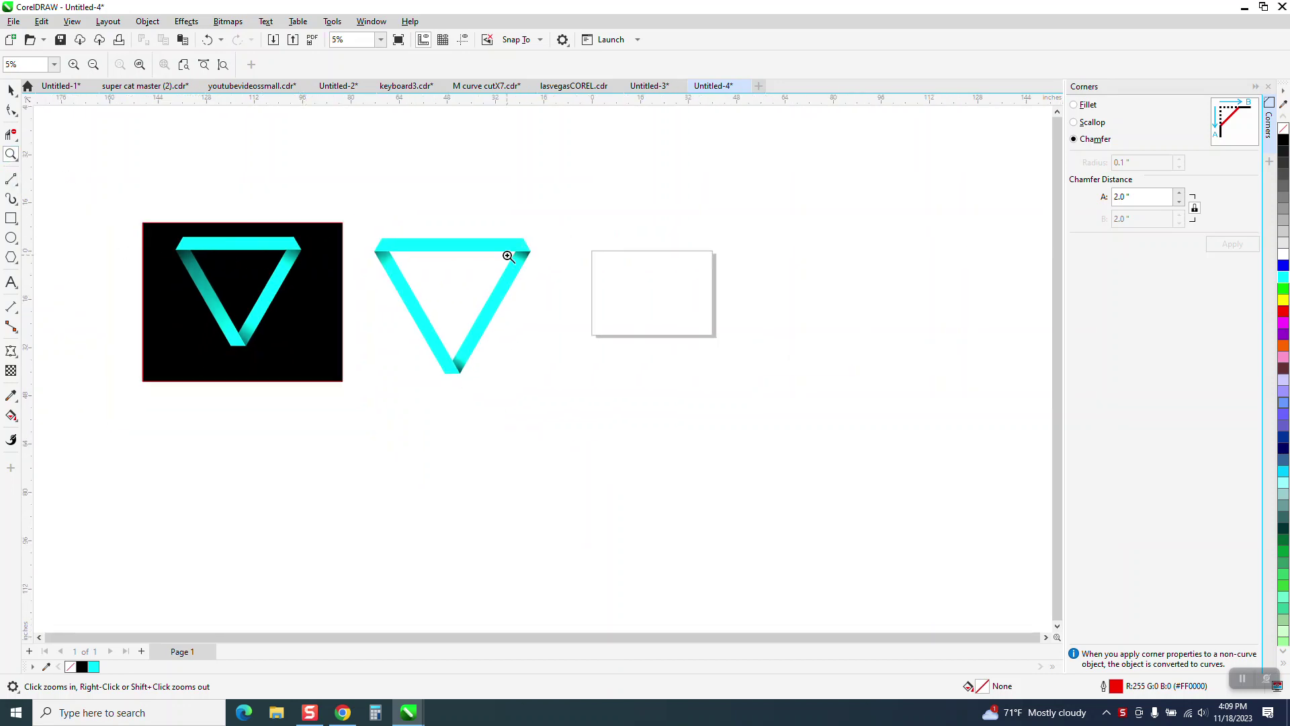
left_click_drag(546, 232, 832, 386)
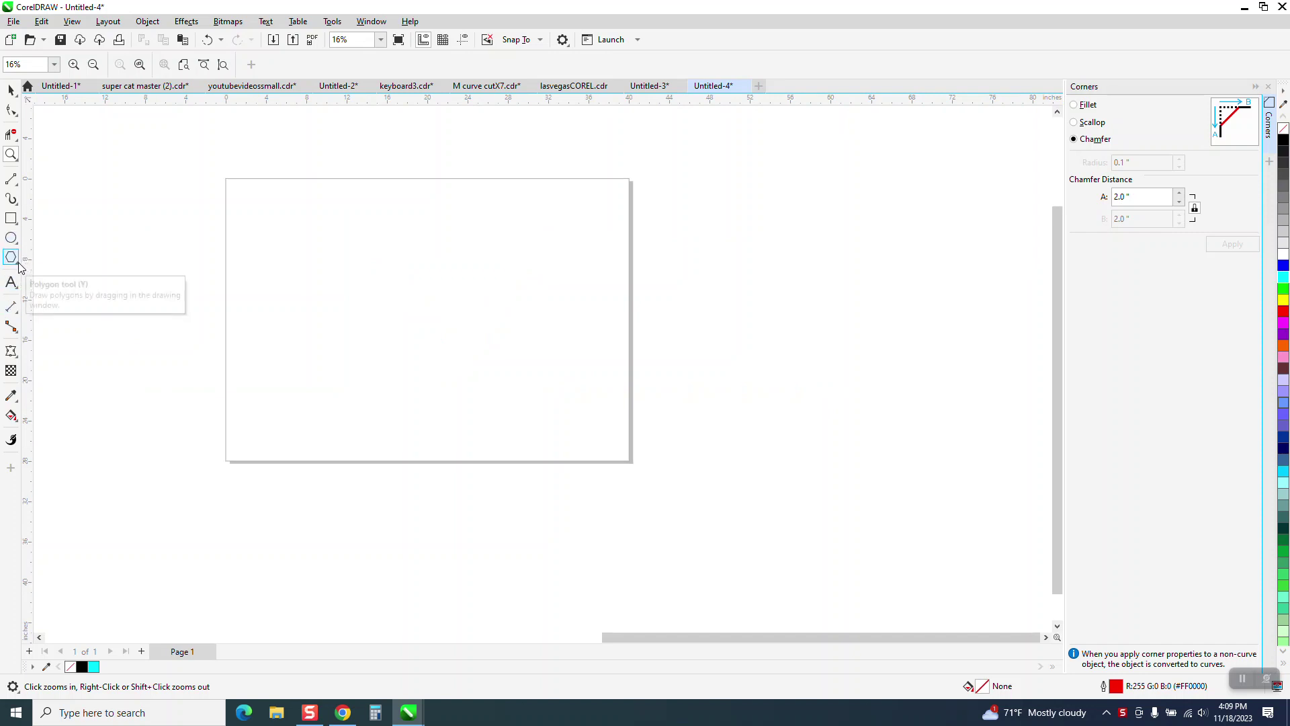
Step: Draw a three-sided polygon triangle on the page and mirror it vertically to point downward
left_click(15, 262)
left_click(46, 261)
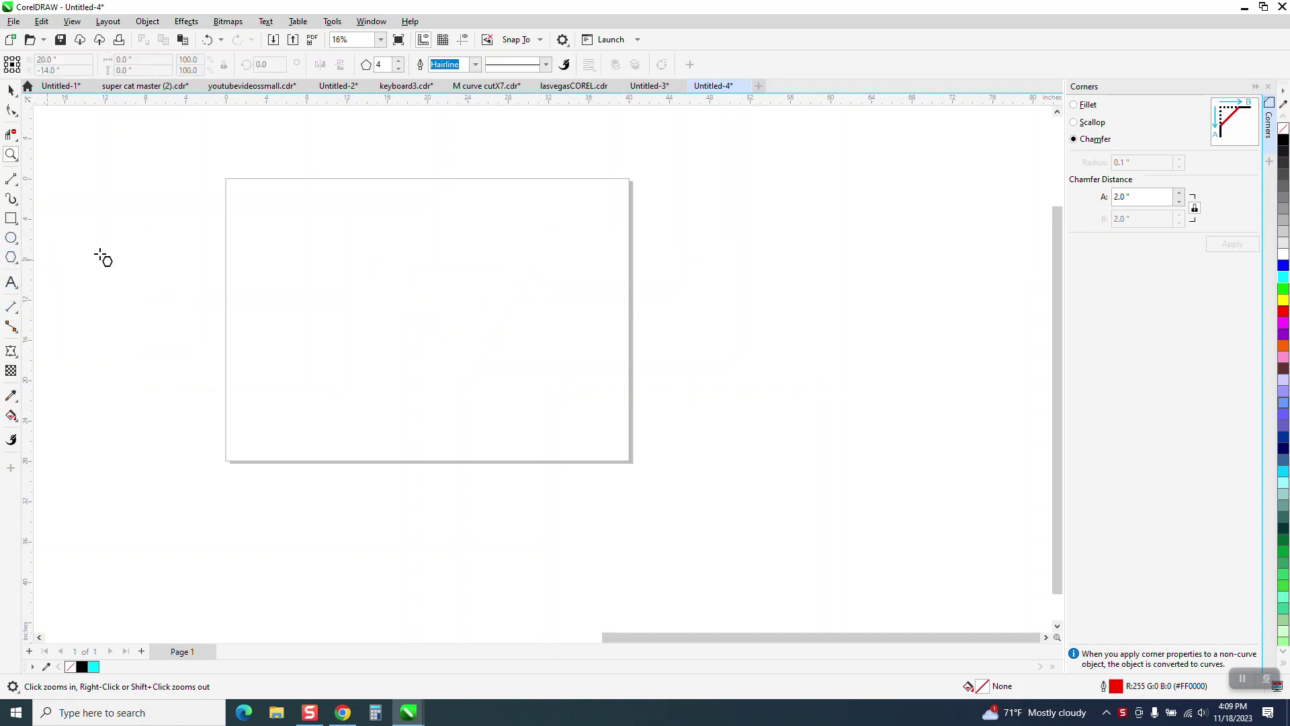
left_click(400, 69)
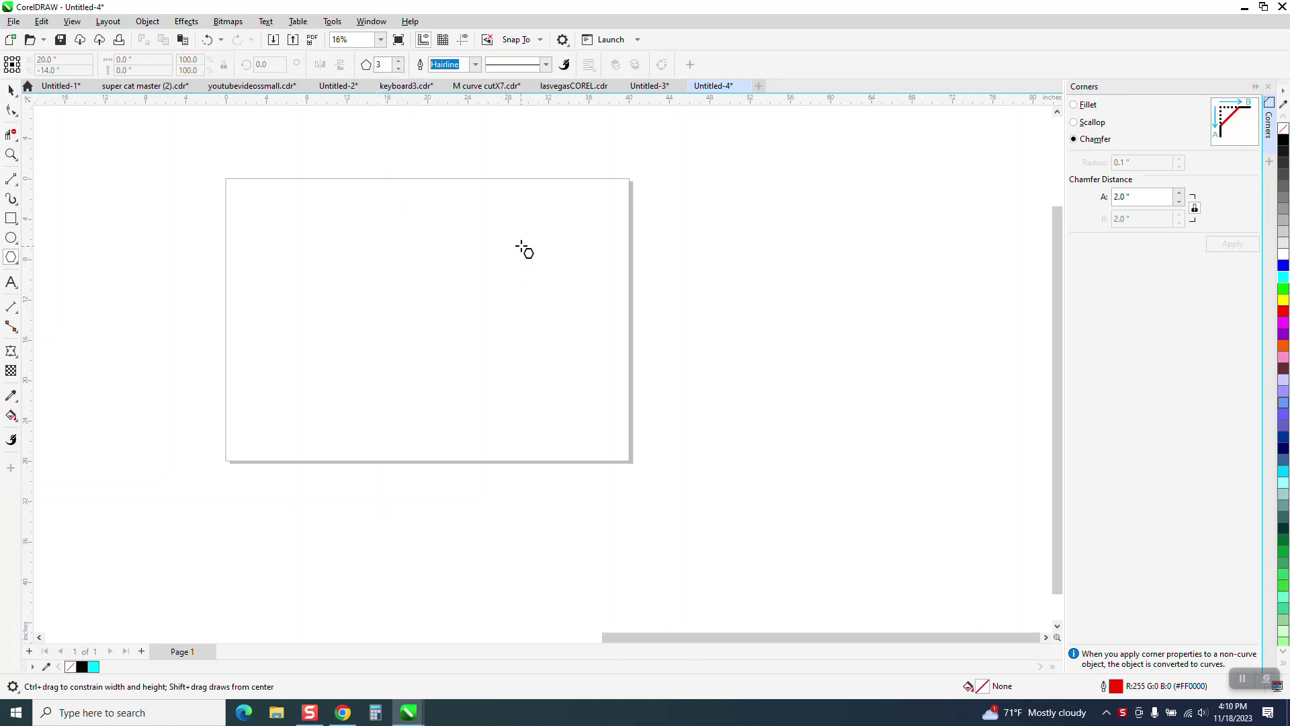
left_click_drag(524, 230, 303, 479)
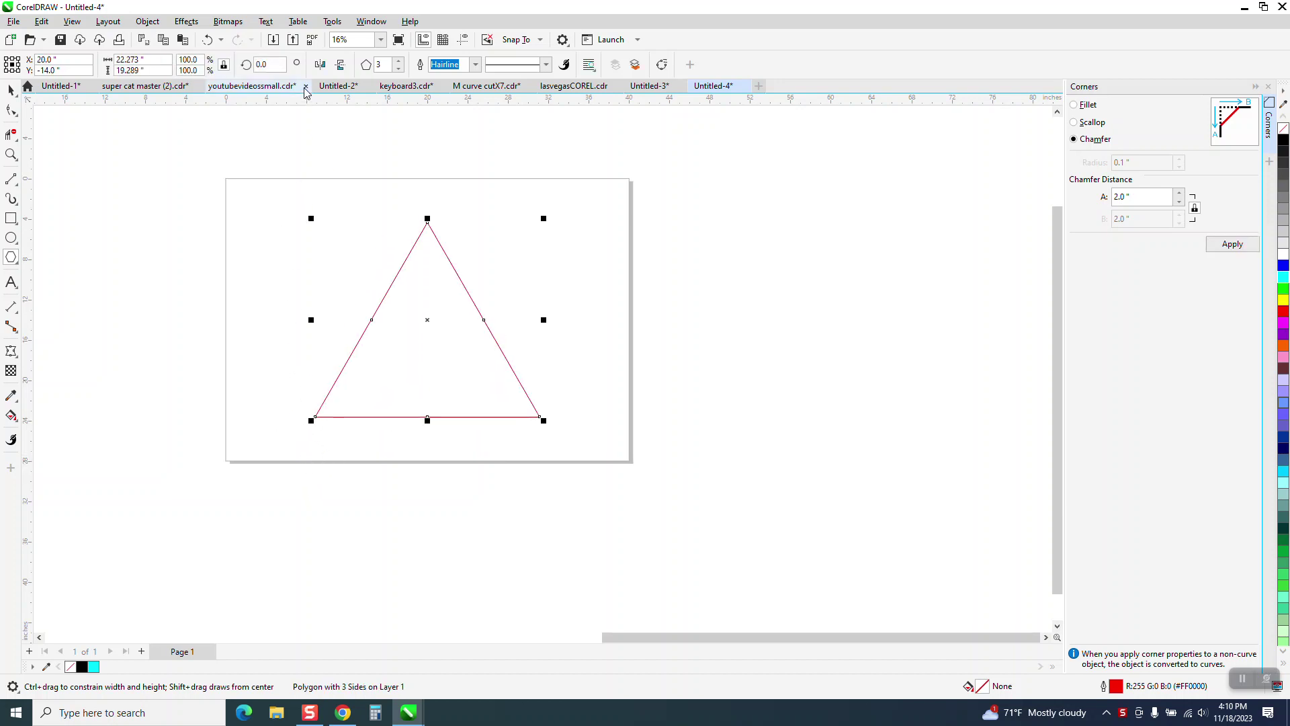
left_click(341, 64)
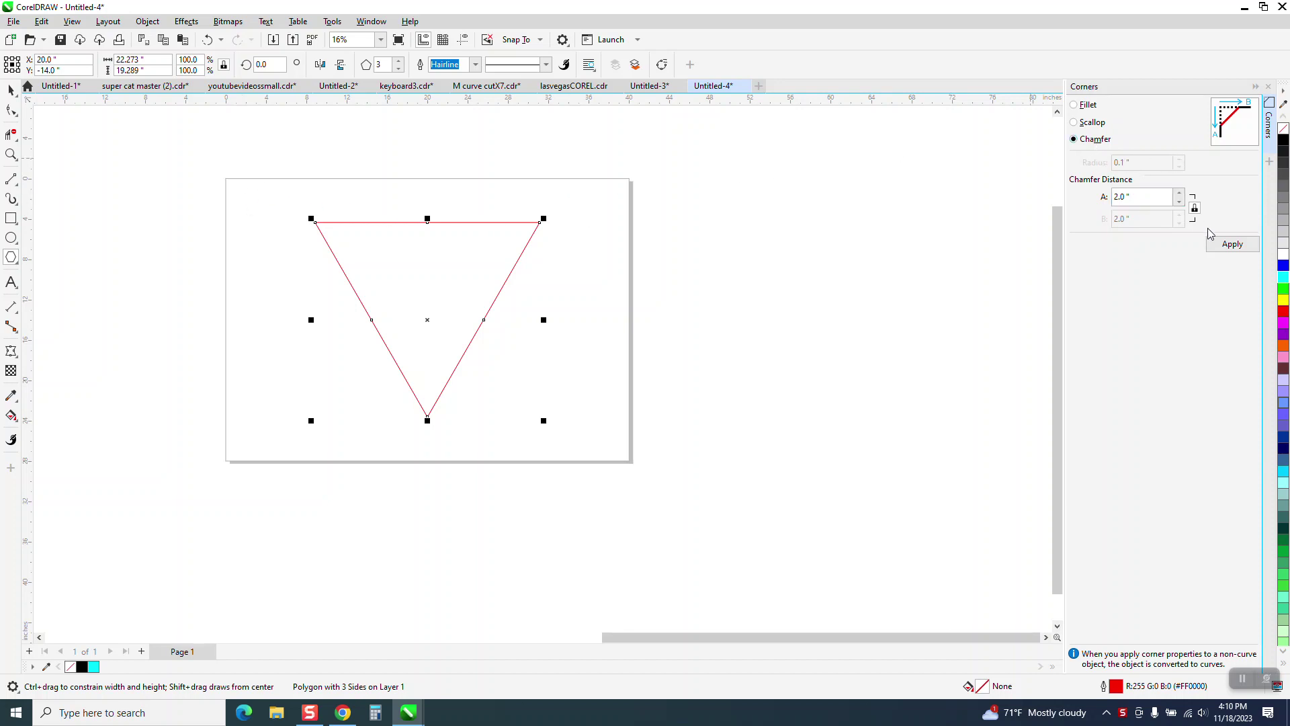
Step: Chamfer all three corners of the triangle with a 2.5-inch distance
left_click(1229, 245)
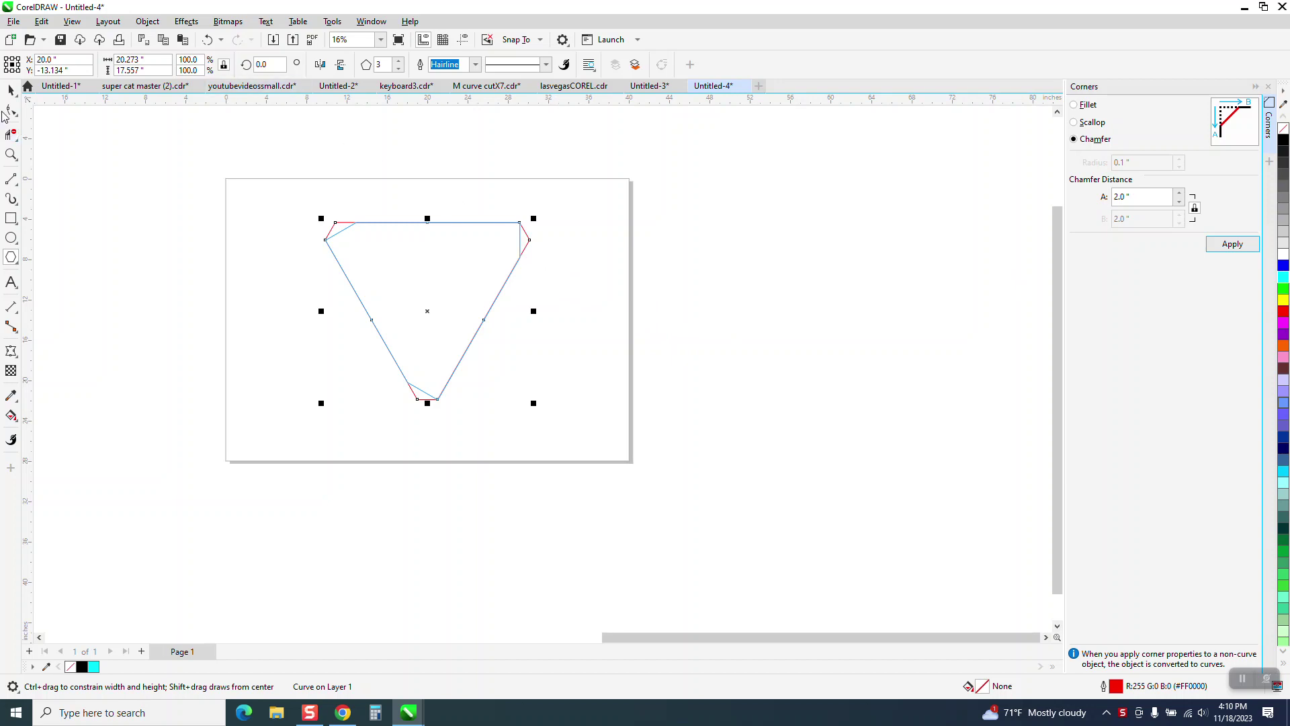
left_click(10, 92)
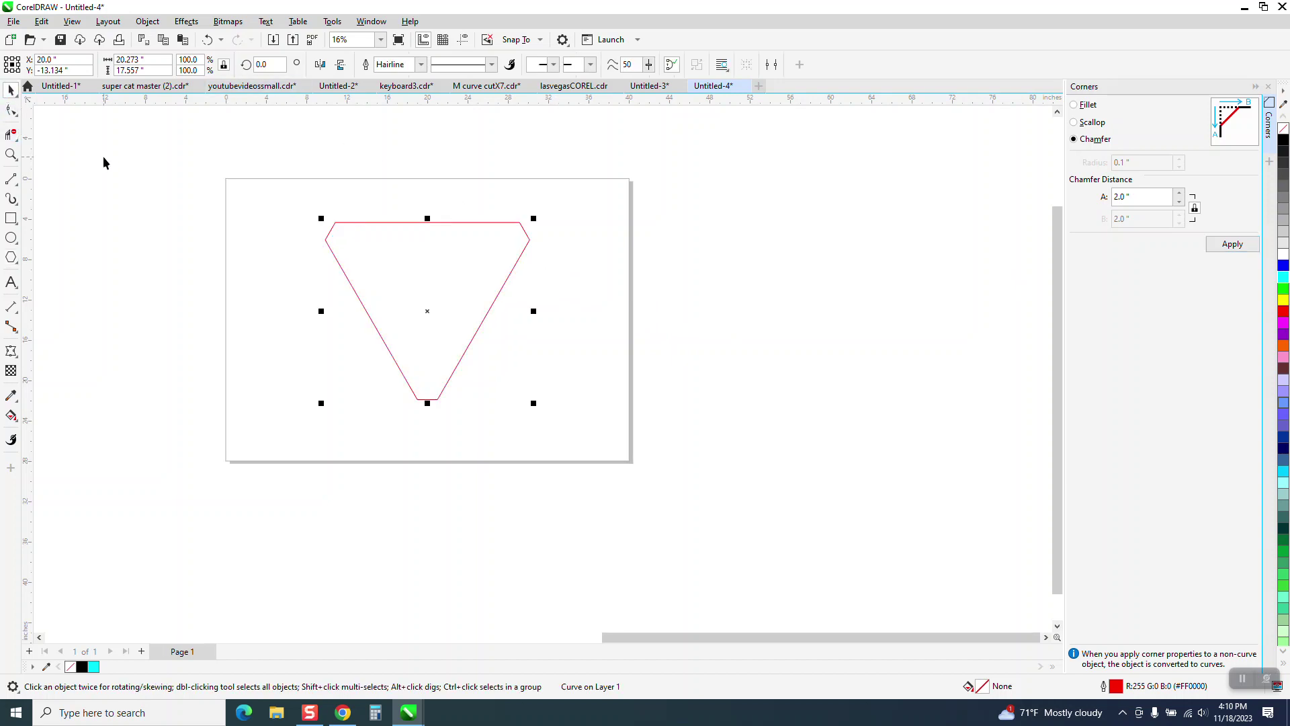
left_click(207, 40)
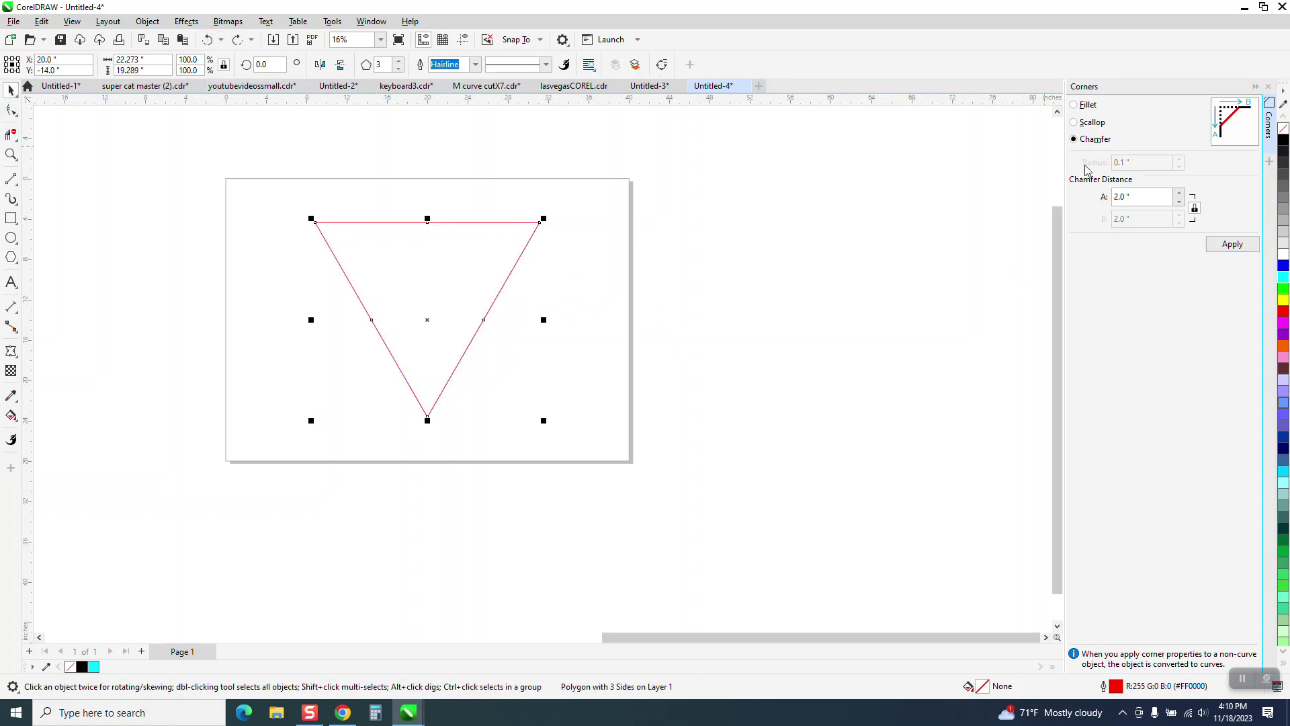
left_click(1144, 197)
type("2.5")
left_click(1232, 245)
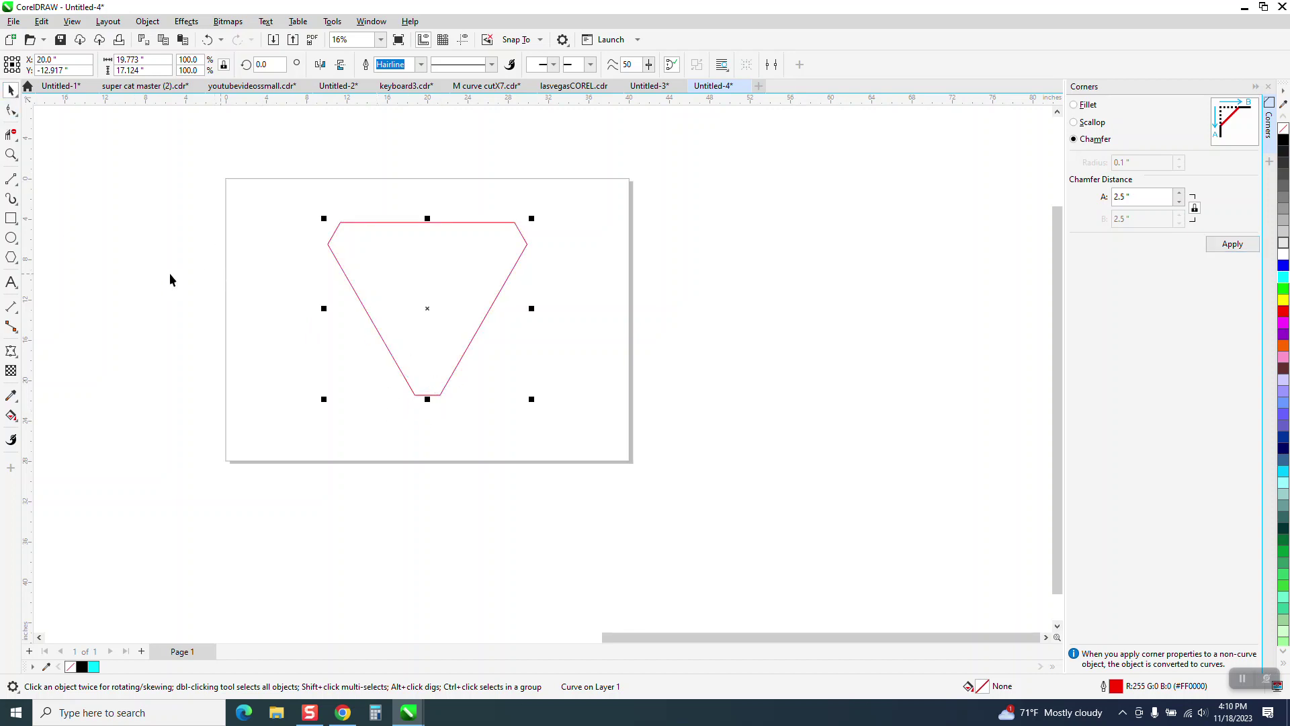
left_click(11, 154)
left_click_drag(269, 180, 714, 443)
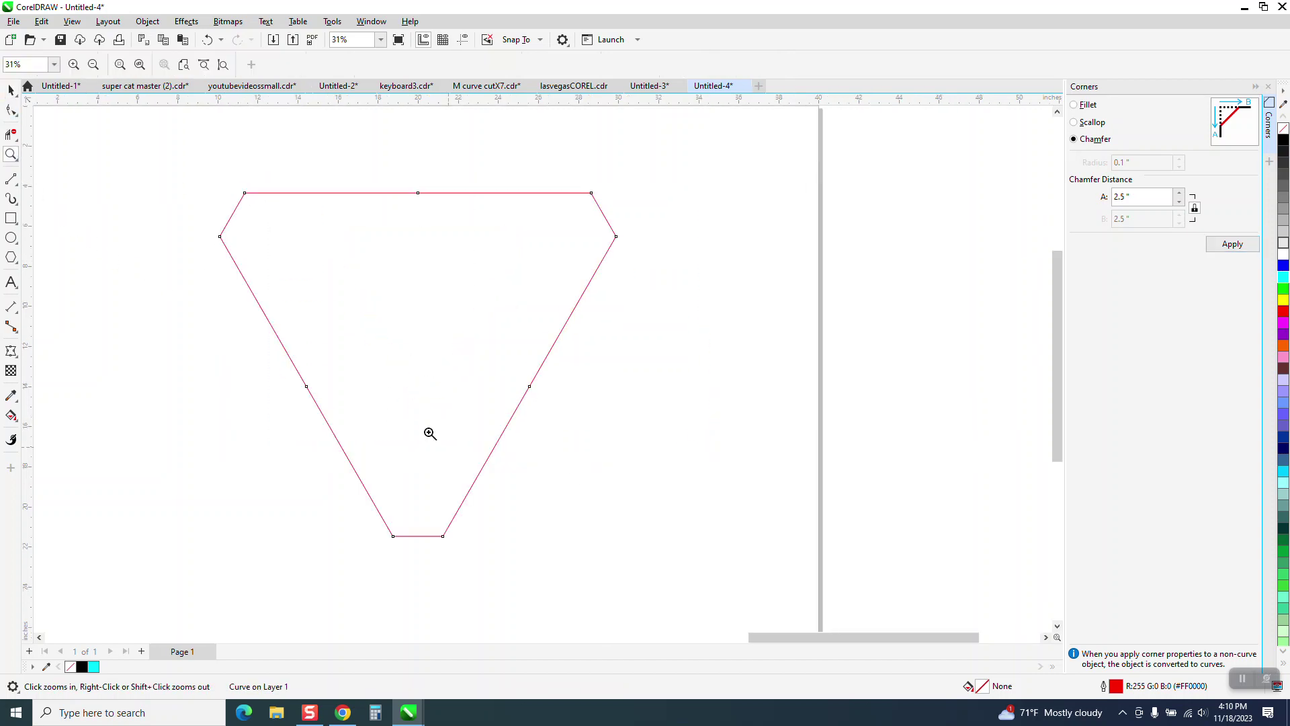
Step: Draw three two-point lines inside the triangle: two inner diagonals and a horizontal joining the side corners
left_click(16, 188)
left_click(59, 191)
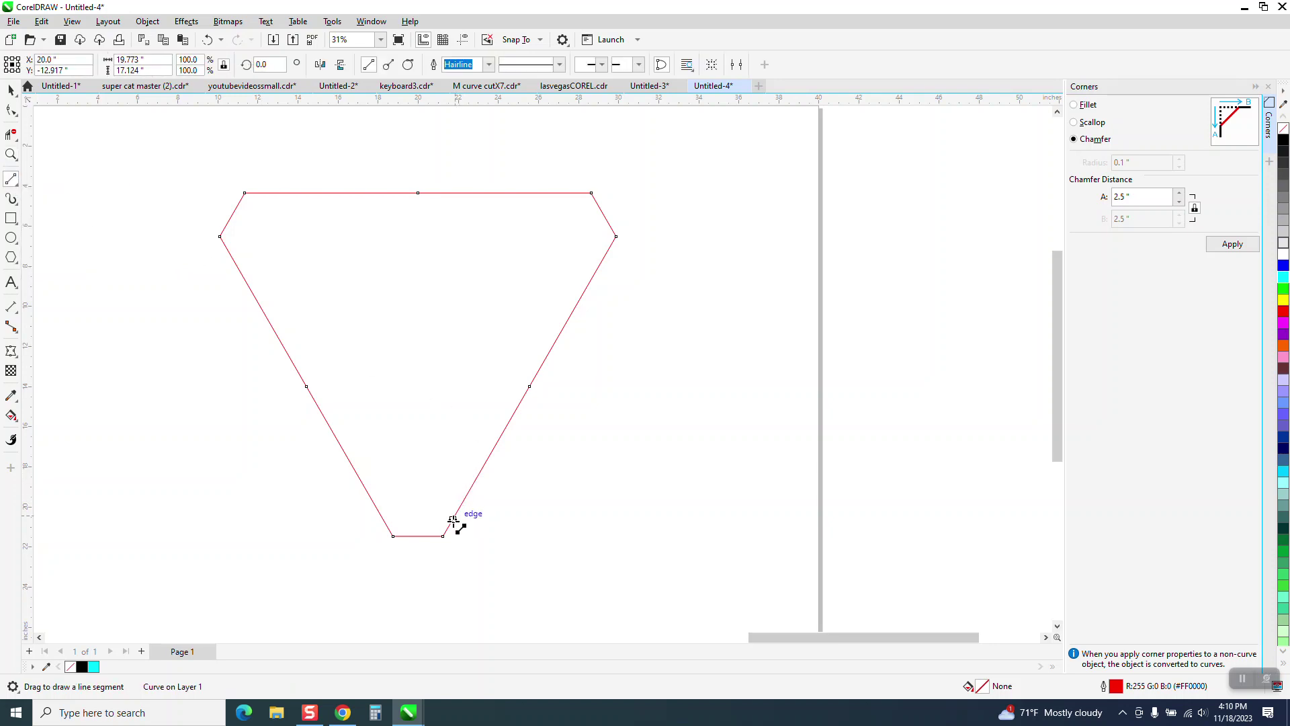
left_click_drag(443, 536, 244, 194)
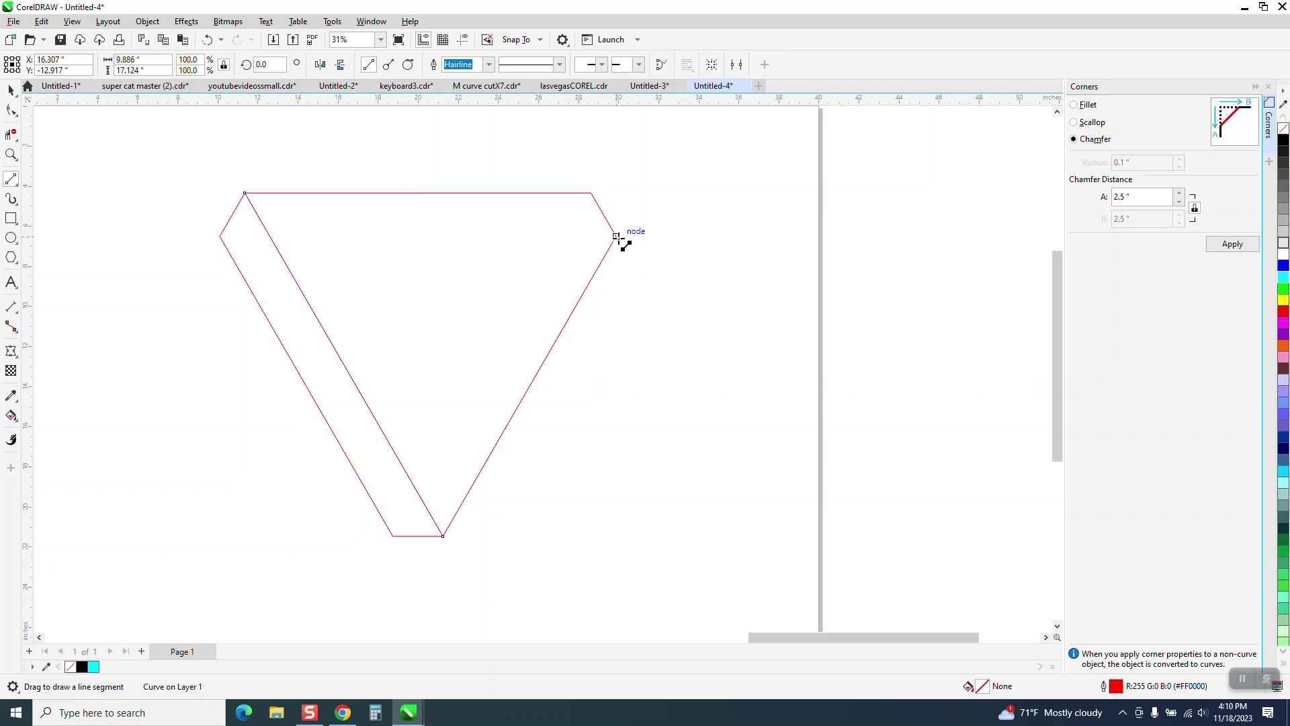
left_click_drag(616, 236, 219, 236)
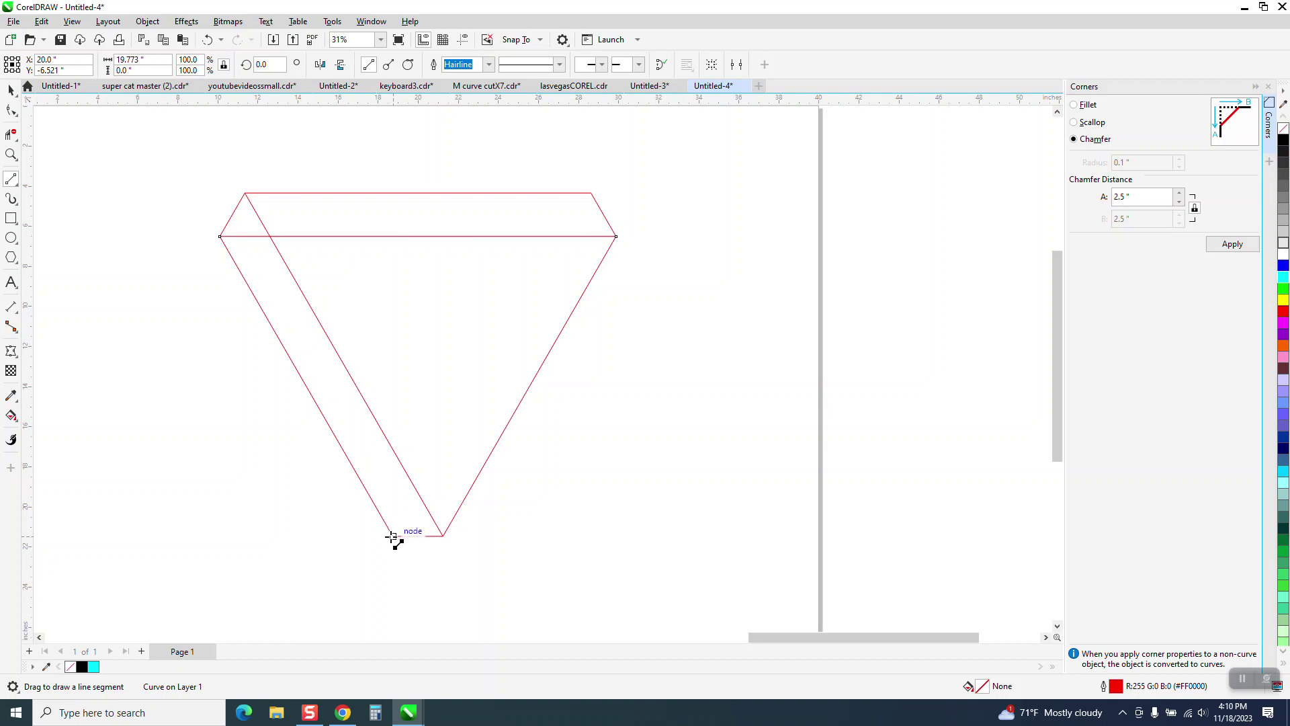
left_click_drag(393, 535, 591, 194)
scroll(268, 244, "down", 2)
Step: Delete the three excess short segments and group the four triangle pieces
left_click(11, 90)
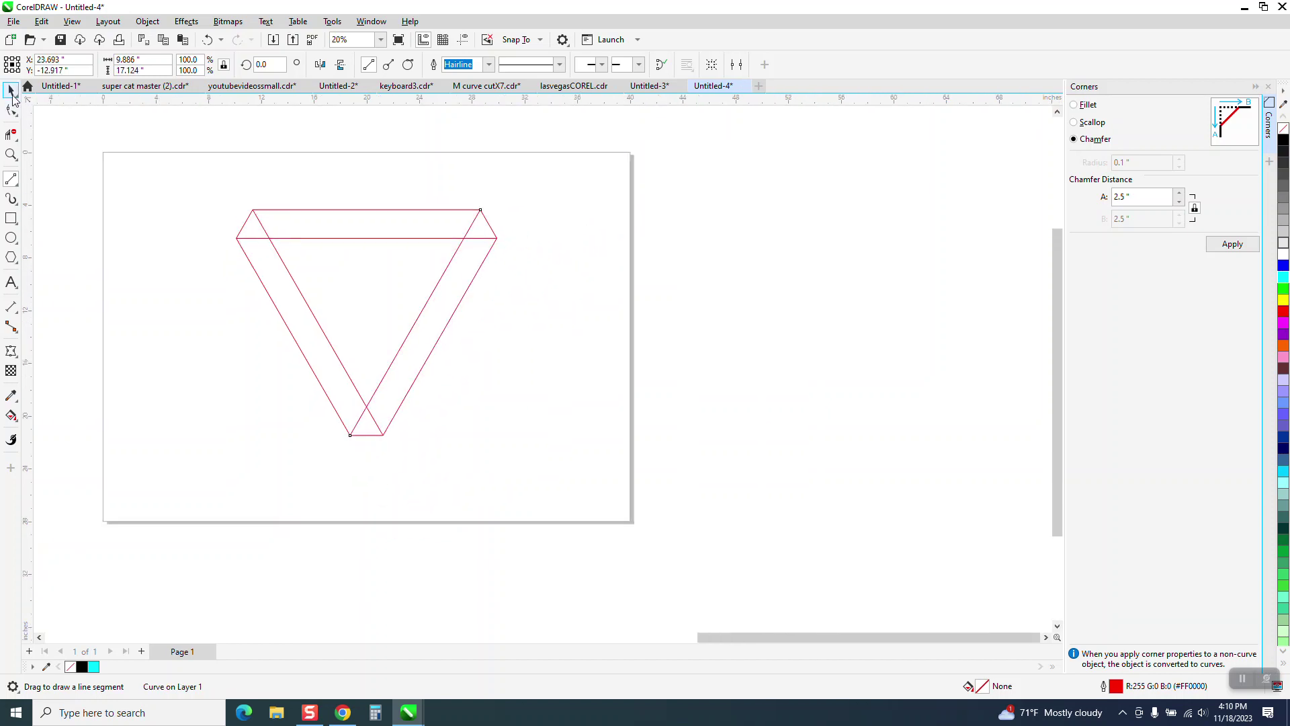
left_click(10, 134)
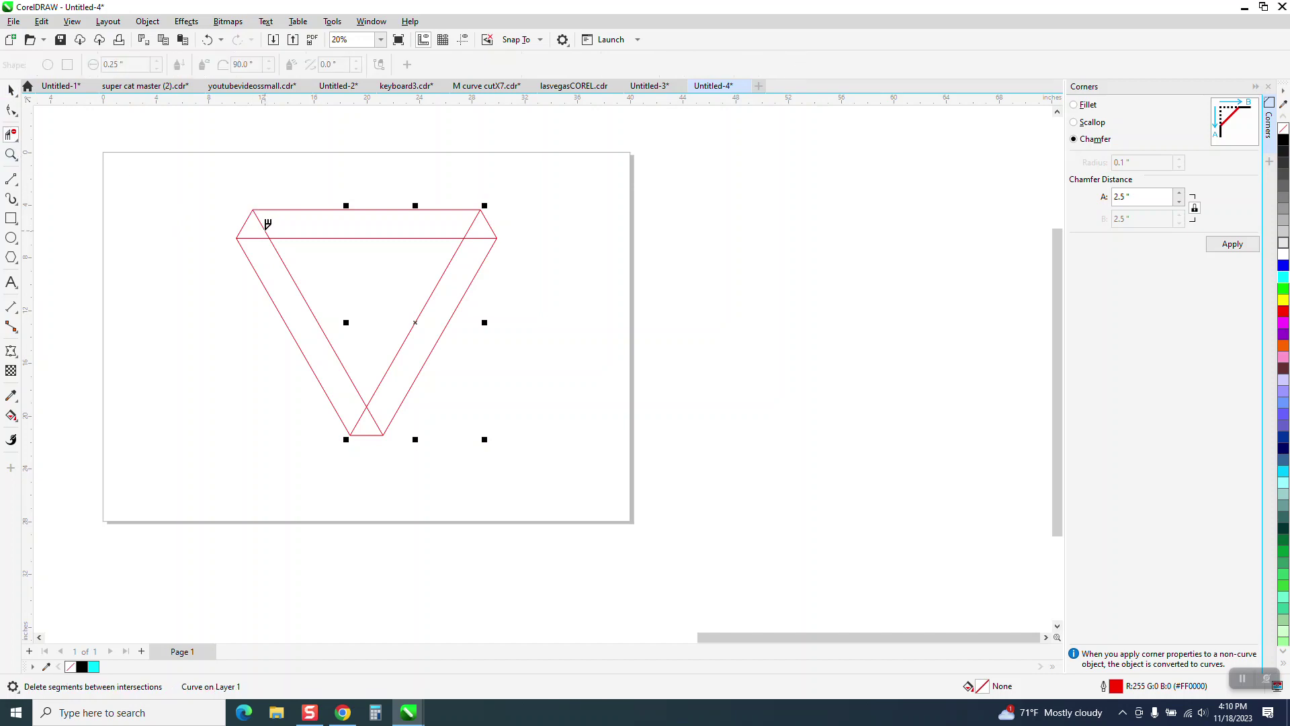
left_click(263, 223)
left_click(467, 234)
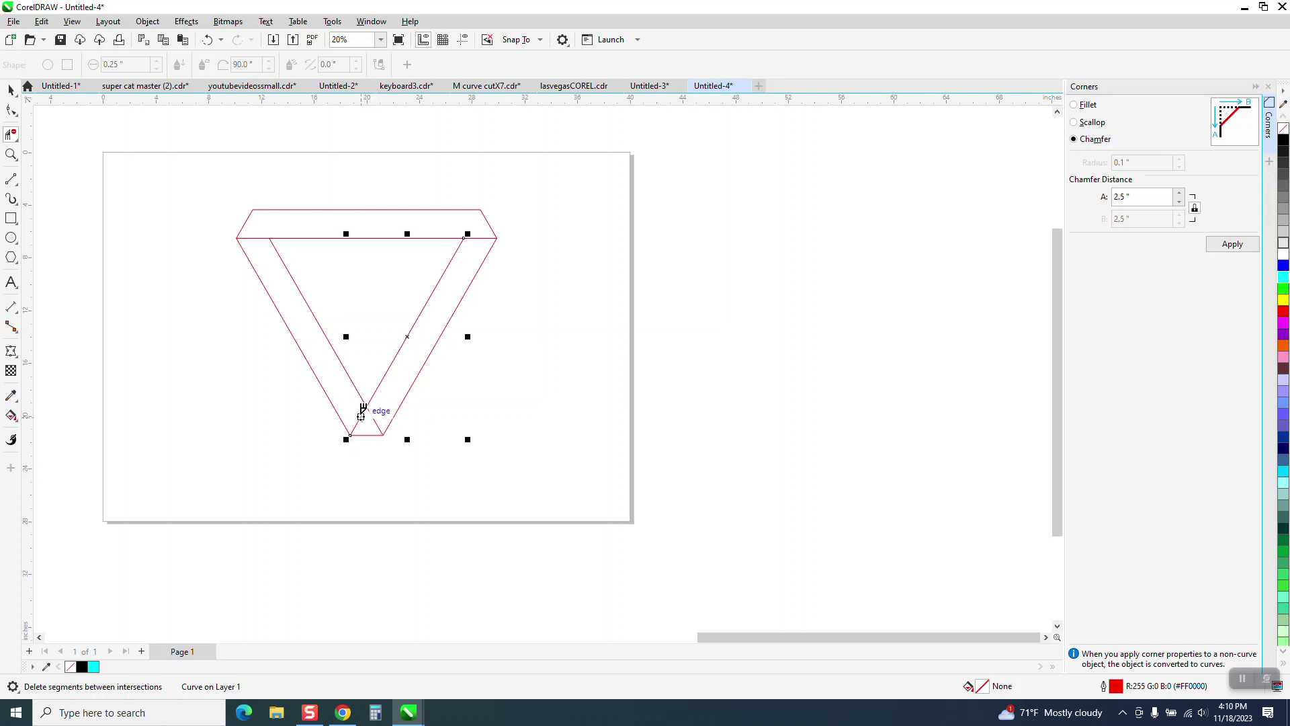
left_click(362, 415)
left_click(10, 90)
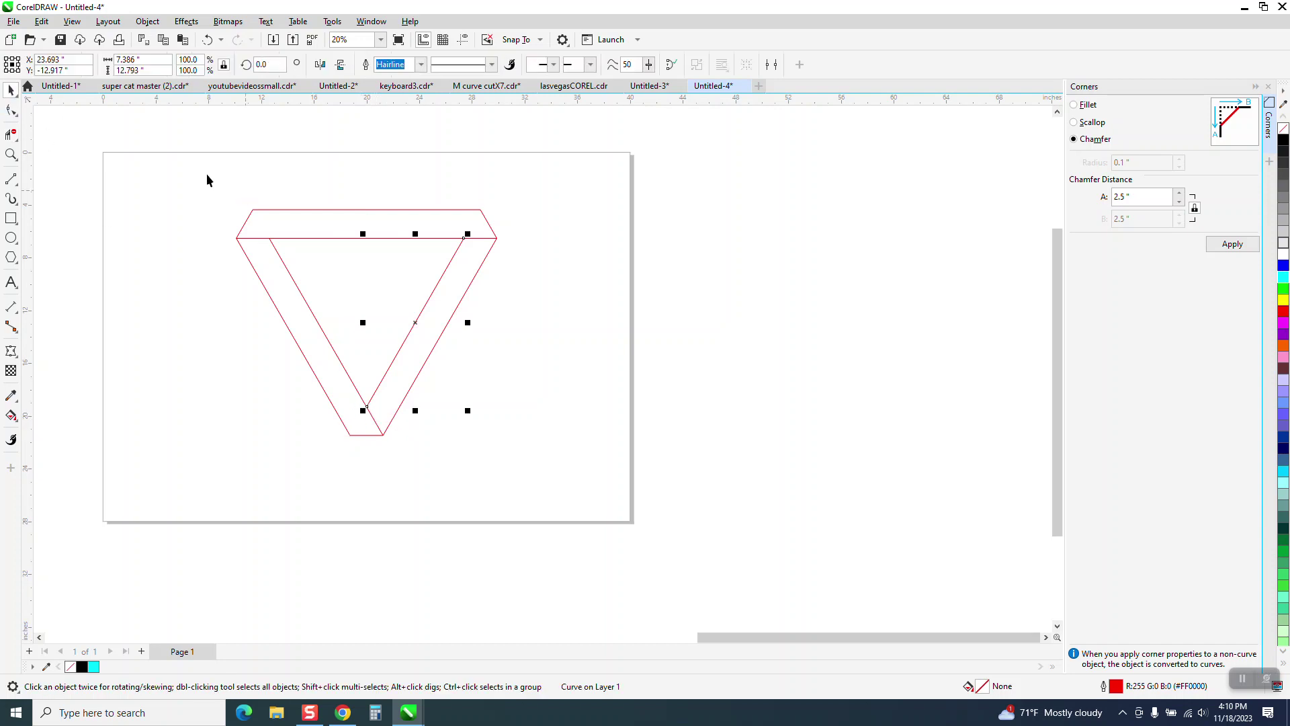
left_click_drag(208, 173, 619, 479)
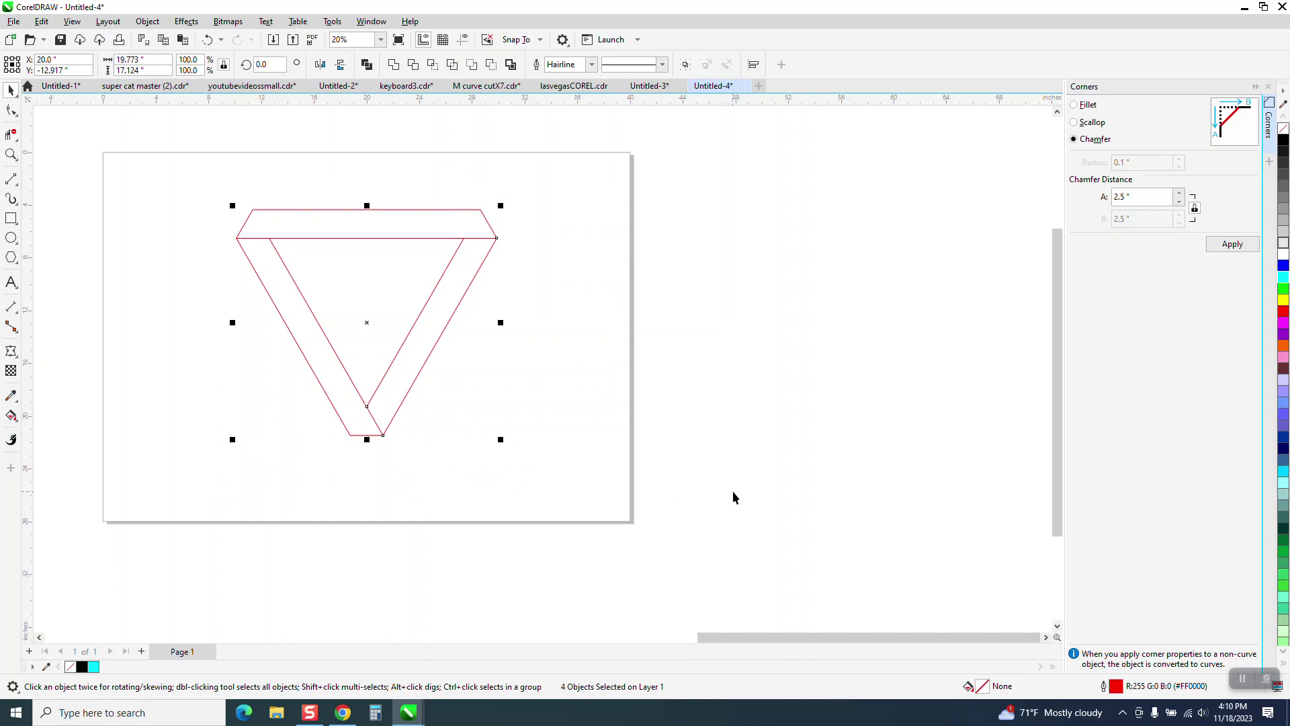
key("ctrl+g")
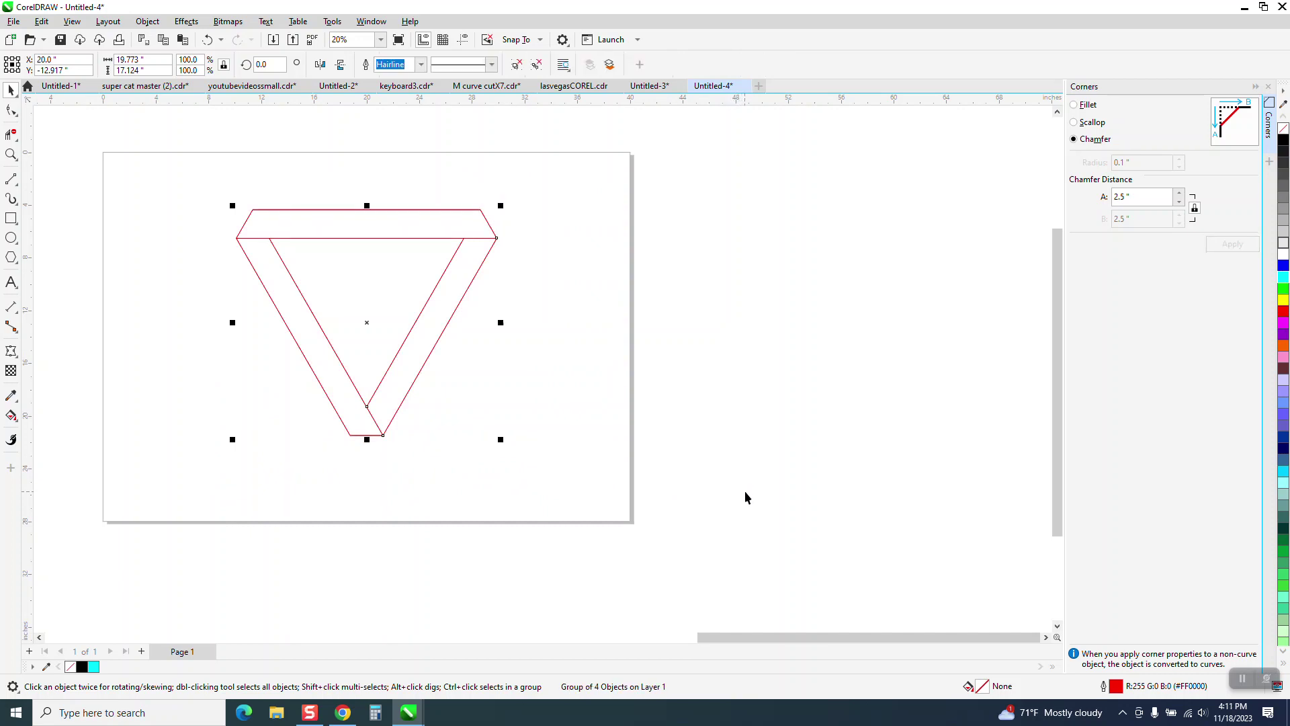
Step: Add an upside-down copy of the triangle group overlapping the original and select it
left_click(341, 65)
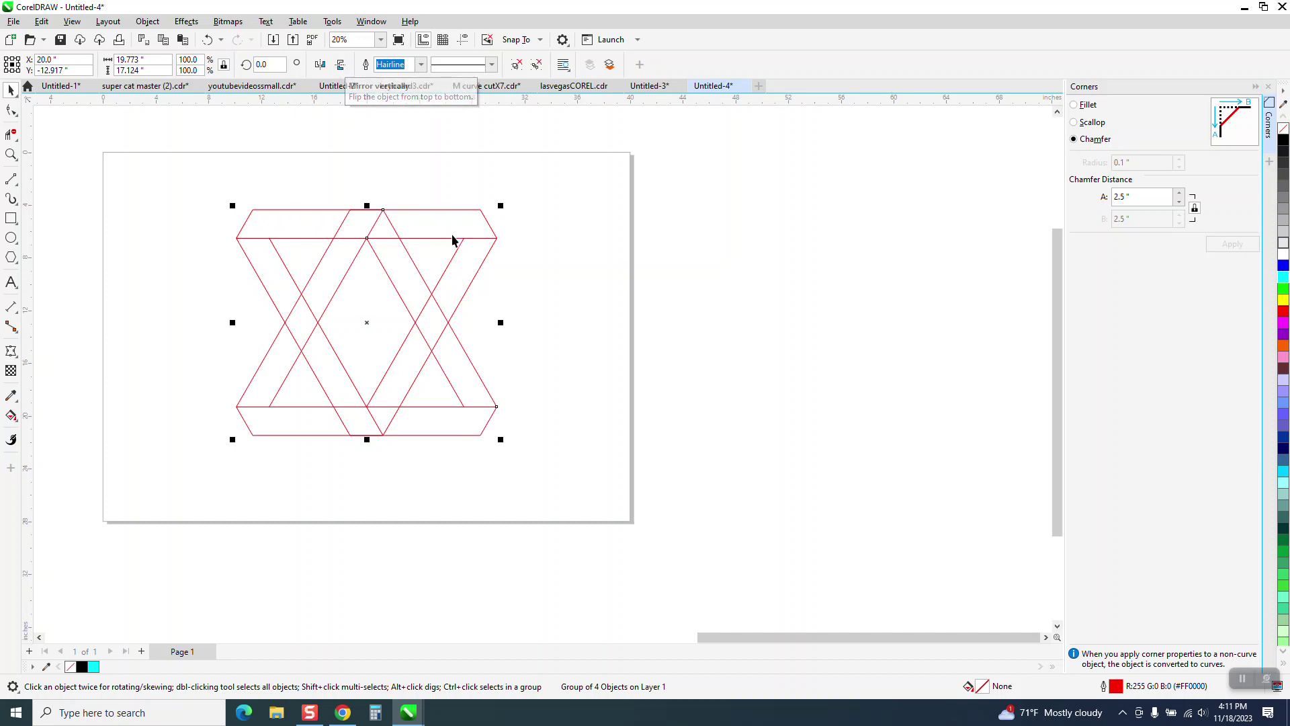
left_click(529, 284)
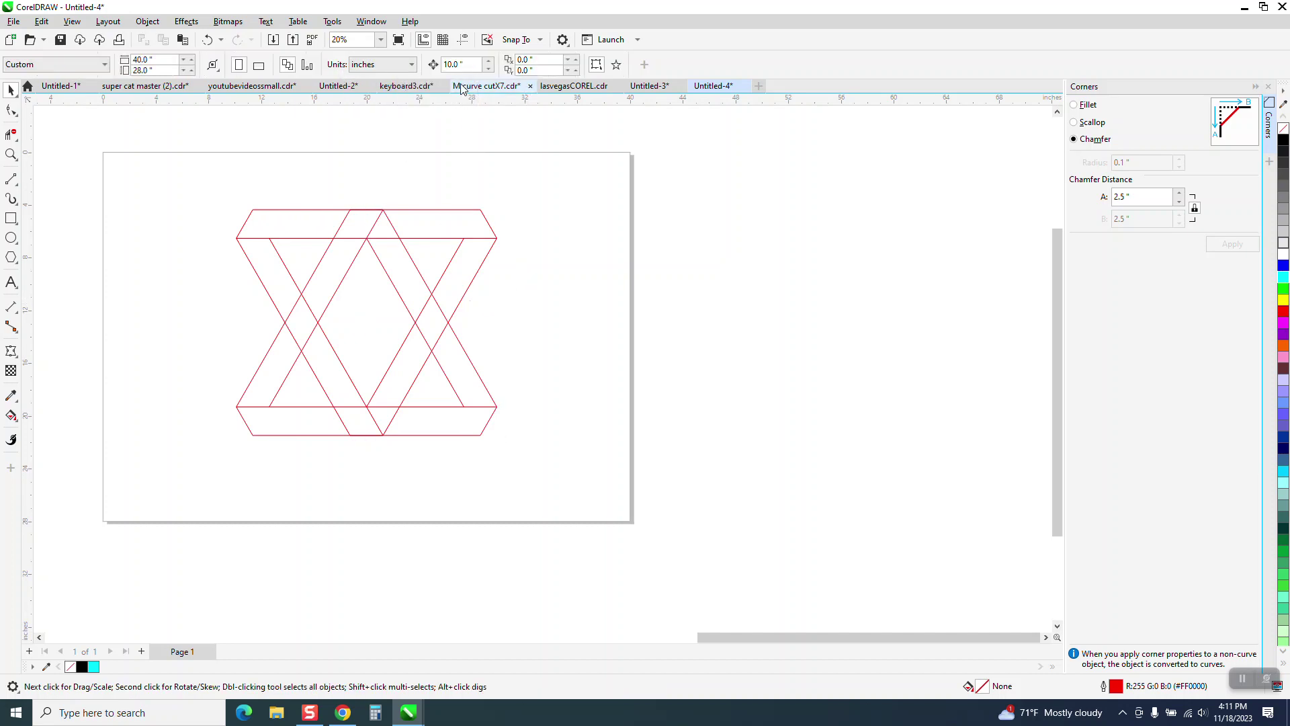
key("BackSpace")
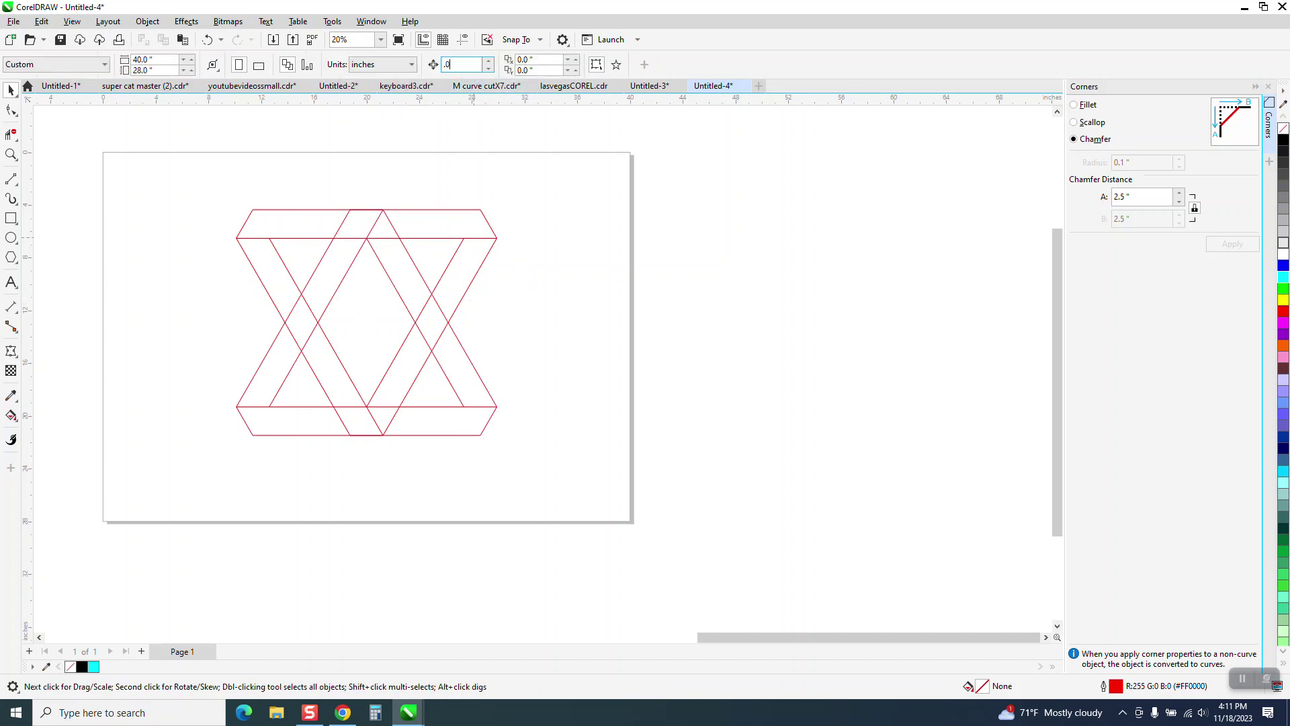
left_click(465, 363)
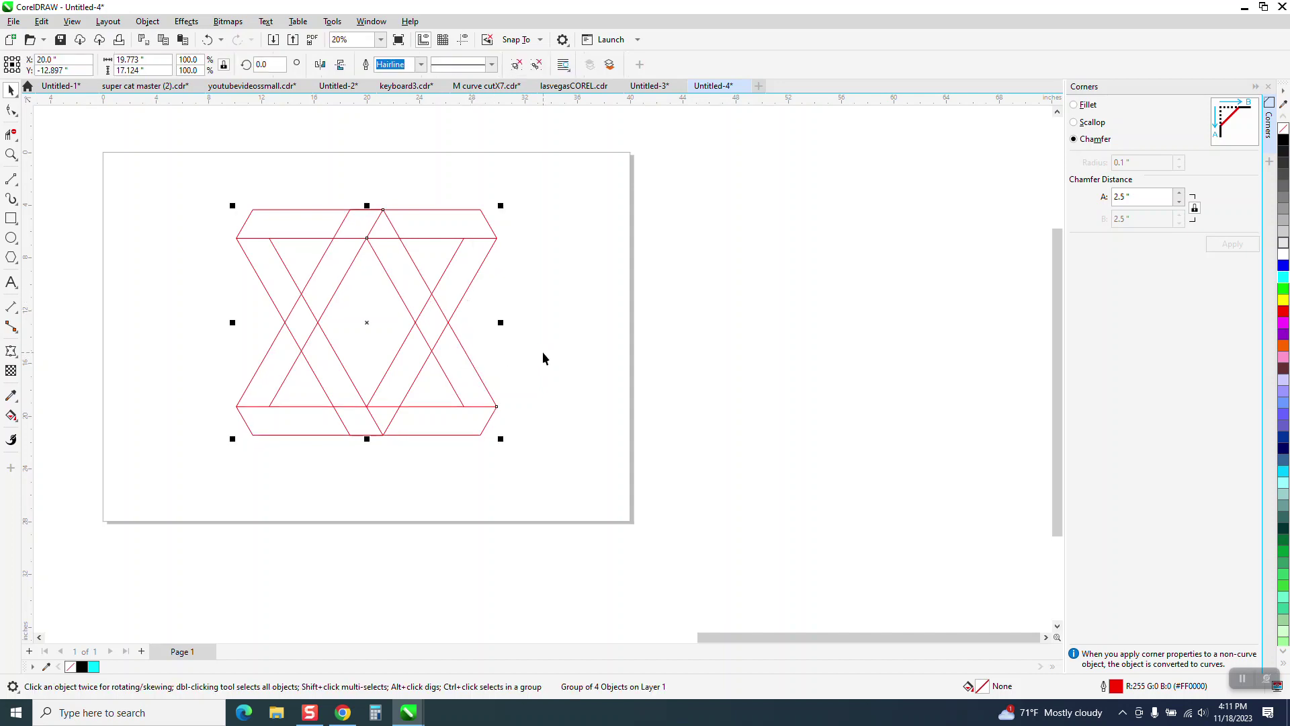
Step: Nudge the upside-down group upward seven times into star position, then deselect
key("Up")
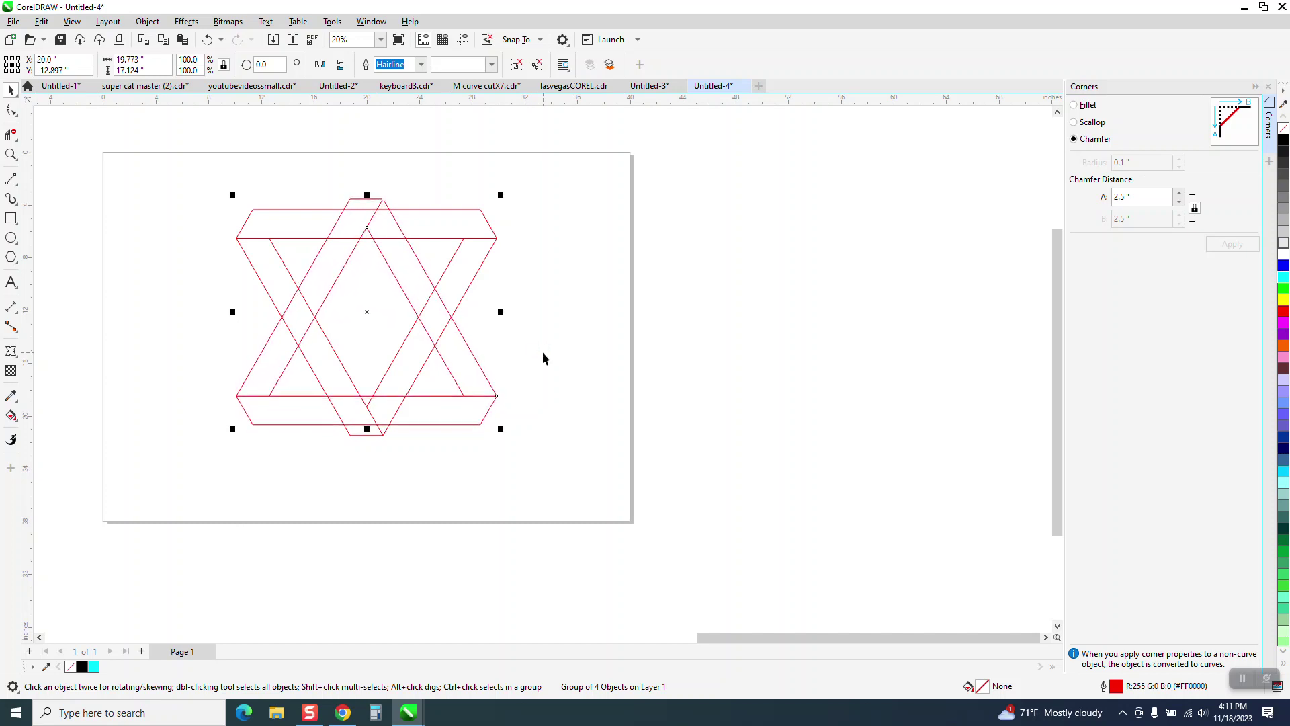
key("Up")
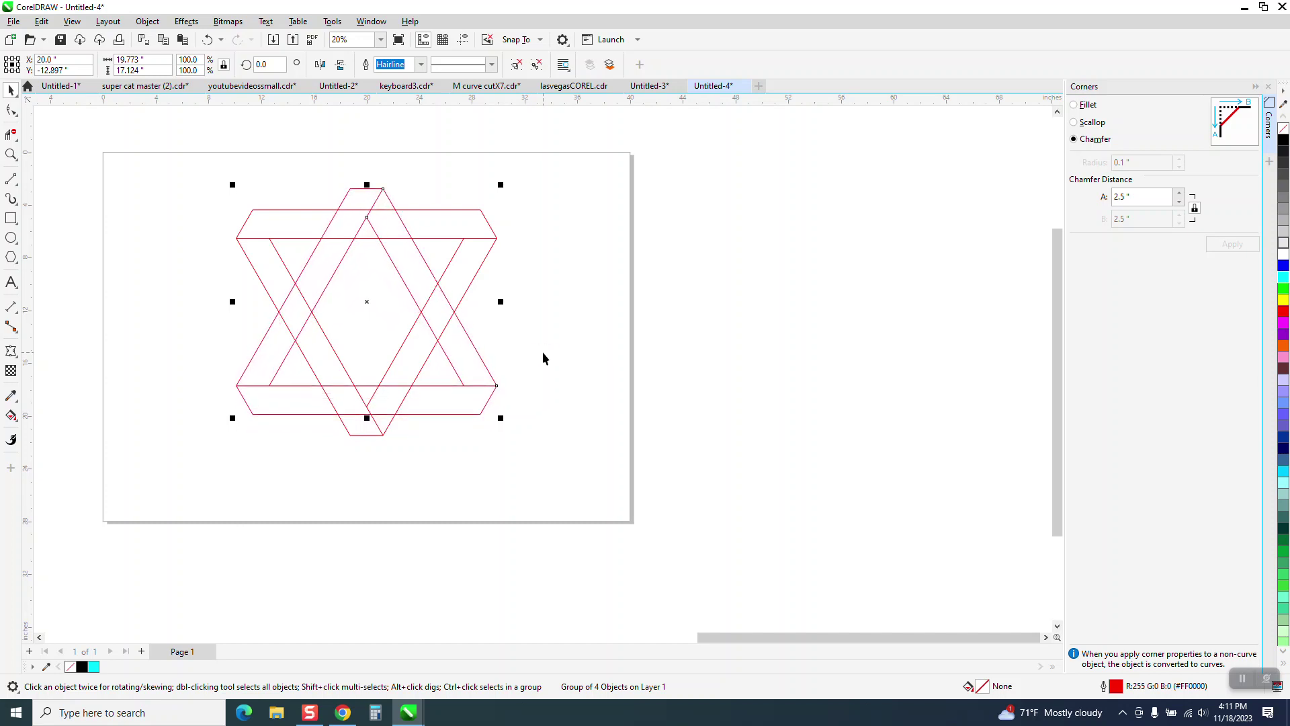
key("Up")
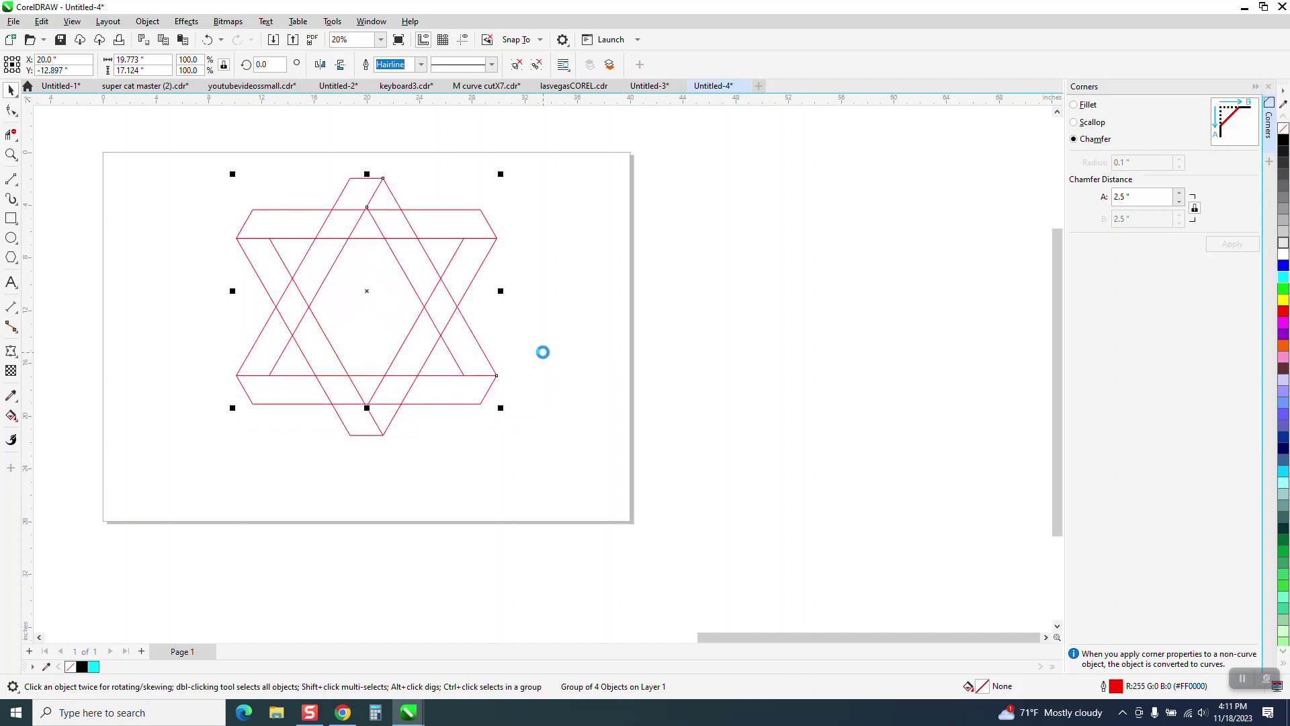
key("Up")
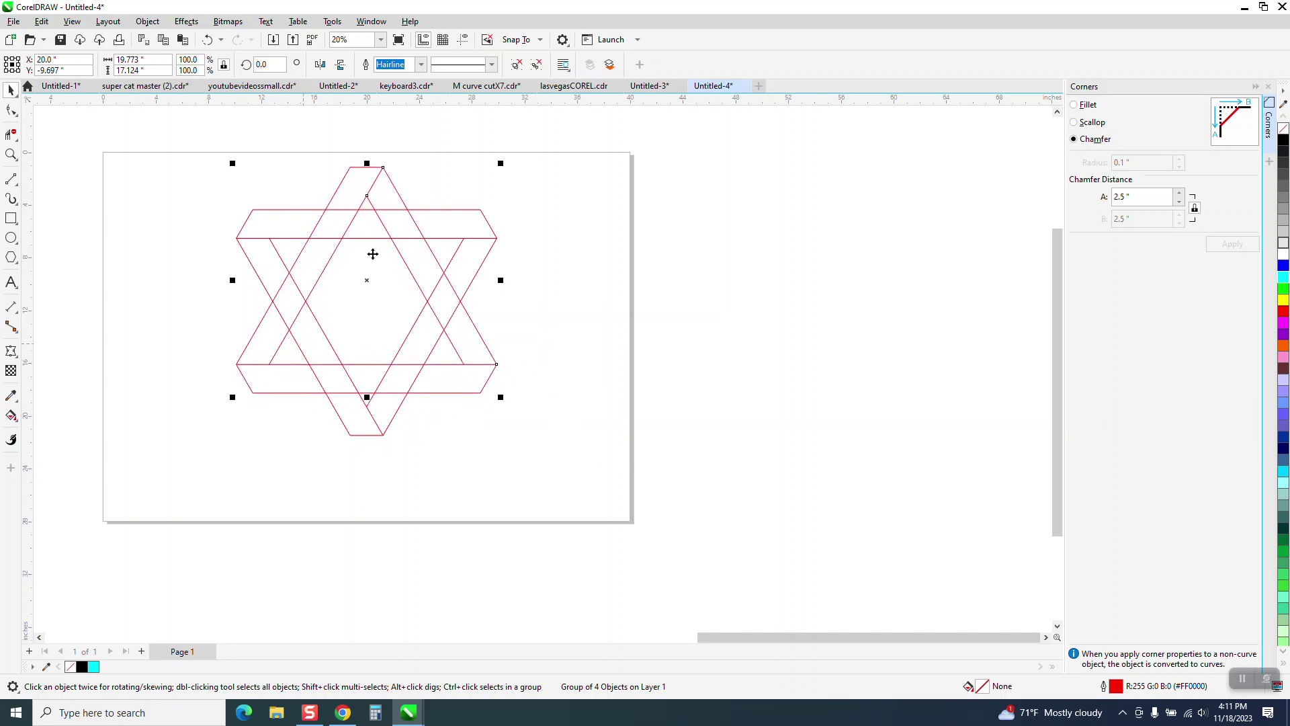
key("Up")
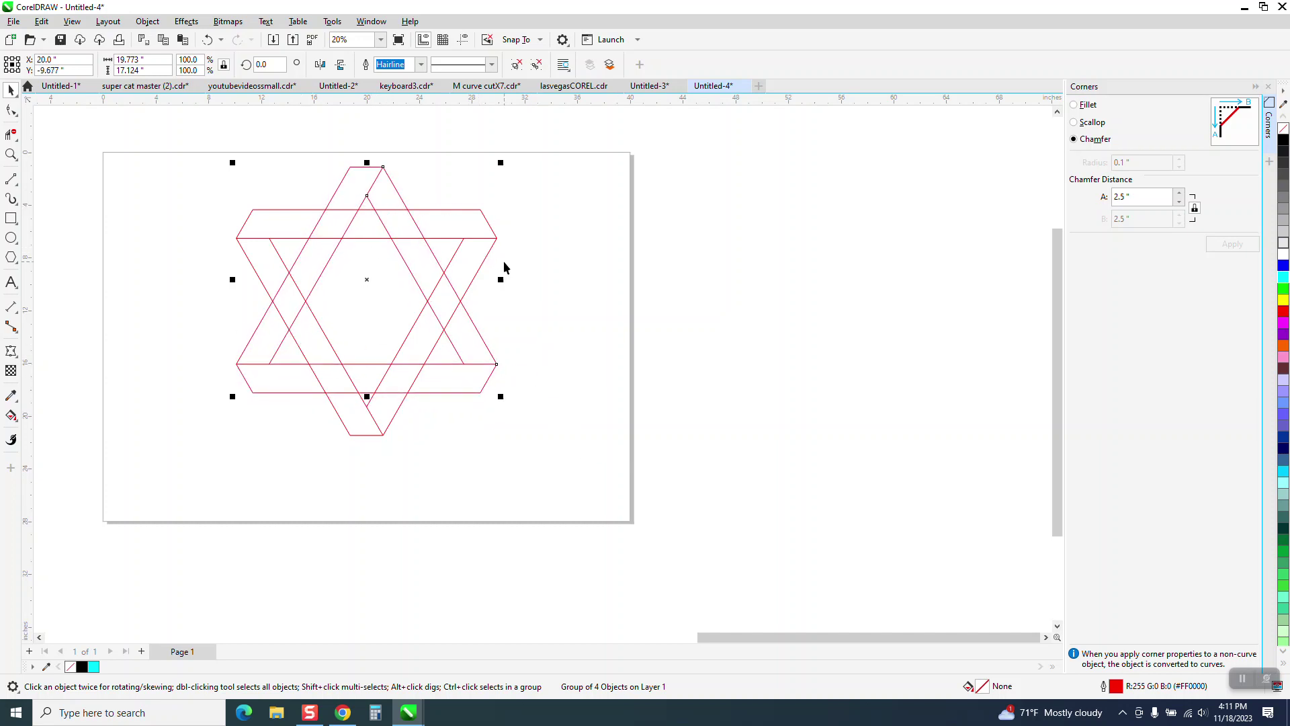
key("Up")
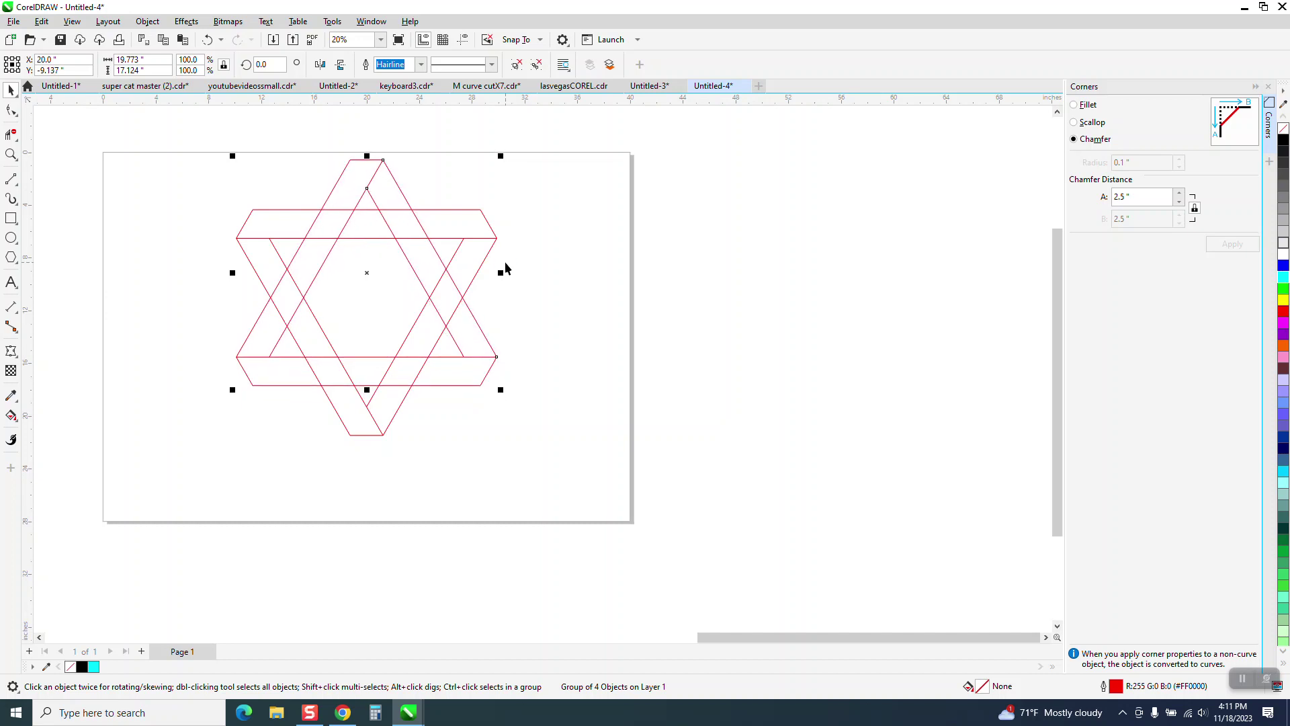
key("Up")
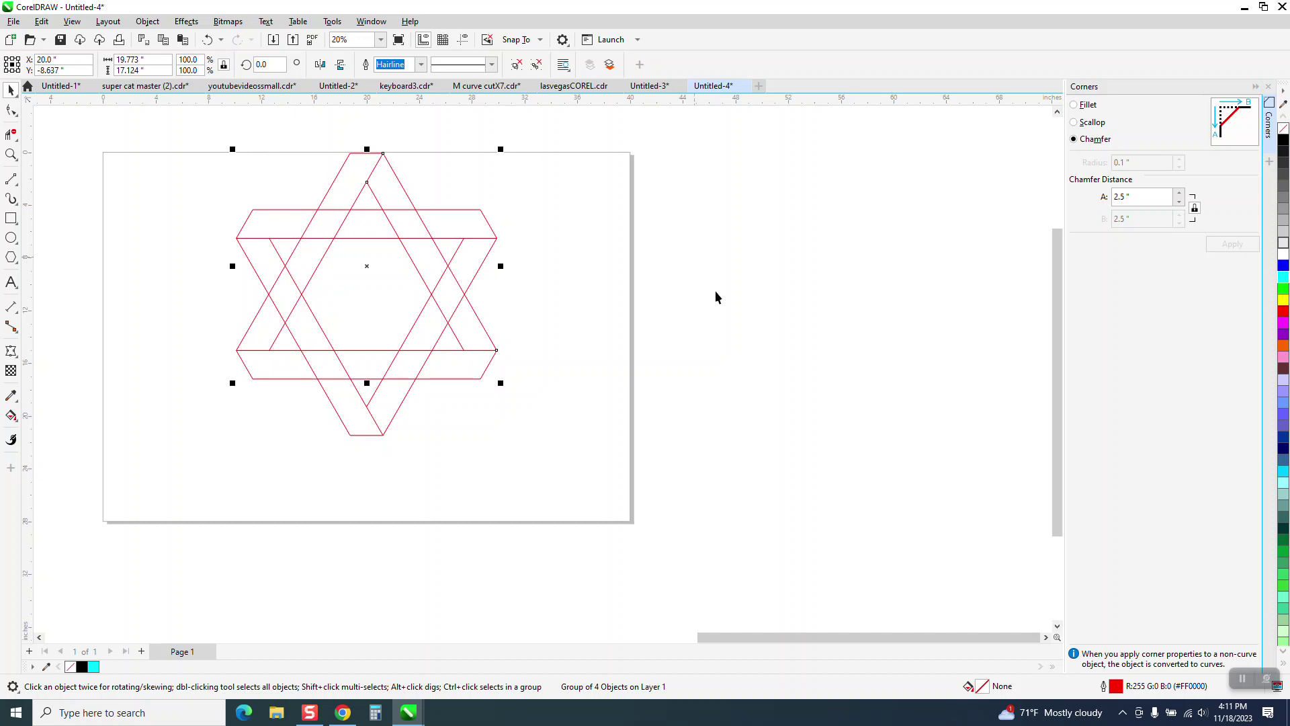
left_click(630, 293)
Step: Erase the crossing segments along the star's upper band with Virtual Segment Delete
left_click(11, 154)
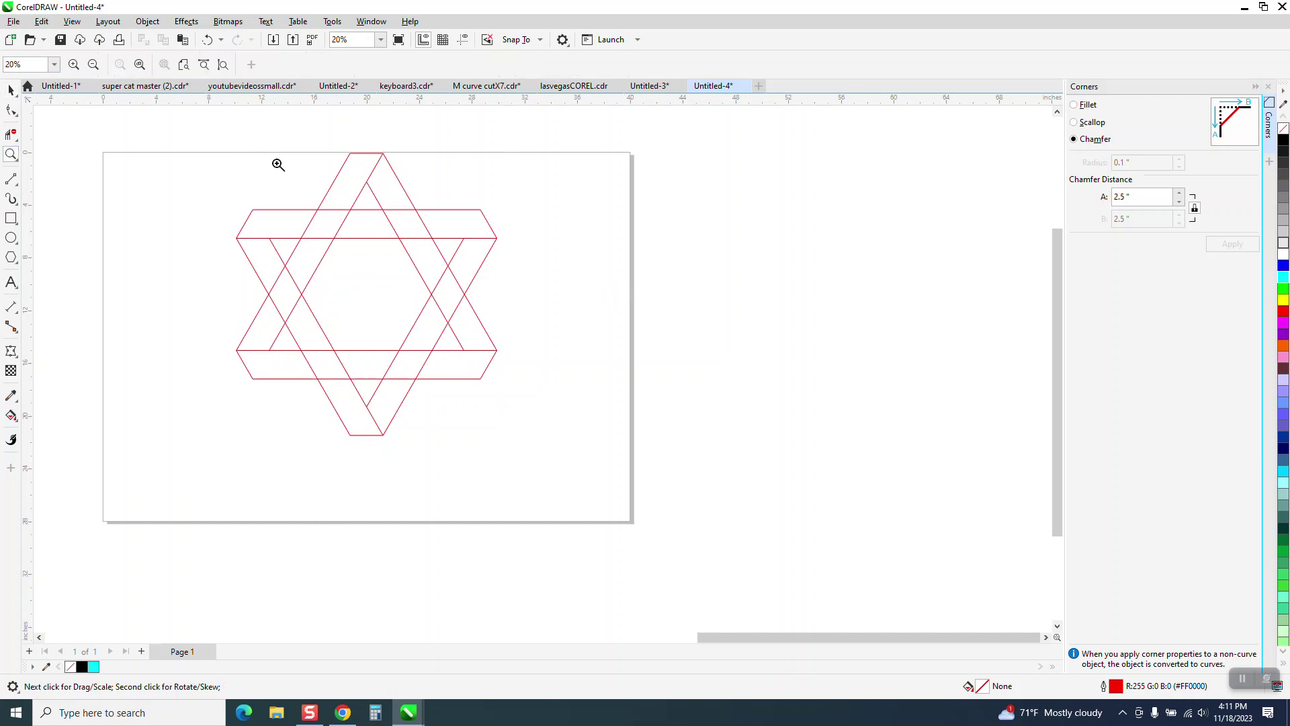
mouse_move(195, 138)
left_mouse_down()
mouse_move(371, 279)
mouse_move(746, 451)
left_mouse_up()
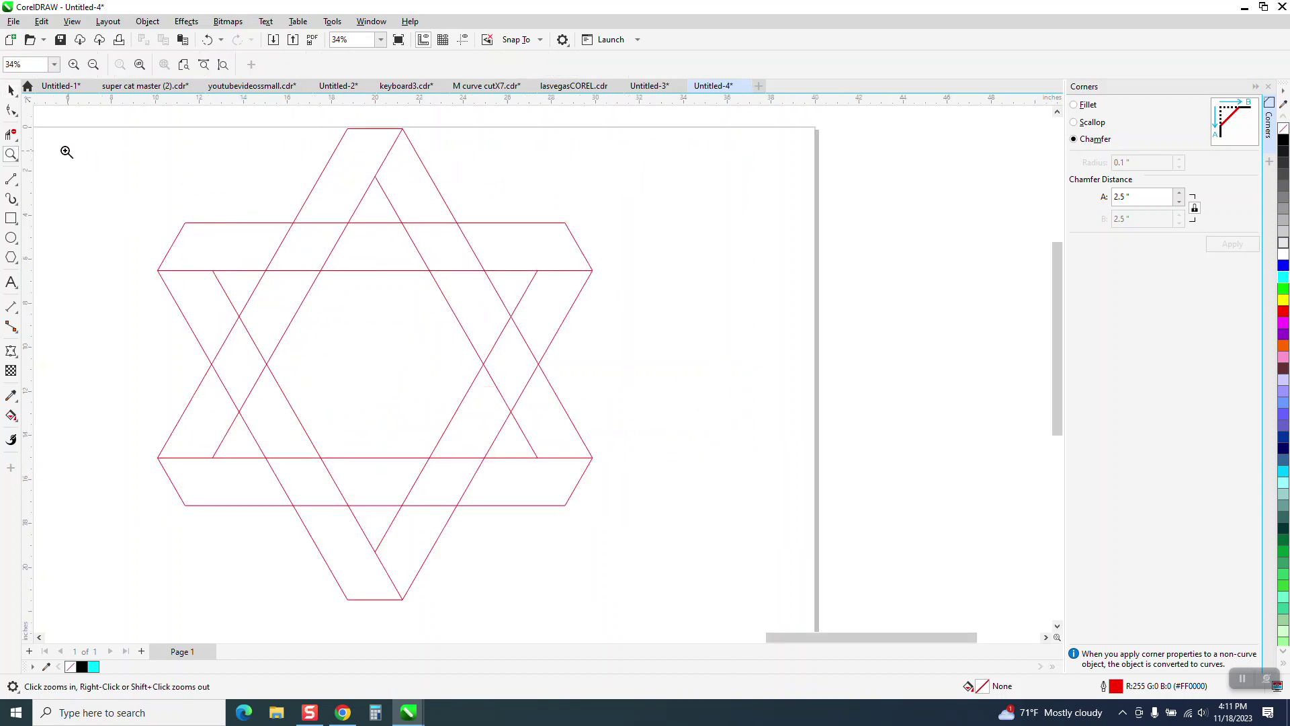
left_click(12, 135)
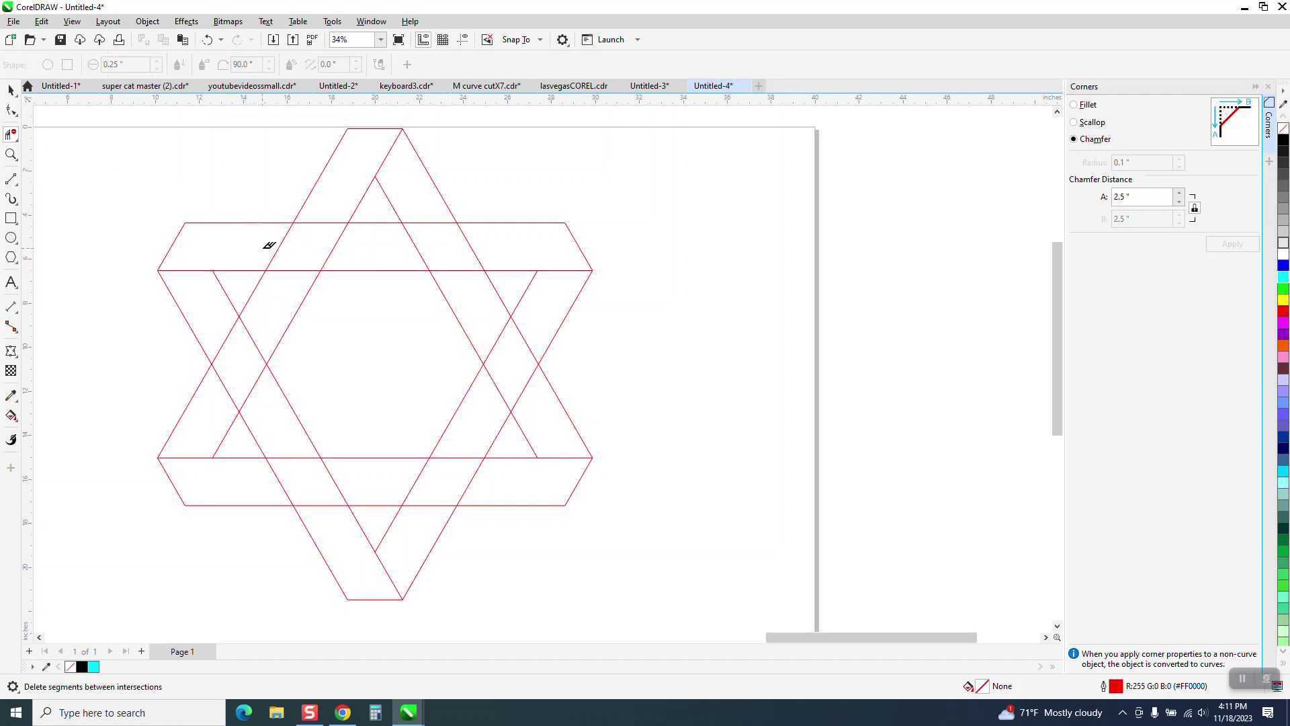
left_click_drag(252, 248, 356, 251)
left_click_drag(441, 229, 445, 232)
left_click_drag(483, 285, 500, 290)
Step: Erase the remaining crossing segments at the lower and left crossings, then select the whole star
left_click_drag(499, 383, 495, 388)
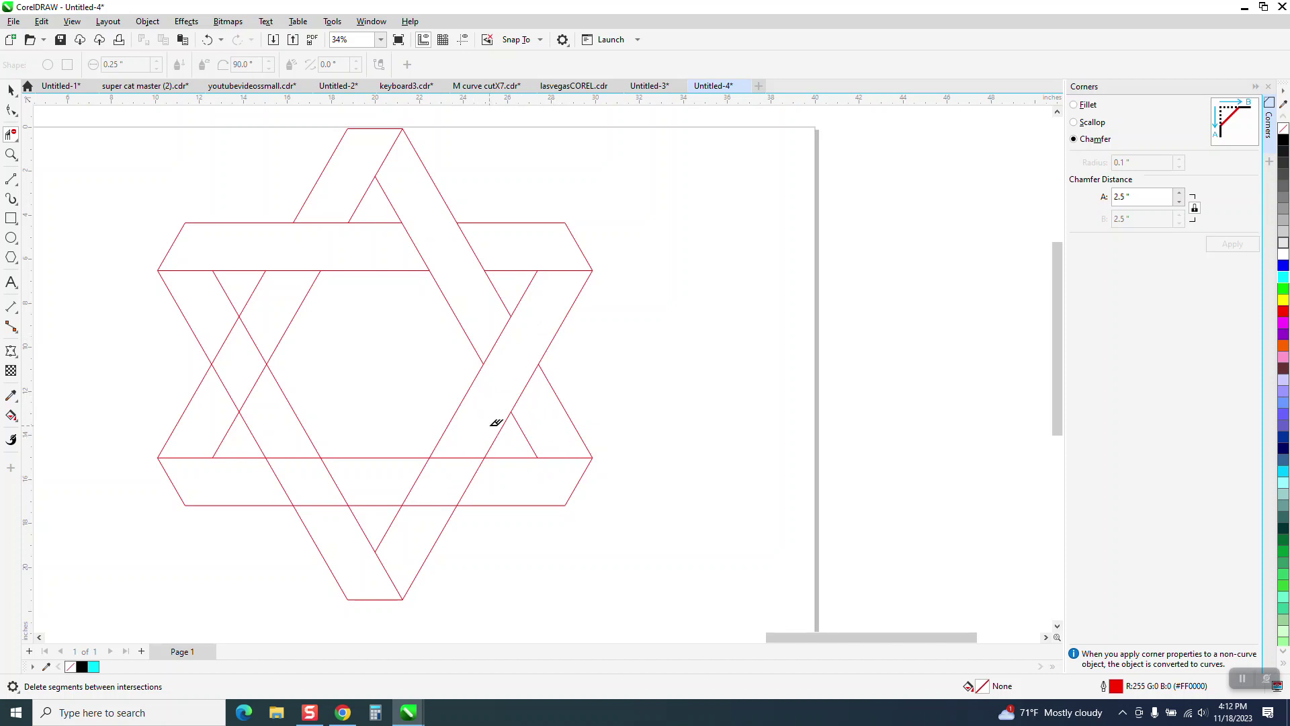
left_click_drag(395, 462, 465, 495)
left_click_drag(329, 512, 338, 511)
left_click_drag(259, 388, 264, 394)
scroll(363, 420, "down", 1)
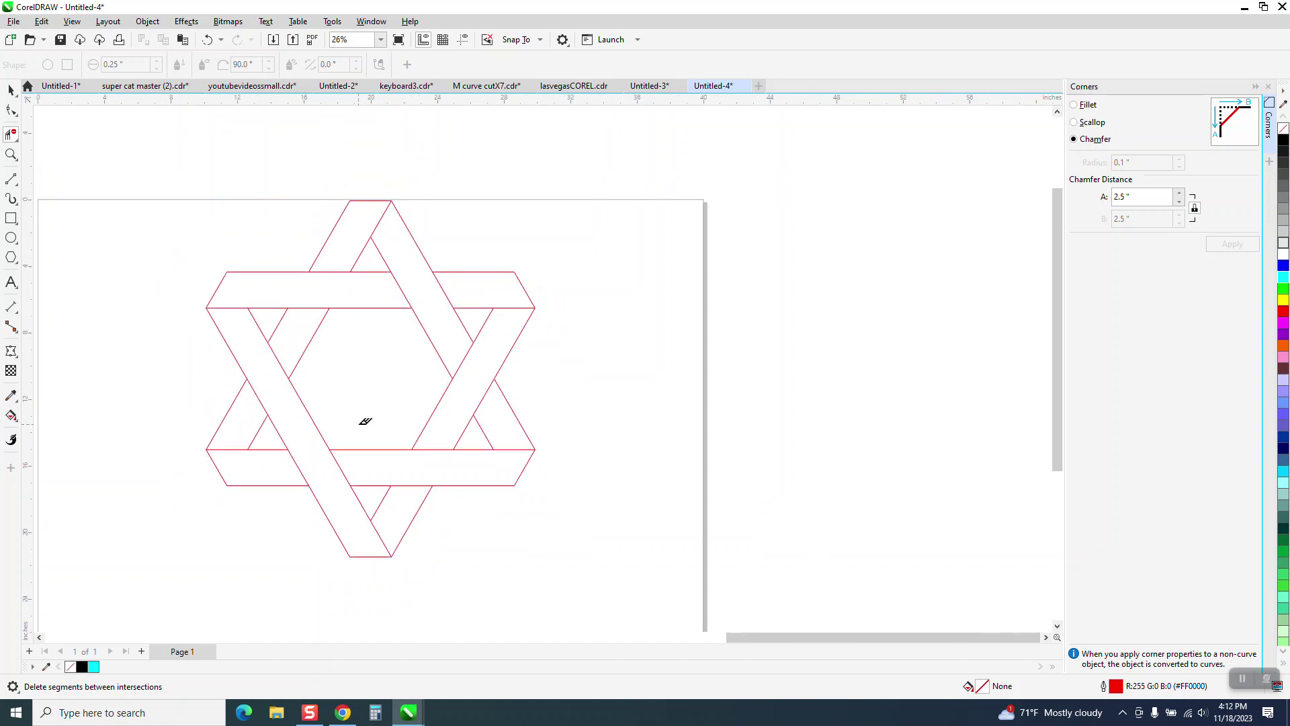
scroll(365, 421, "down", 2)
left_click(11, 89)
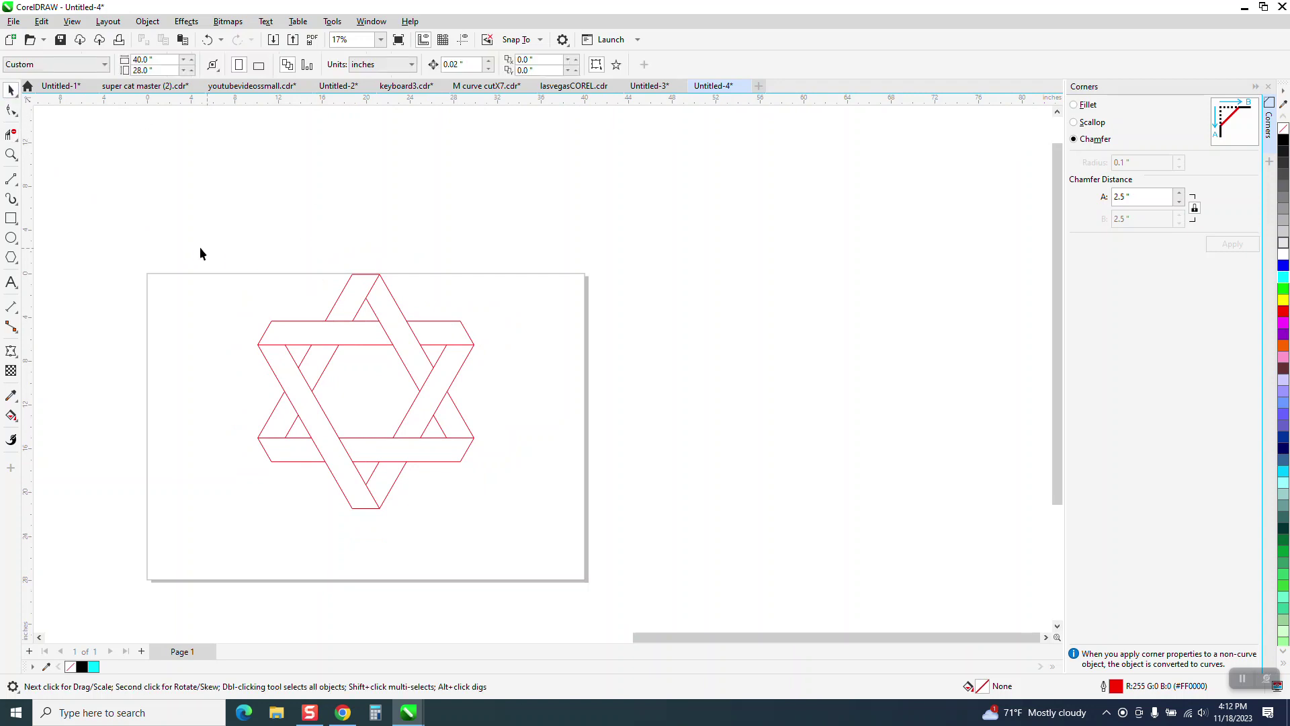
left_click_drag(193, 246, 694, 558)
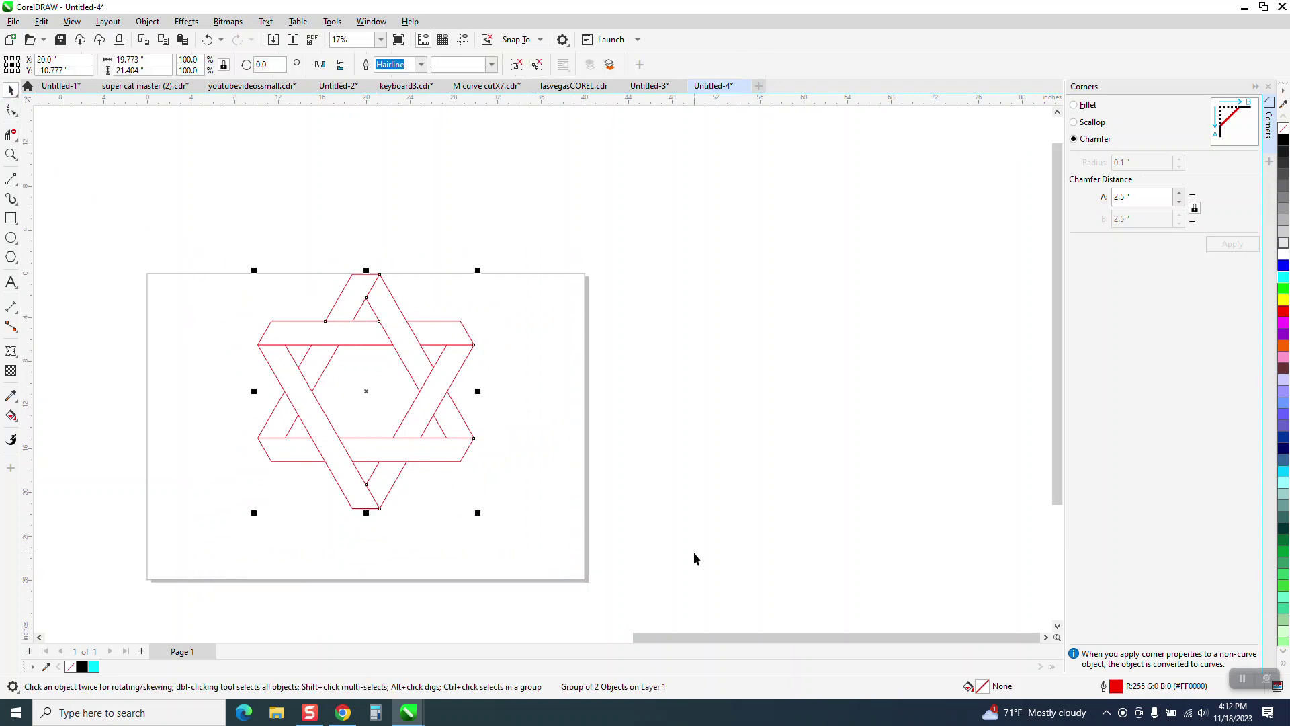
Step: Set the star group's Y position to -14.0" and zoom in on it
type("-14")
key("Return")
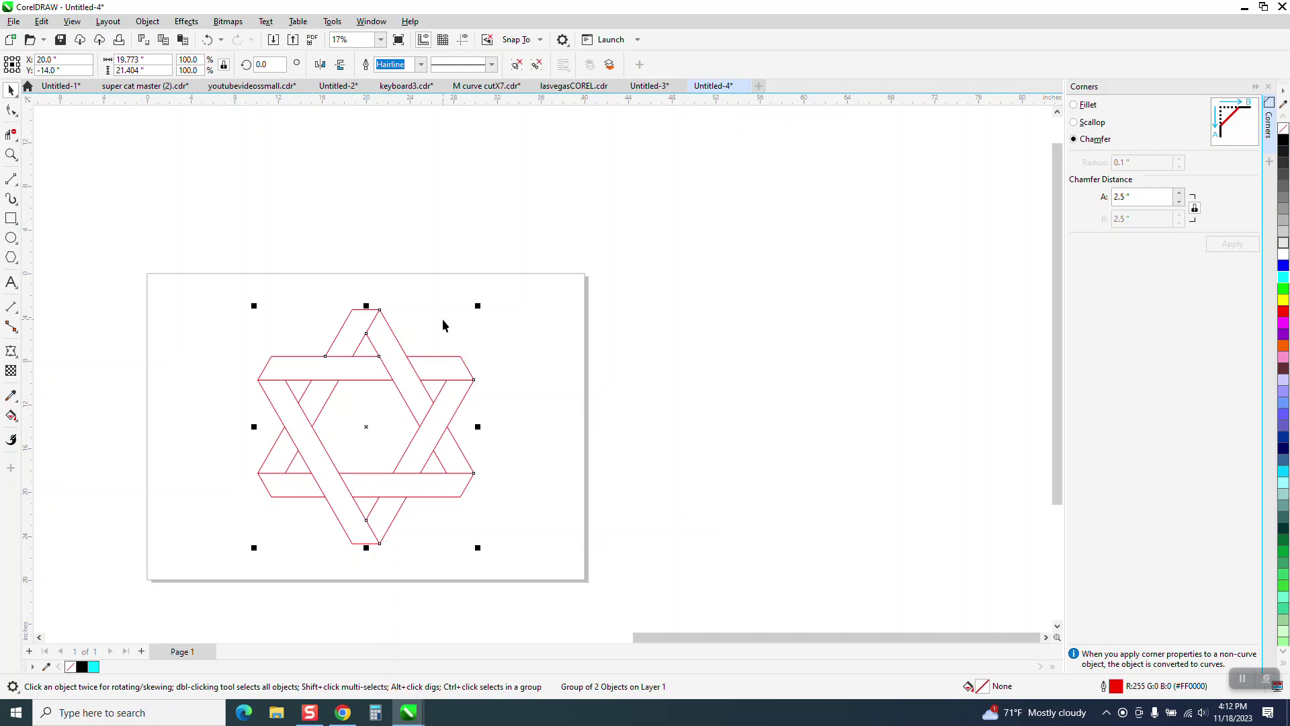
left_click(11, 154)
left_click_drag(214, 258, 661, 576)
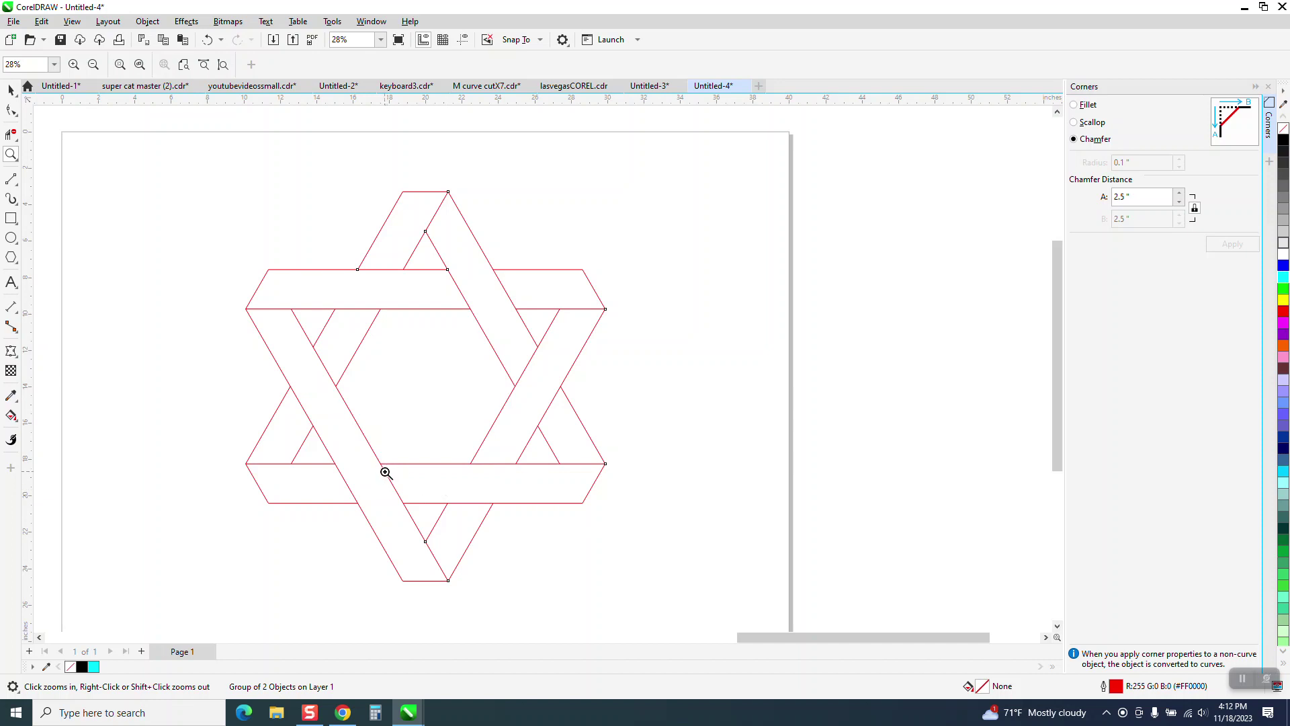
scroll(380, 464, "down", 1)
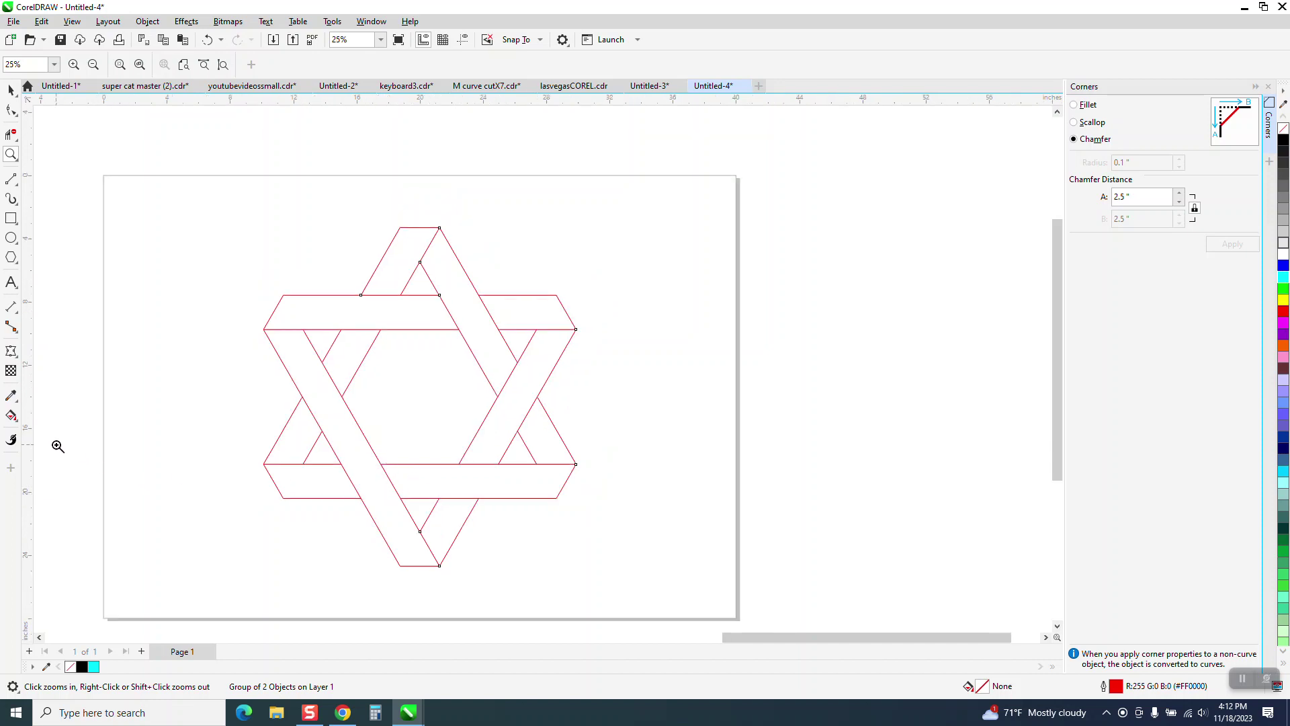
left_click(16, 421)
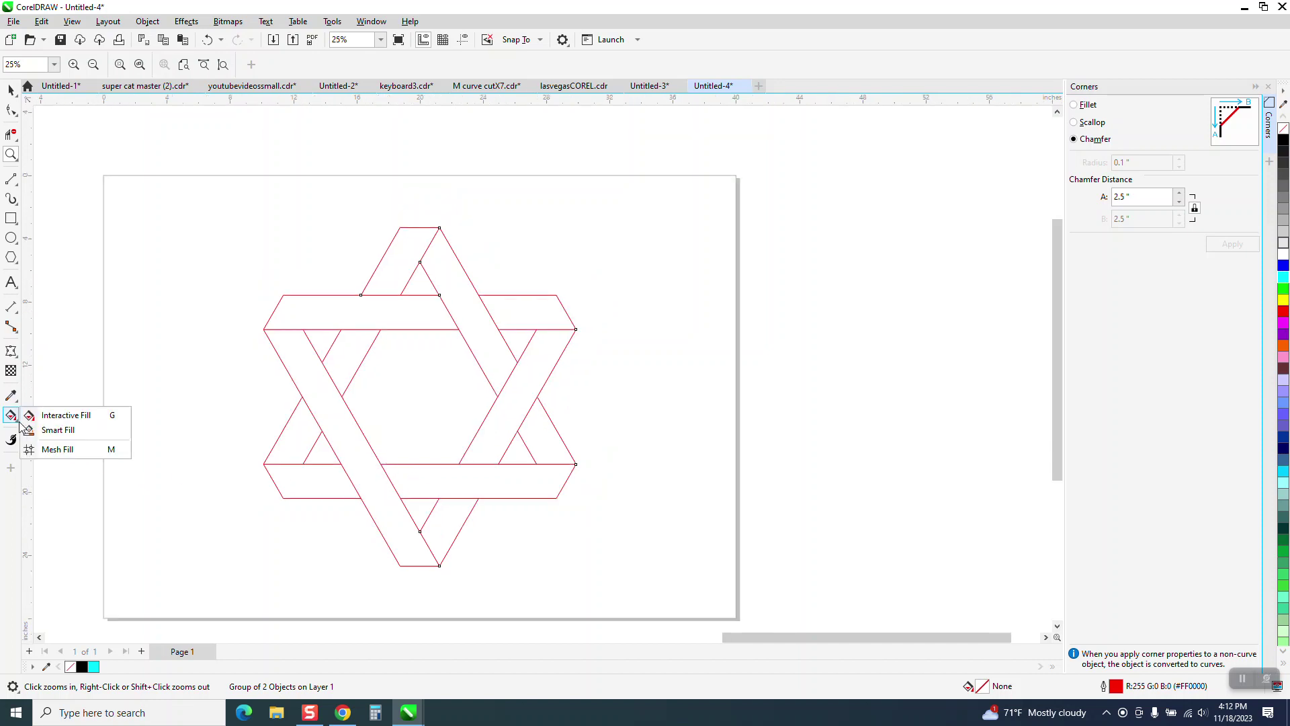
Step: Smart Fill all twelve enclosed strand regions of the star with turquoise
left_click(57, 430)
left_click(285, 448)
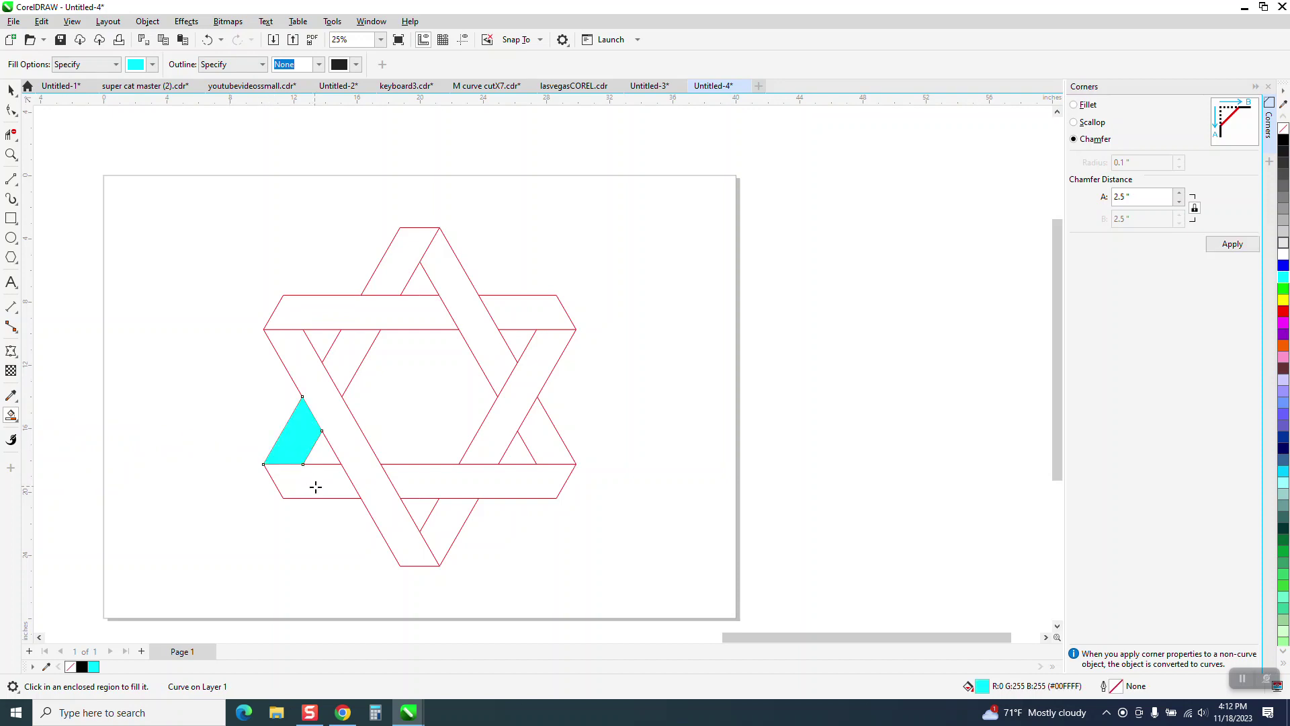
left_click(314, 485)
left_click(390, 488)
left_click(428, 484)
left_click(462, 504)
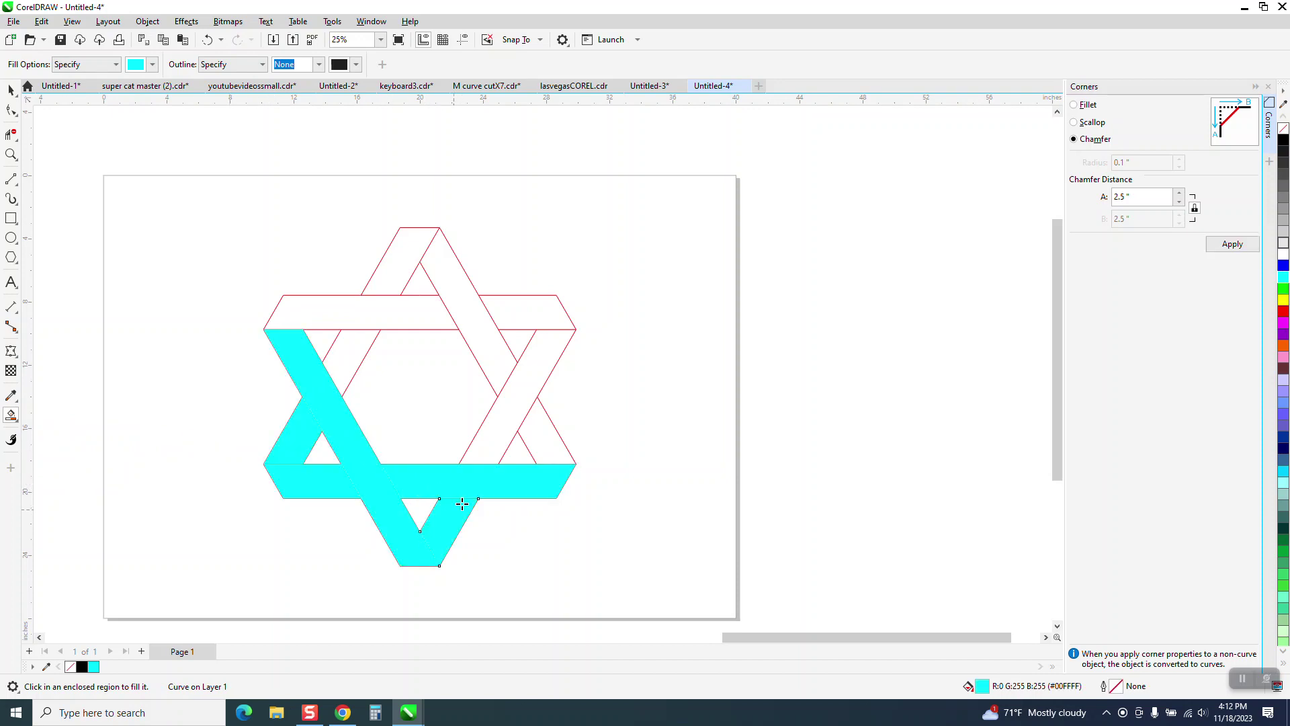
left_click(494, 450)
left_click(538, 438)
left_click(508, 361)
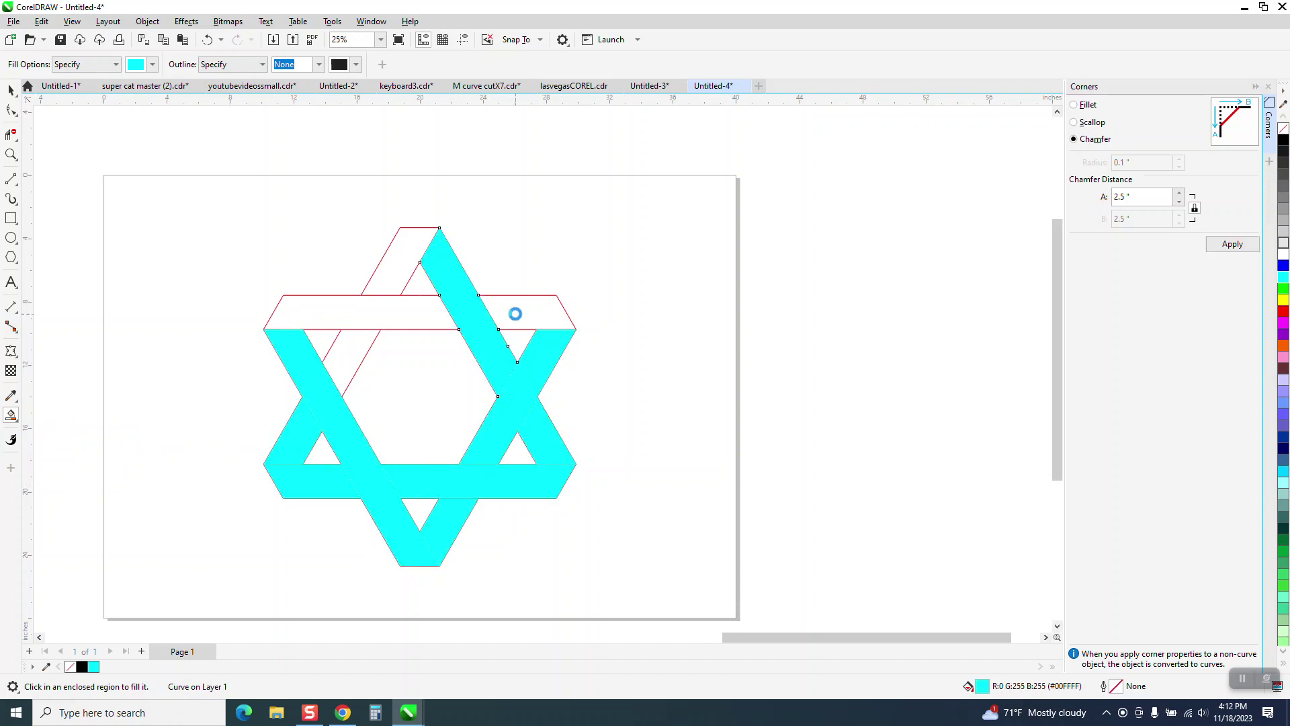
left_click(515, 314)
left_click(426, 309)
left_click(405, 272)
left_click(353, 341)
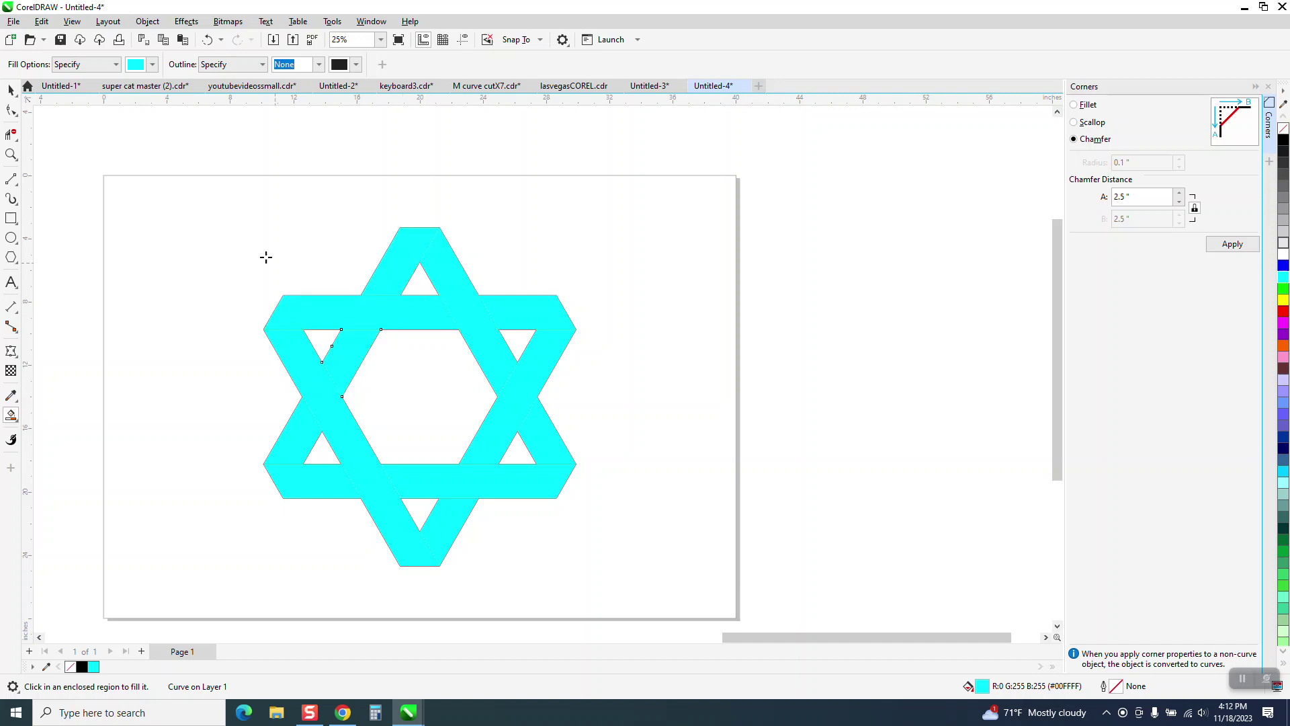
Step: Select the upper-left horizontal strand piece of the star
left_click(11, 89)
left_click(304, 338)
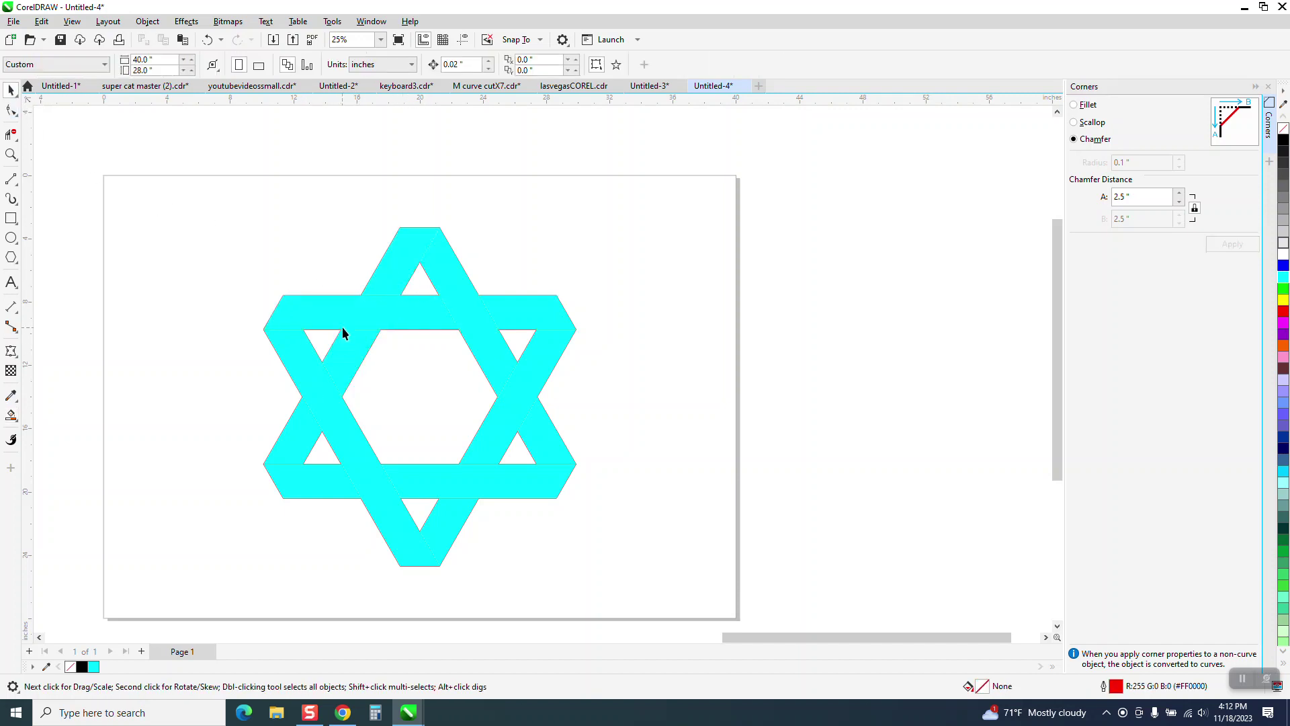
left_click(353, 313)
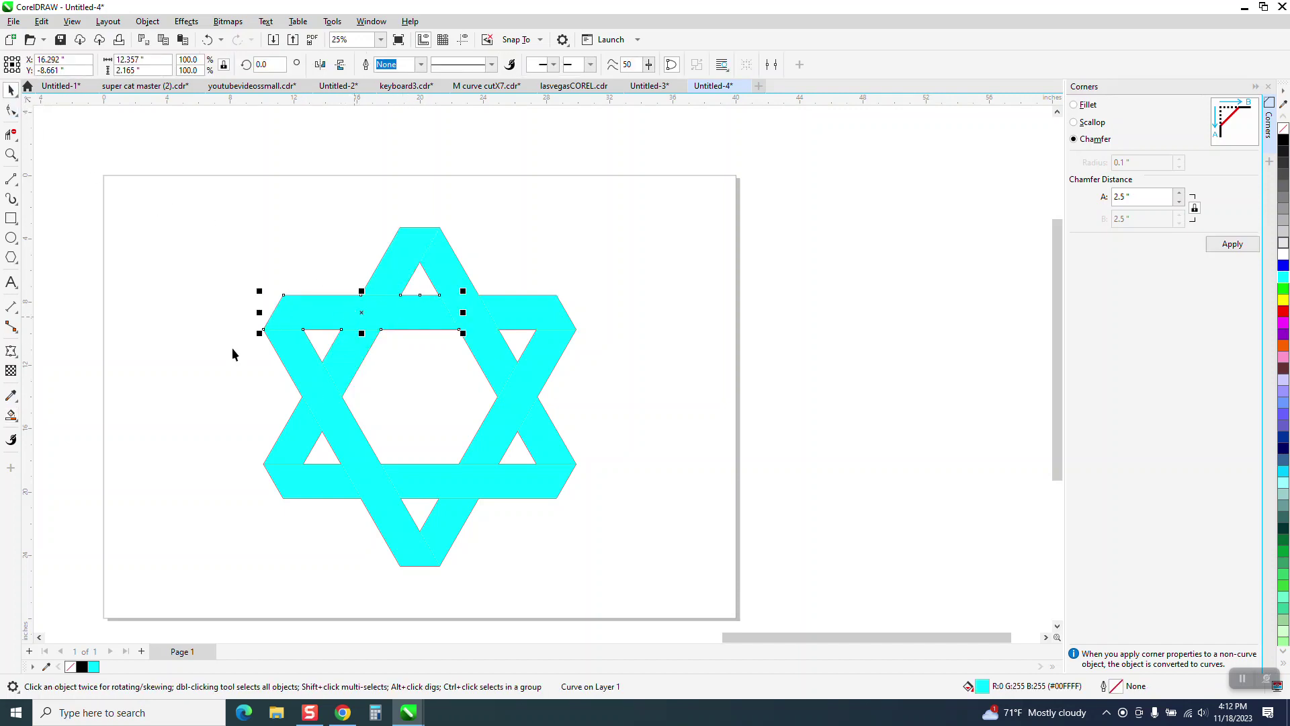
Step: Give the upper-left strand piece a linear turquoise-to-black fountain fill with its midpoint shifted
left_click(14, 420)
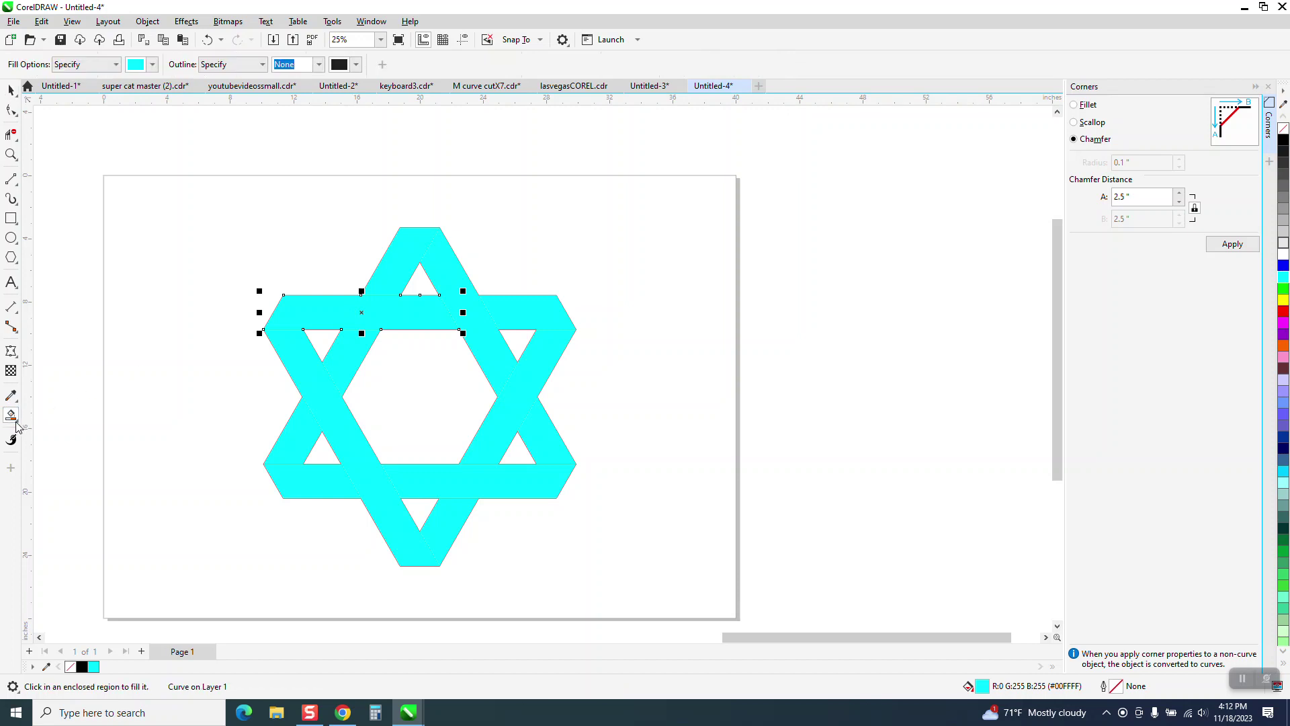
left_click(15, 422)
left_click(44, 415)
left_click_drag(273, 312, 510, 314)
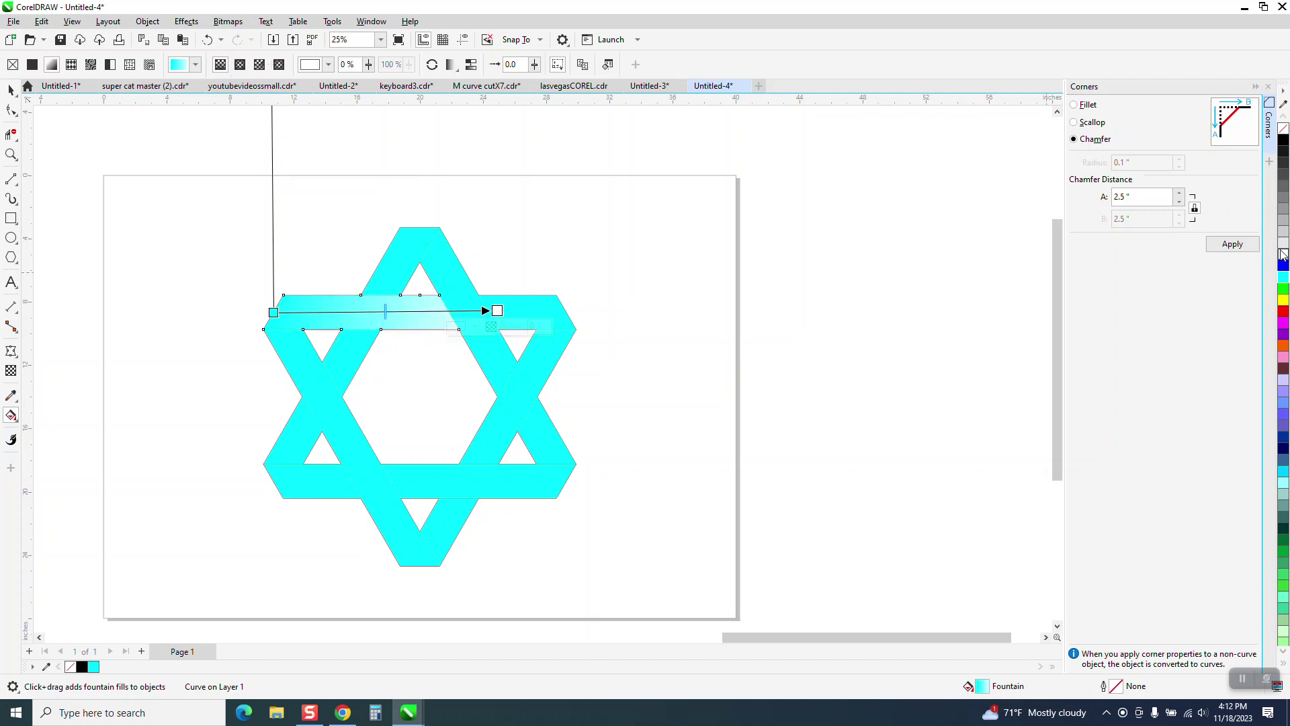
left_click_drag(1283, 139, 498, 310)
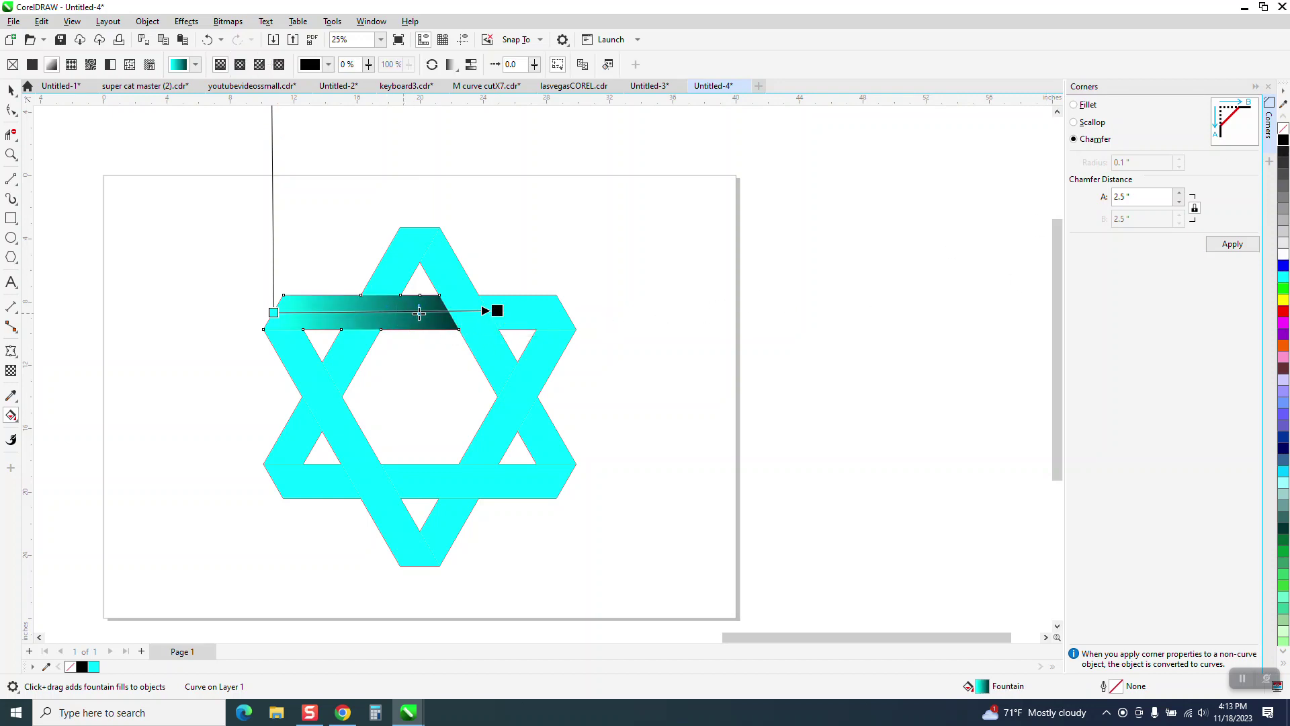
left_click_drag(419, 313, 437, 312)
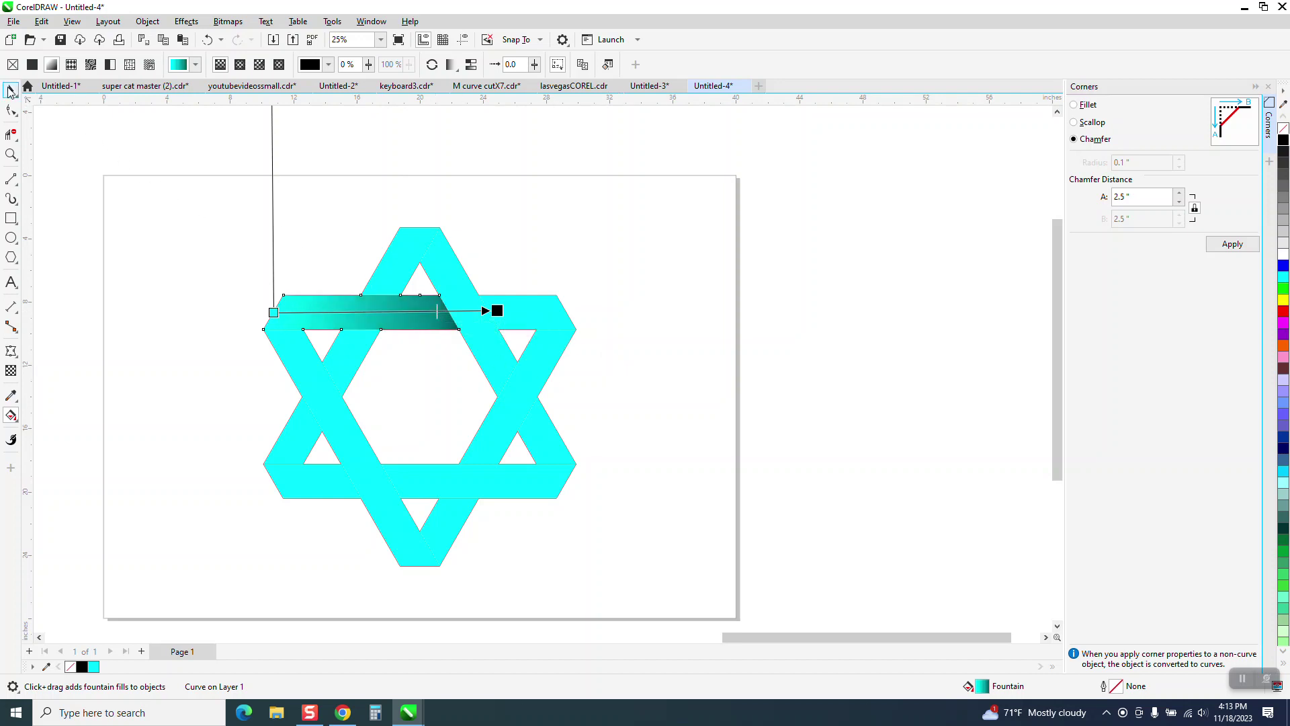
key("space")
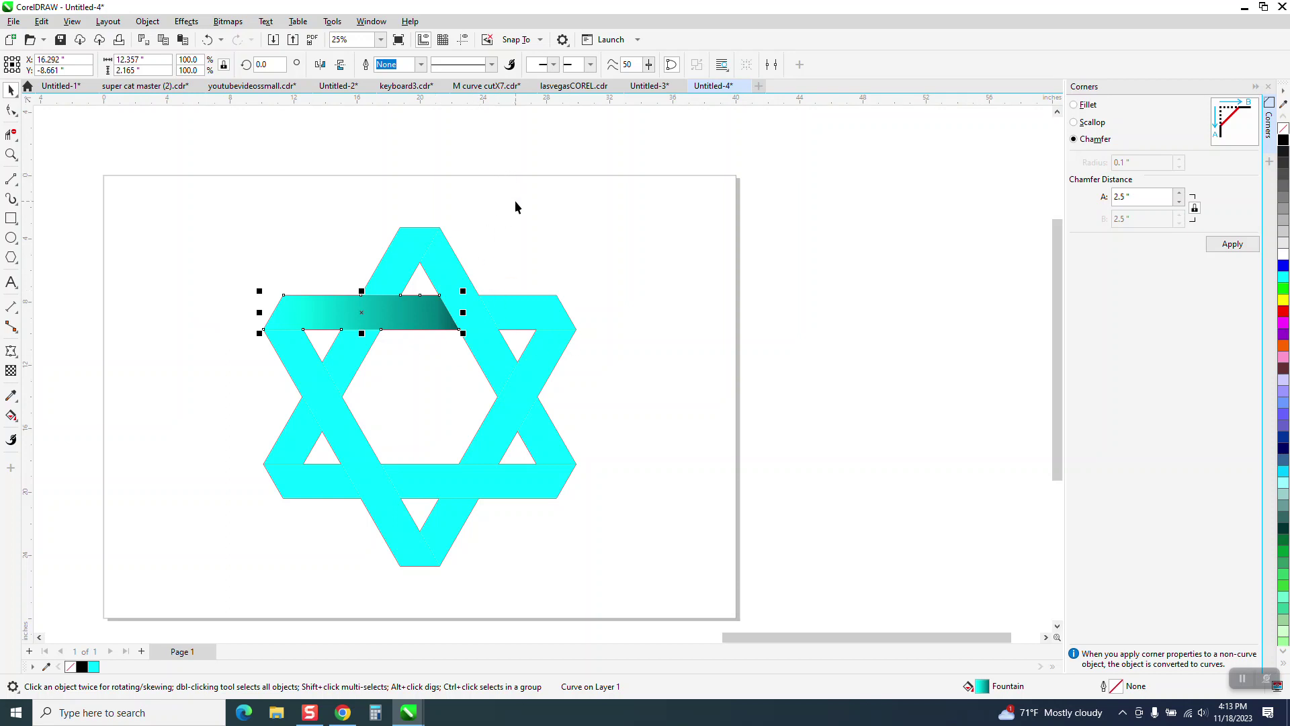
Step: Shade the upper arm strand with a turquoise-to-black gradient, midpoint moved toward black
left_click(411, 254)
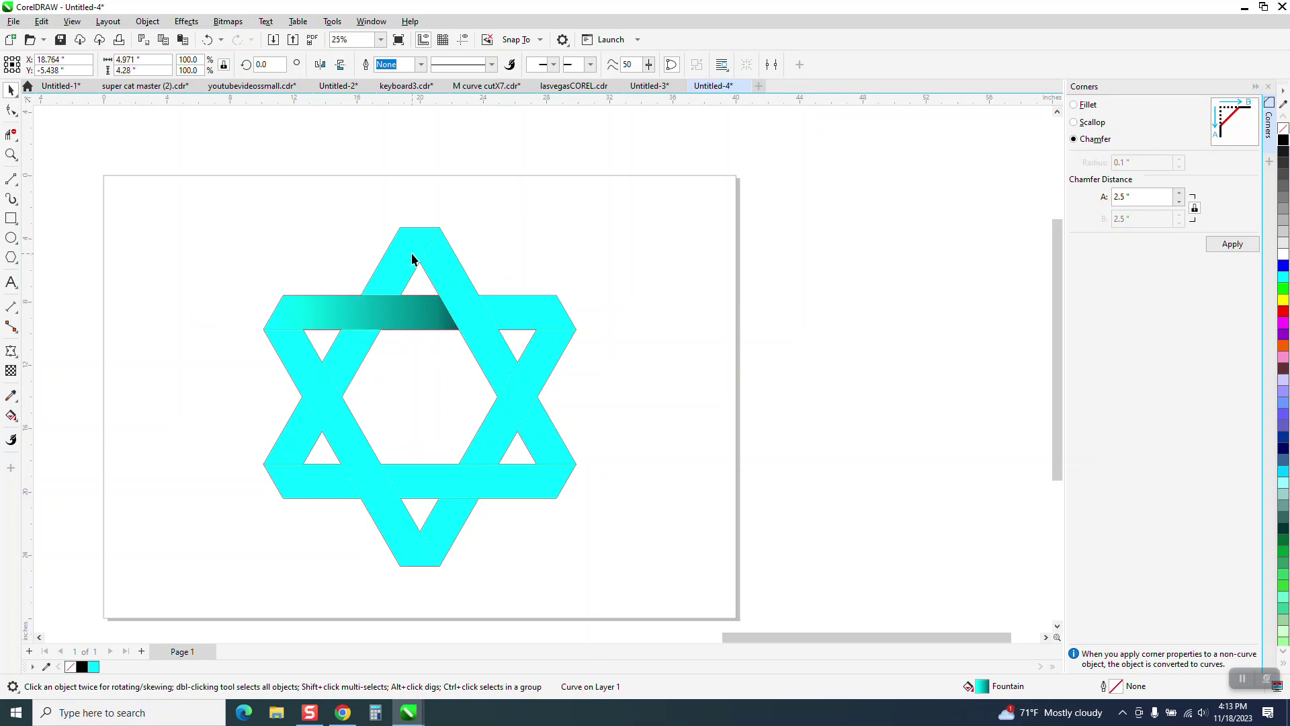
left_click(12, 418)
left_click_drag(422, 236, 351, 363)
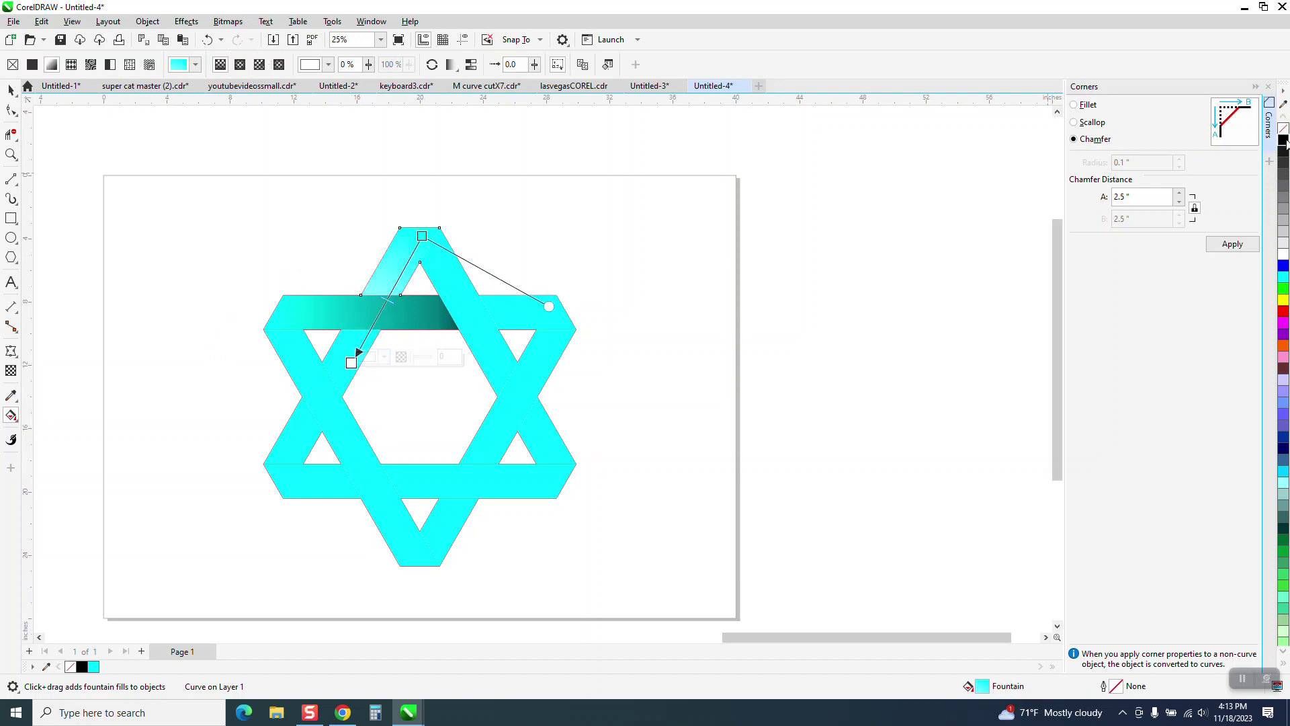
left_click_drag(1284, 141, 351, 362)
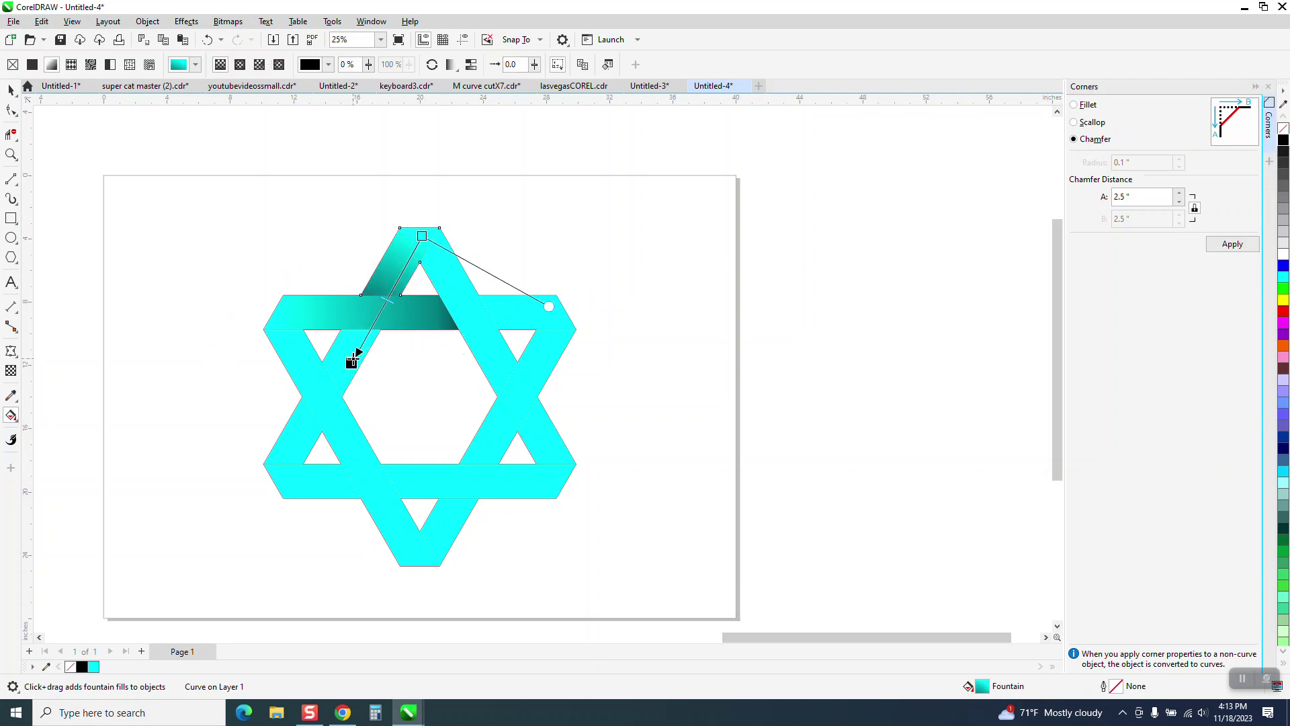
left_click_drag(387, 300, 383, 327)
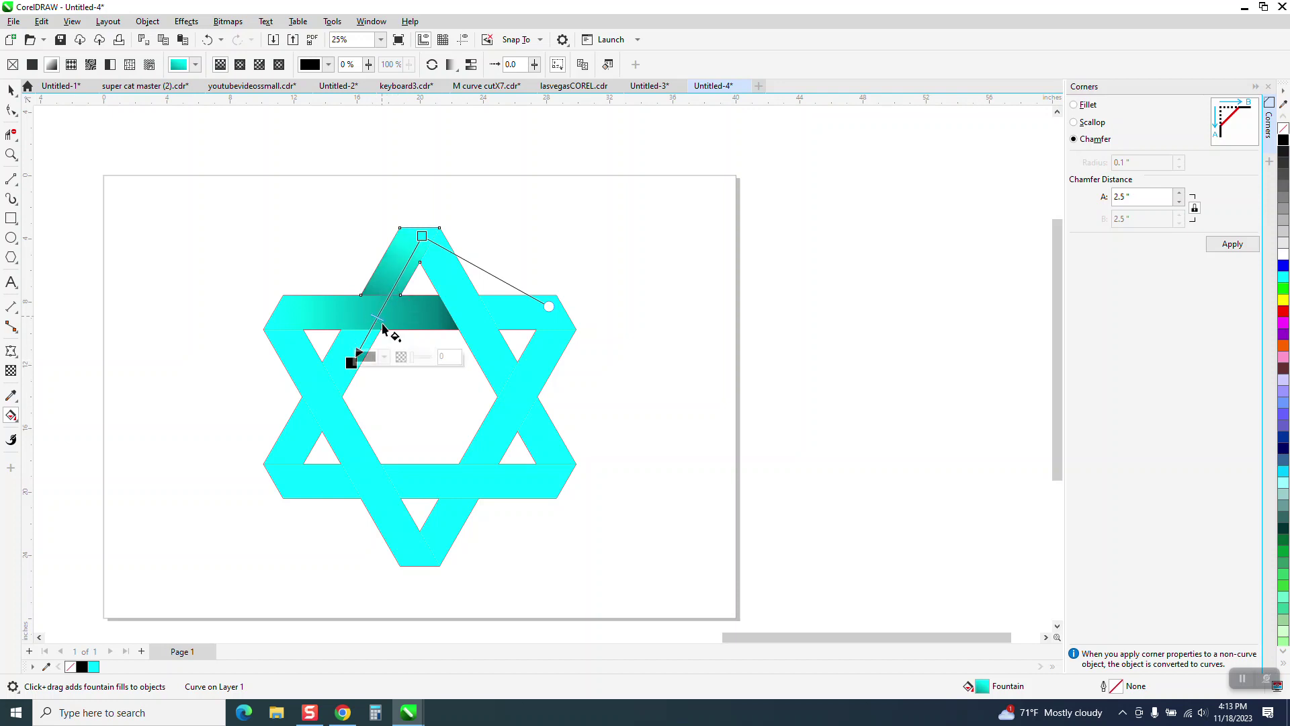
left_click(11, 90)
left_click(486, 254)
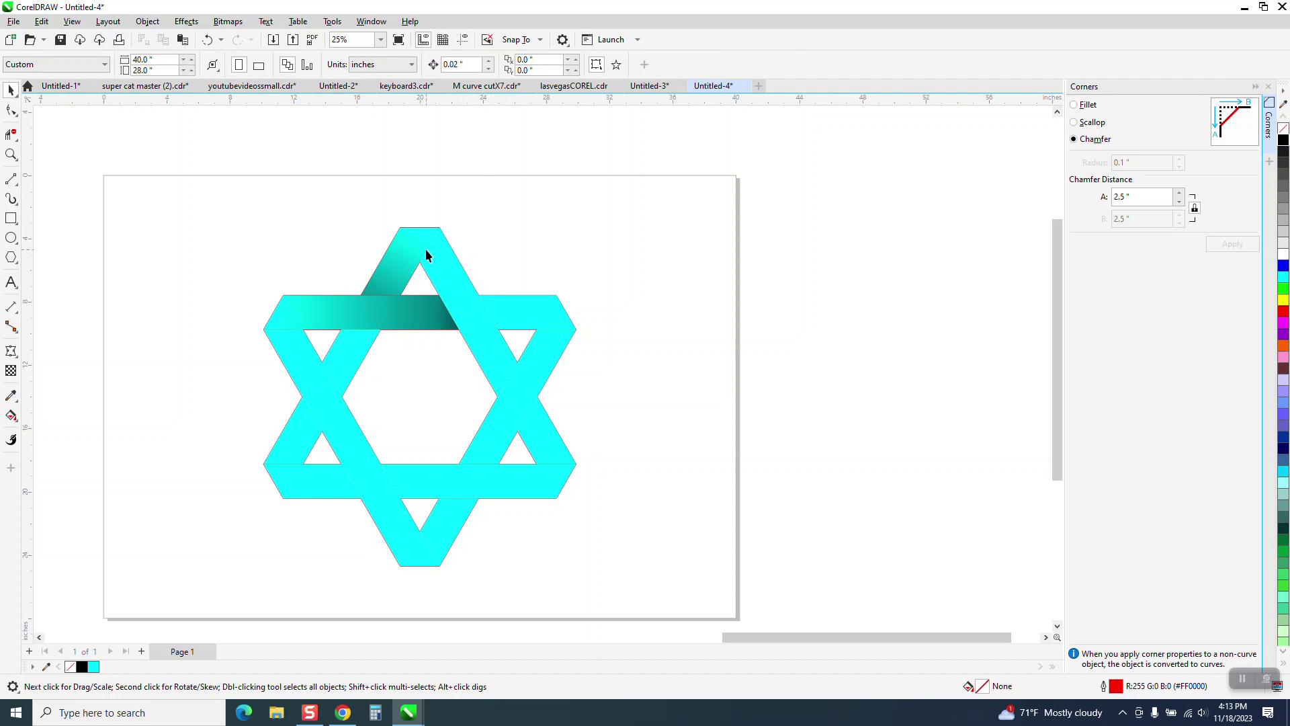
left_click(476, 346)
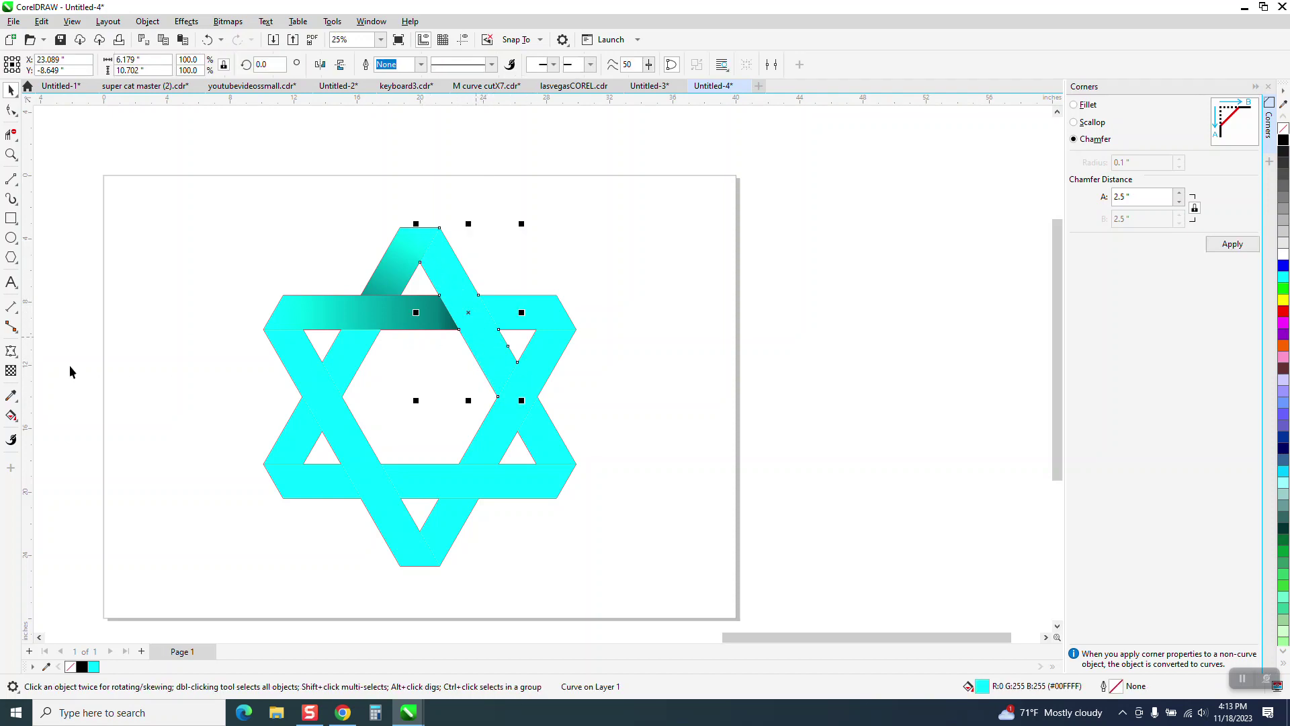
Step: Lay a fountain fill along the upper-right strand ending in black
left_click(11, 415)
left_click(47, 413)
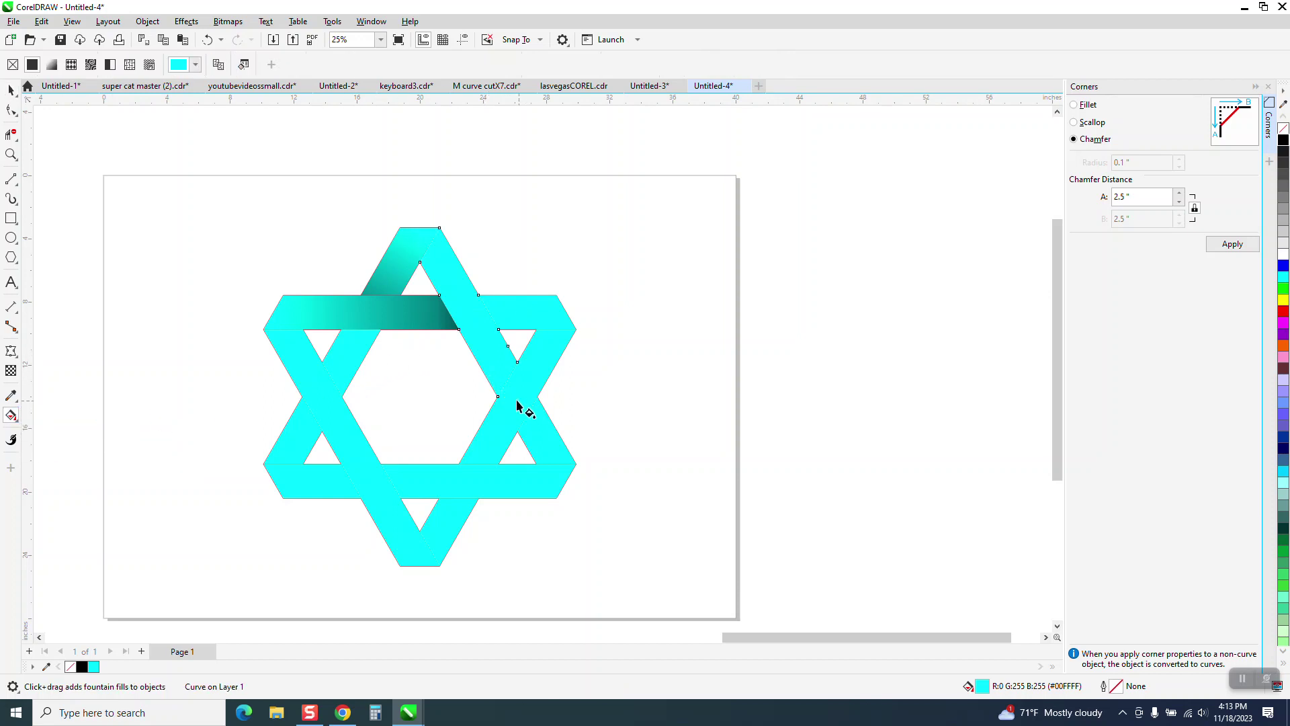
left_click_drag(527, 397, 408, 209)
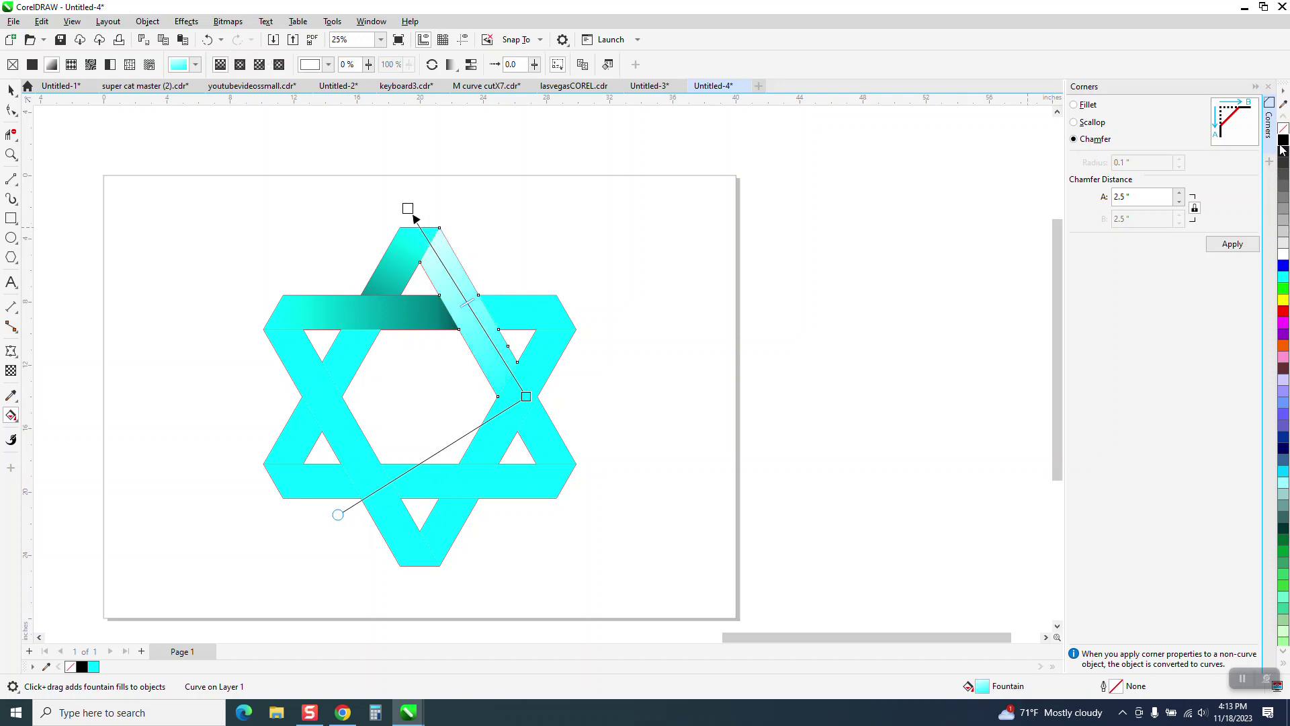
left_click_drag(1249, 146, 408, 209)
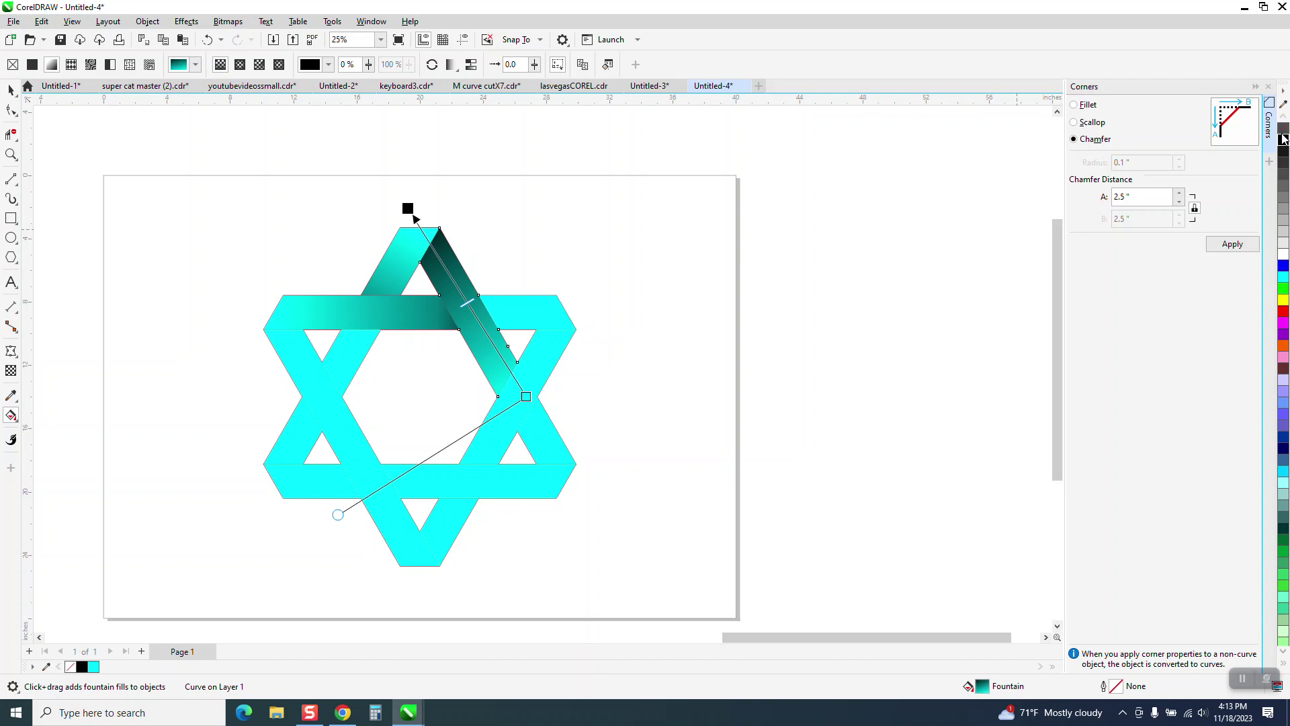
left_click_drag(1282, 139, 526, 397)
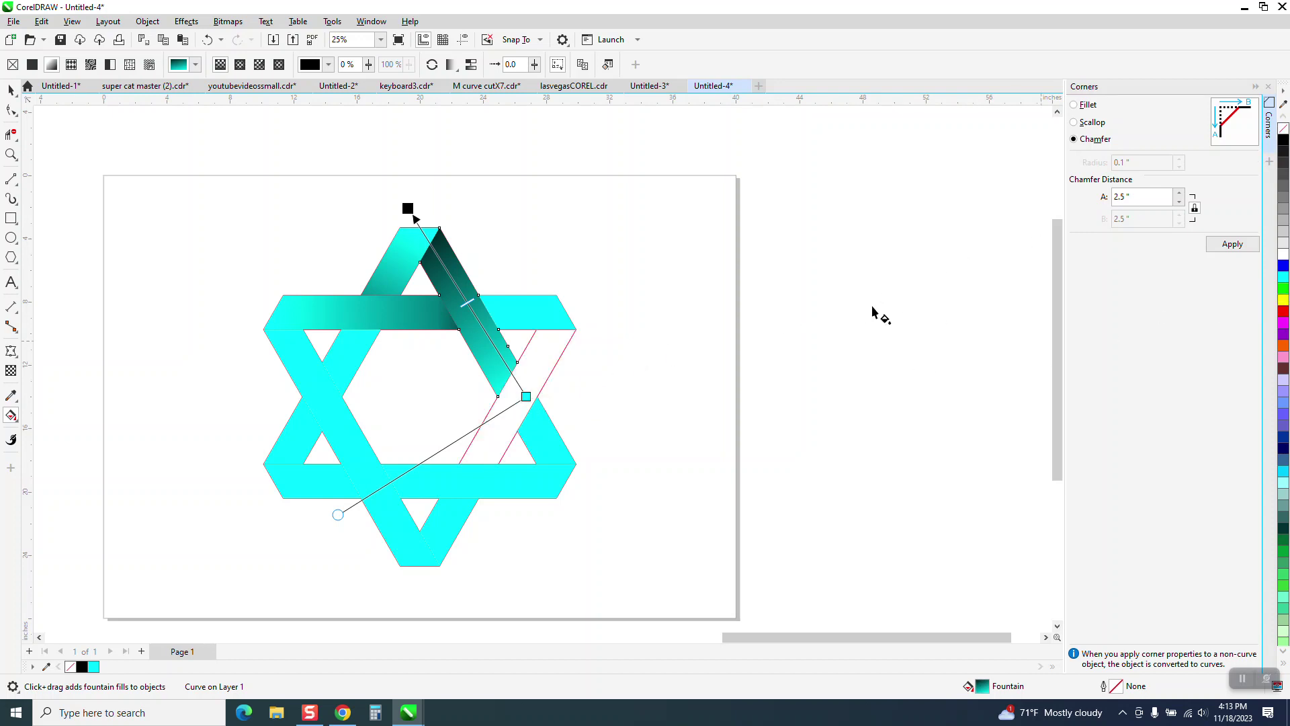
left_click(207, 40)
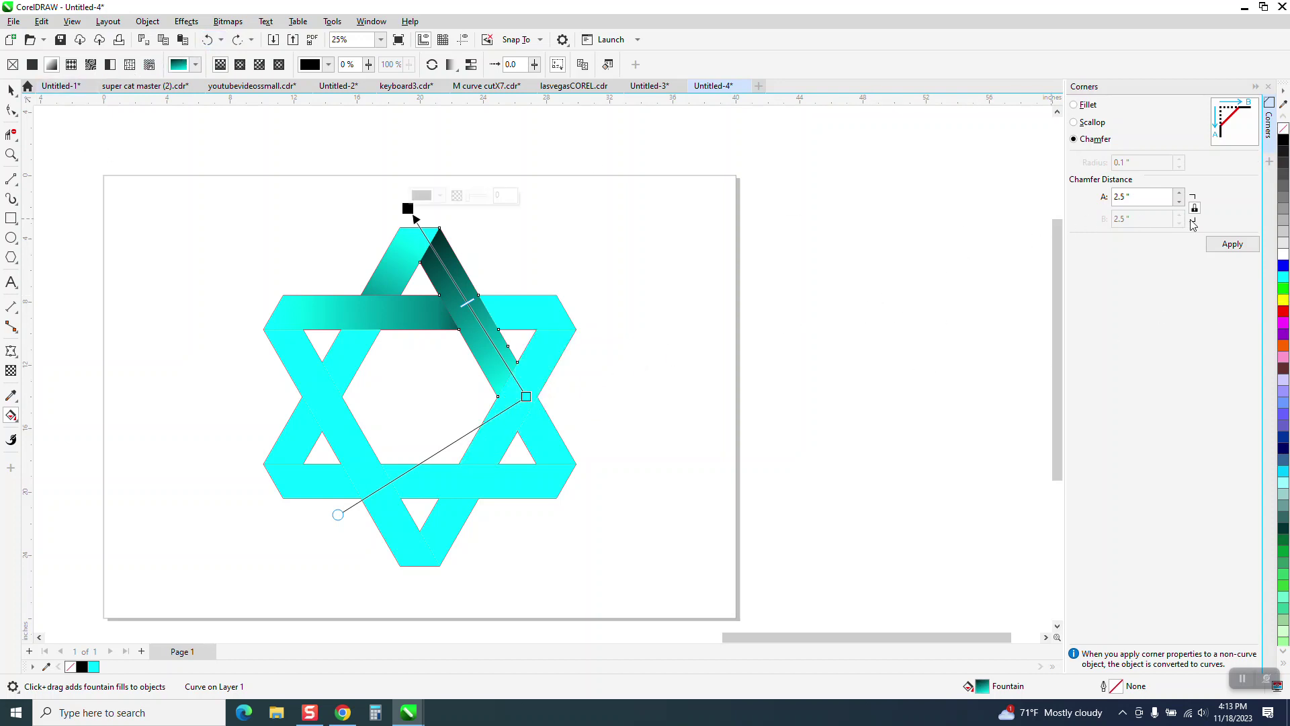
left_click_drag(1282, 139, 526, 397)
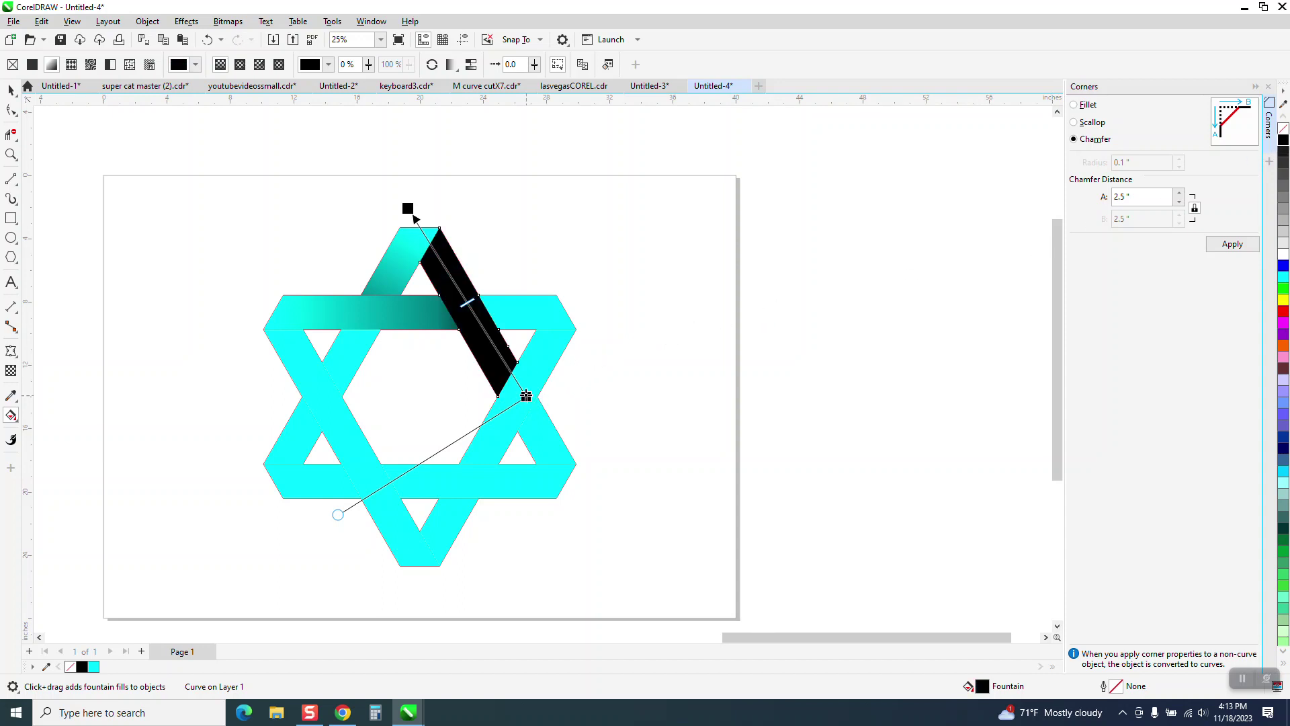
Step: Add two turquoise colour stops along the upper-right strand's gradient
left_click_drag(1285, 281, 444, 265)
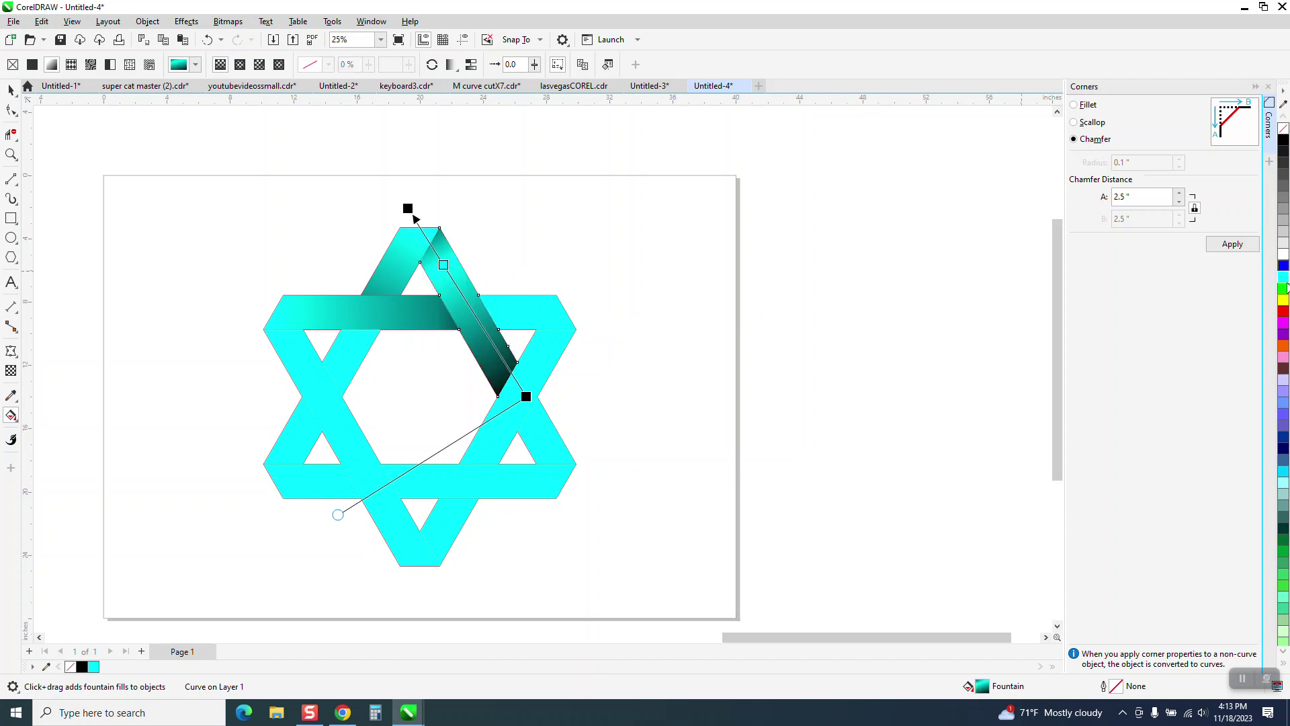
left_click_drag(1284, 281, 501, 356)
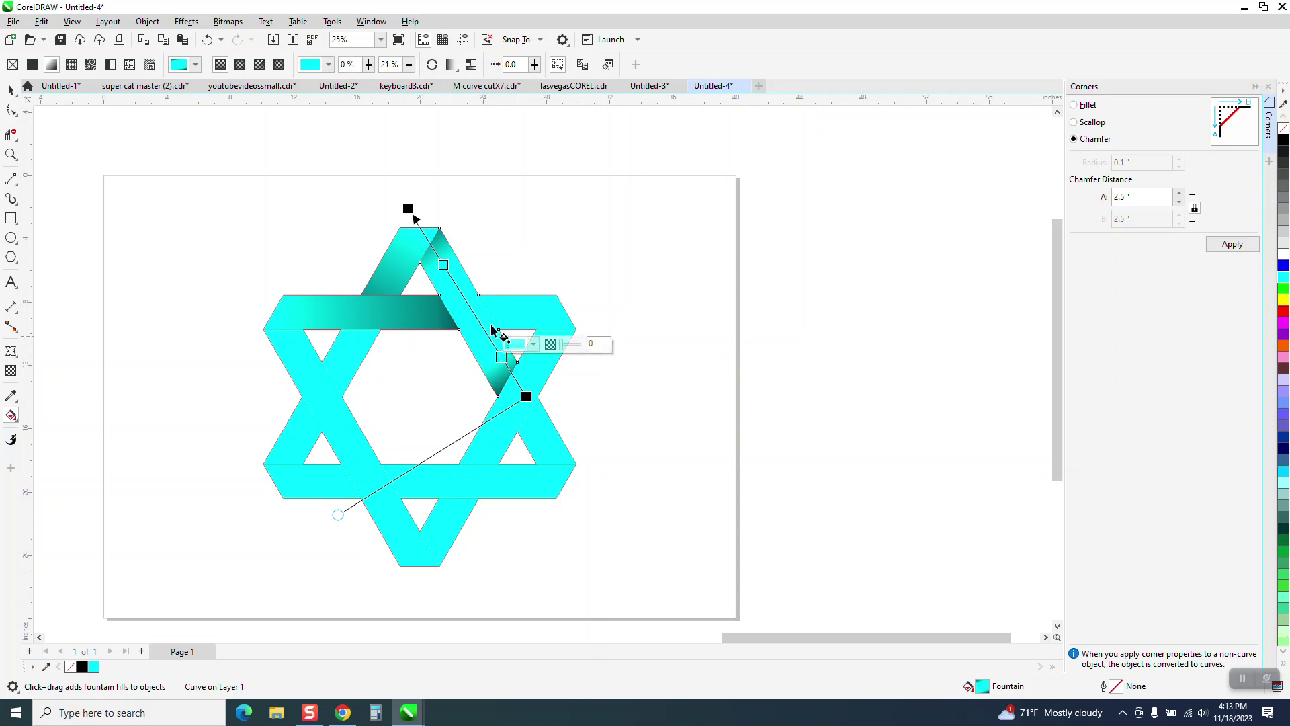
left_click(447, 270)
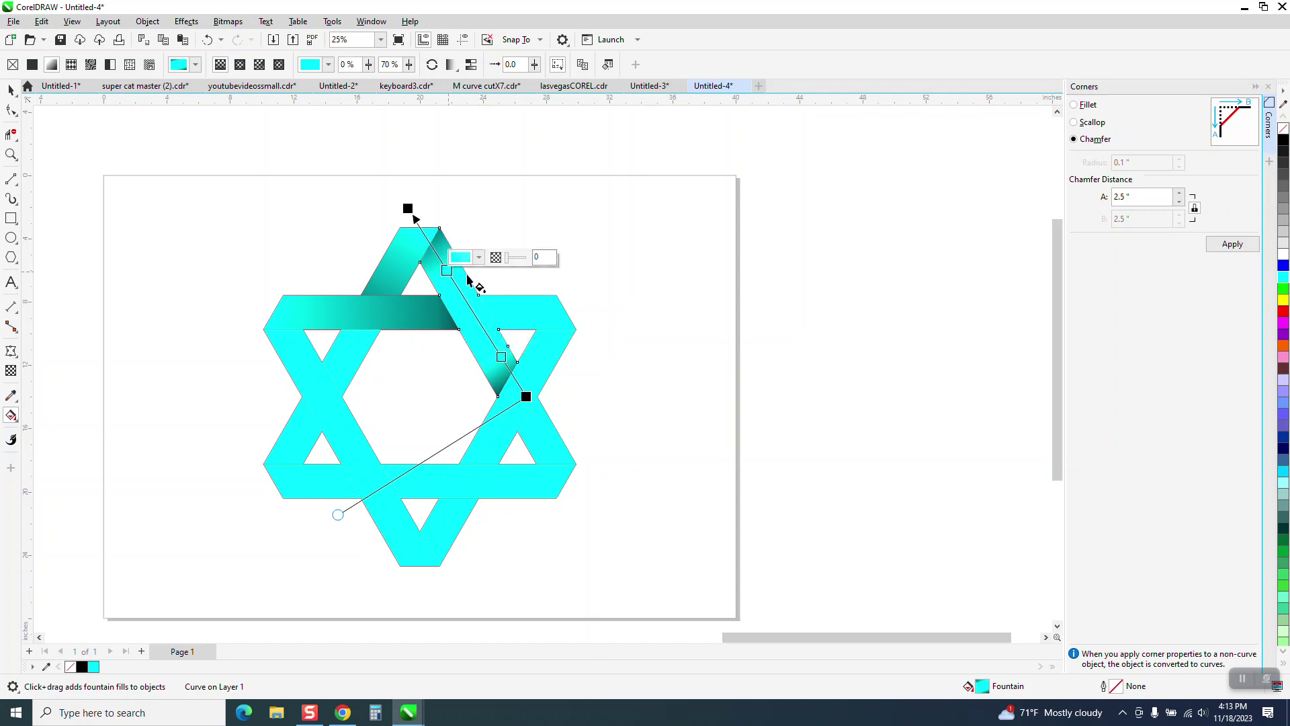
left_click(11, 90)
left_click(583, 209)
left_click(556, 307)
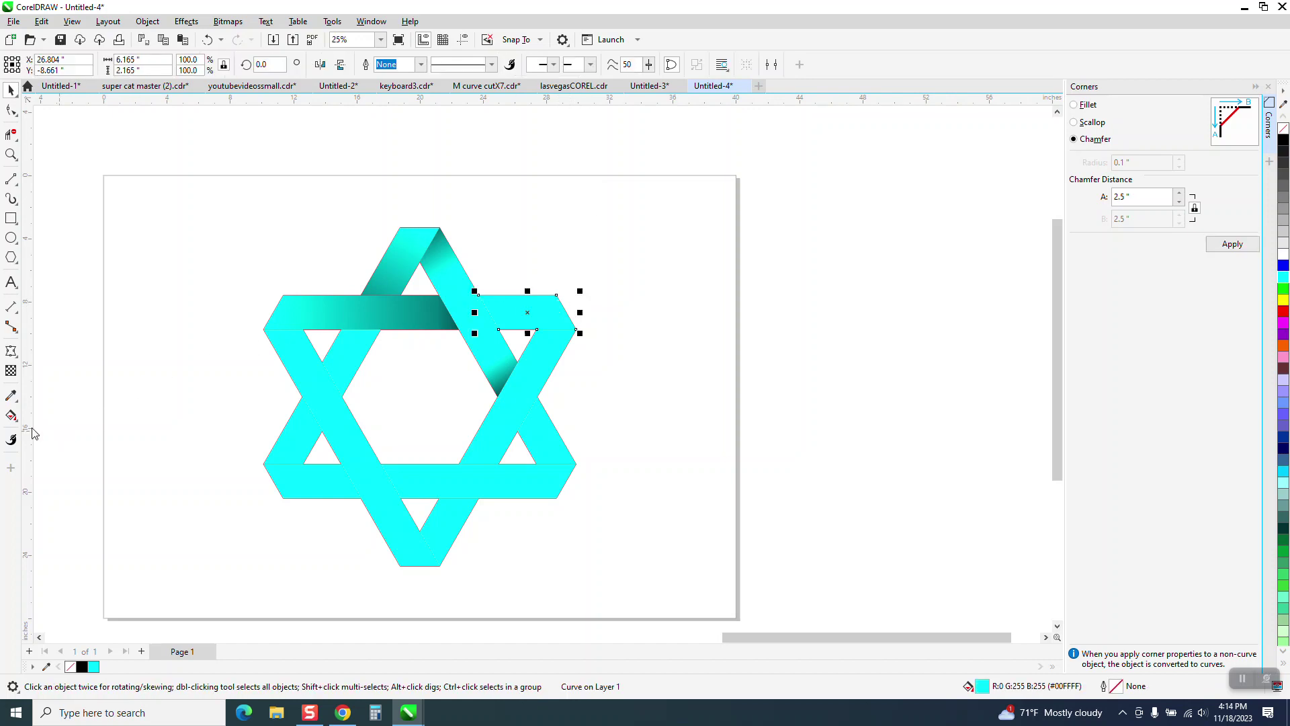
Step: Shade the top band's right piece with a leftward fountain fill ending in black
left_click(10, 415)
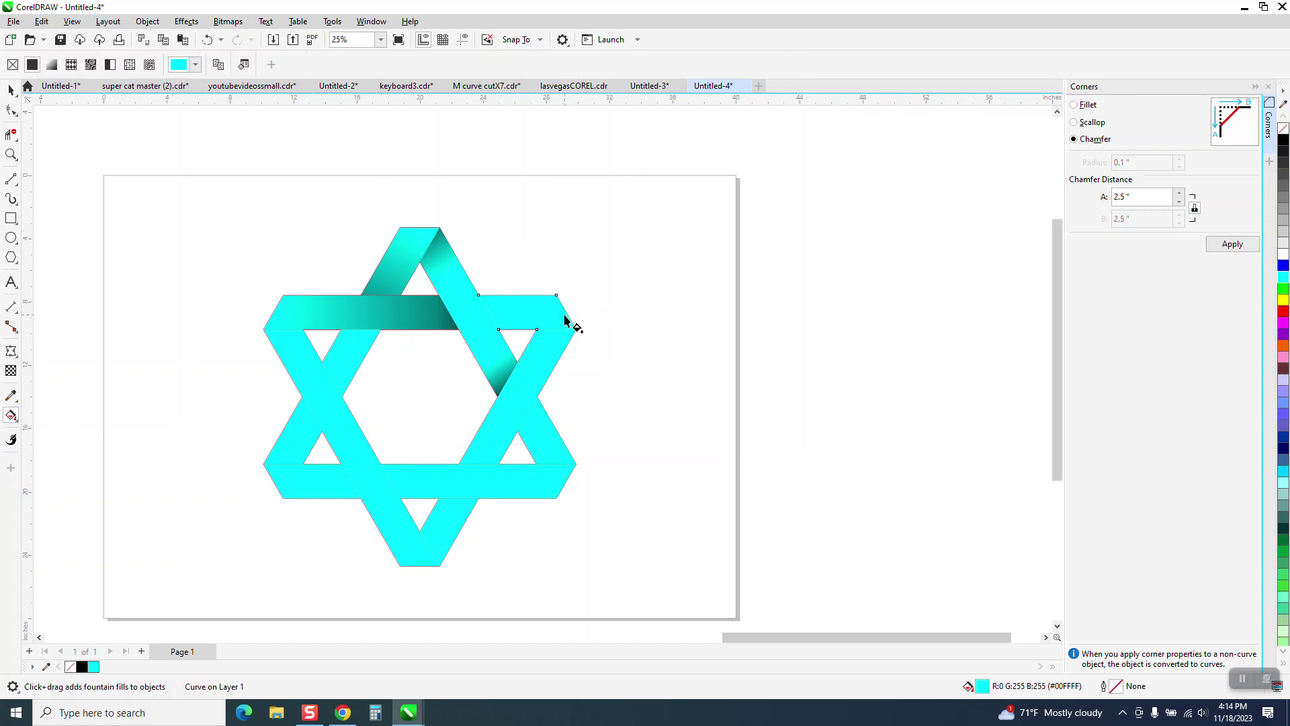
left_click_drag(563, 313, 409, 317)
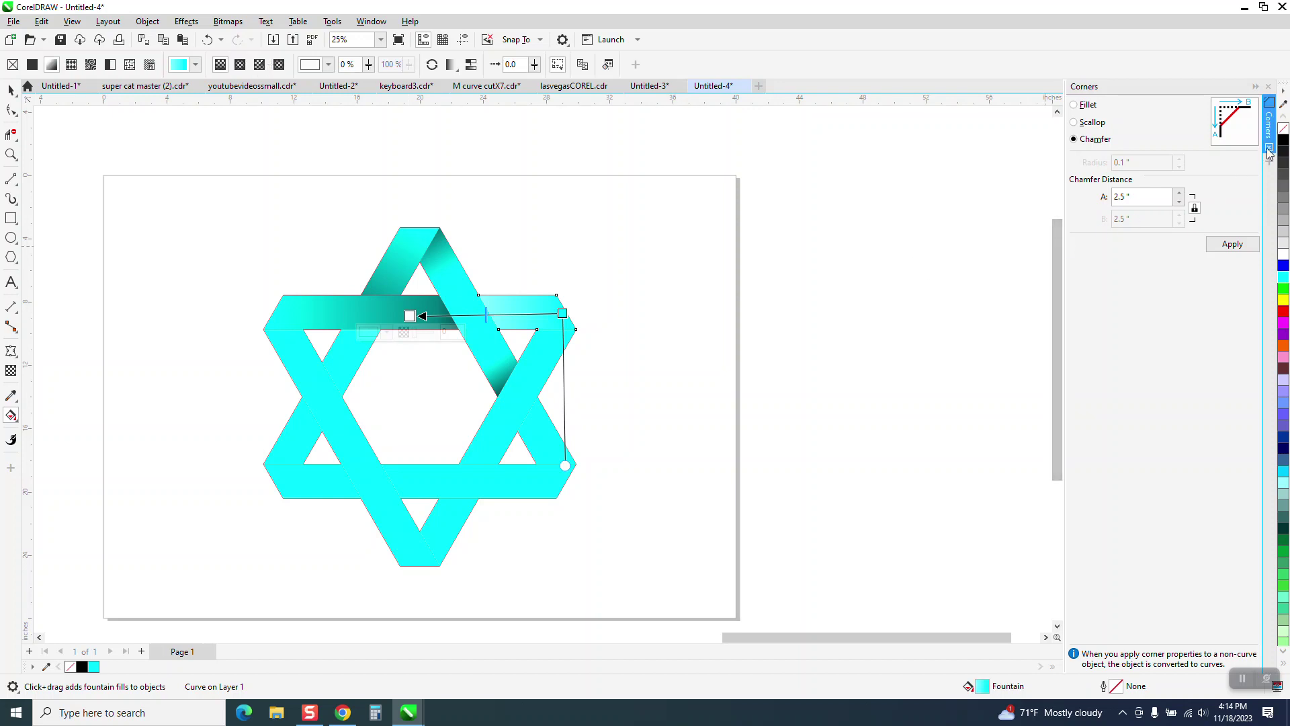
left_click(411, 315)
Step: Lay a fountain fill along the lower-right diagonal strand
left_click(650, 357)
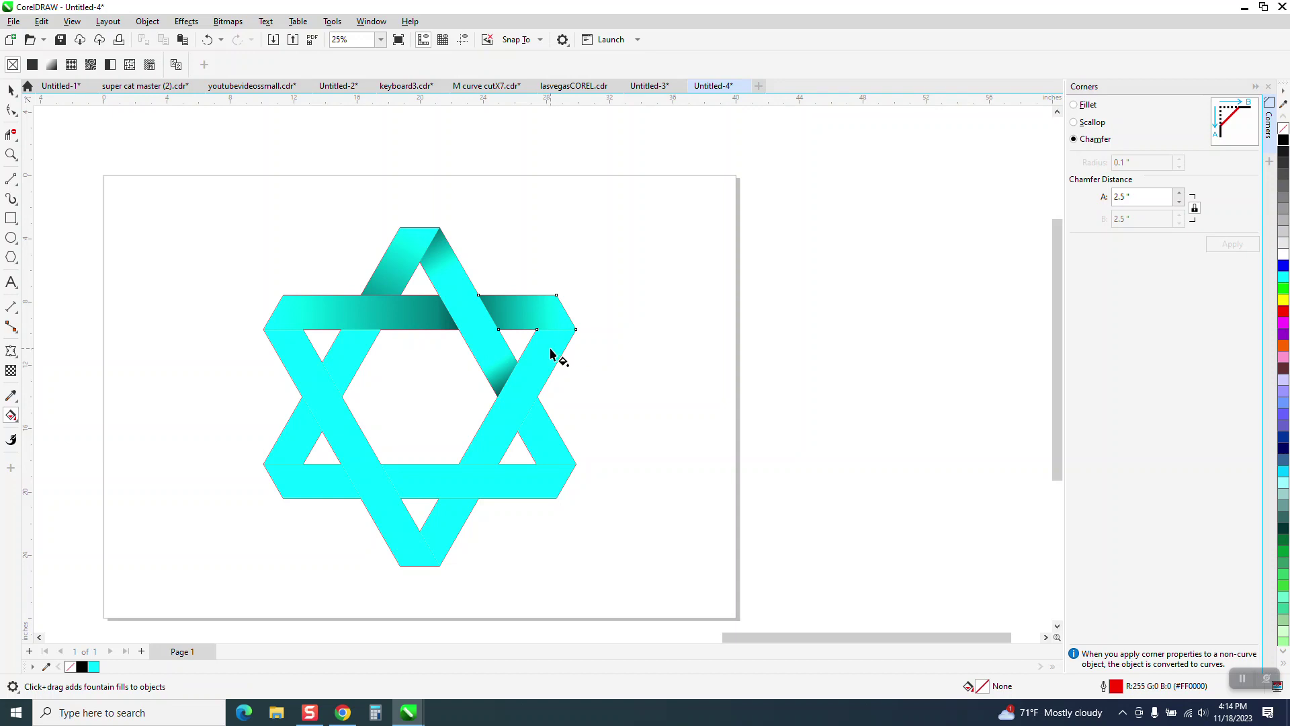
left_click(551, 354)
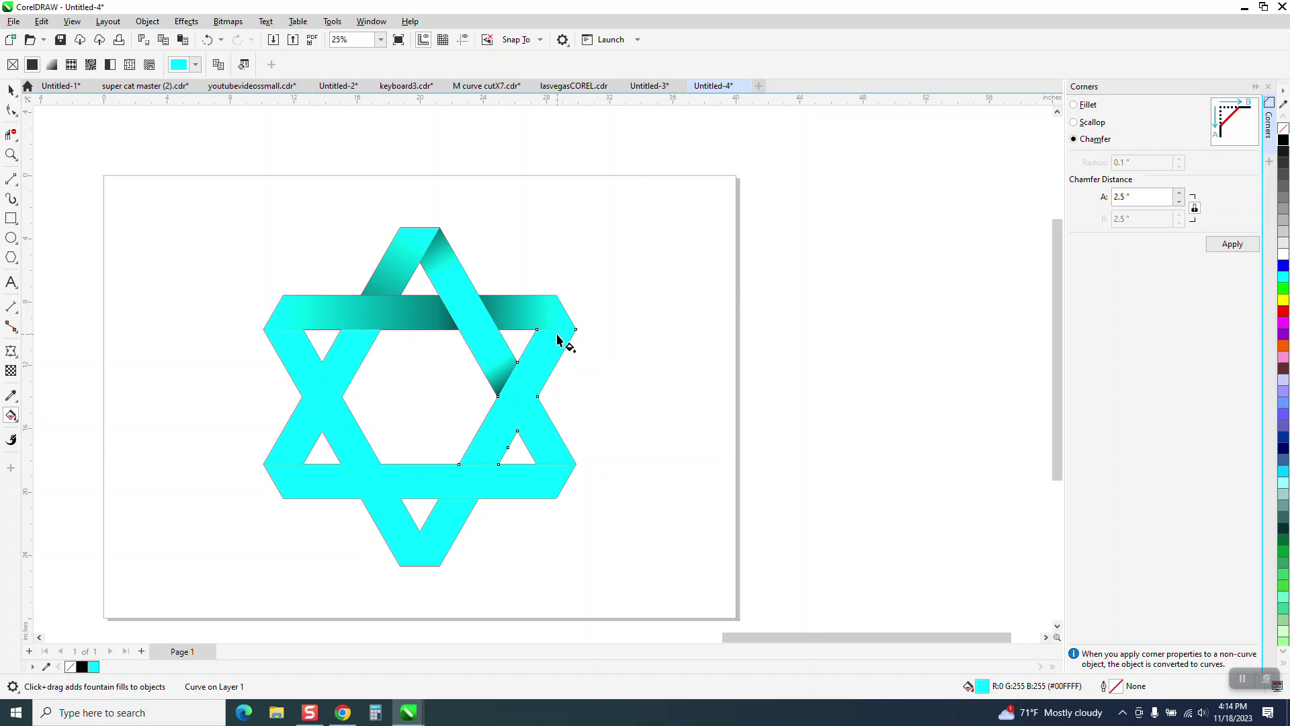
left_click_drag(557, 335, 473, 476)
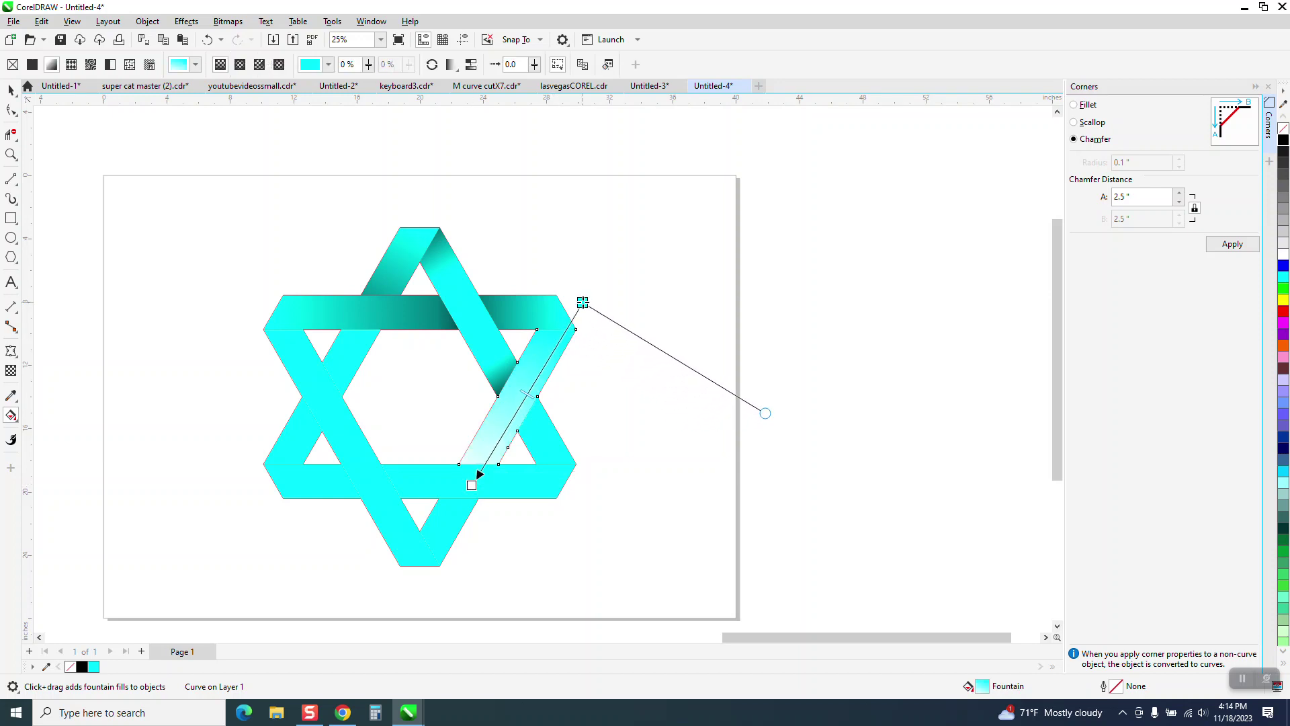
Step: Give the lower-right diagonal strand black ends with turquoise stops between them
left_click_drag(582, 302, 580, 295)
left_click_drag(1283, 139, 582, 296)
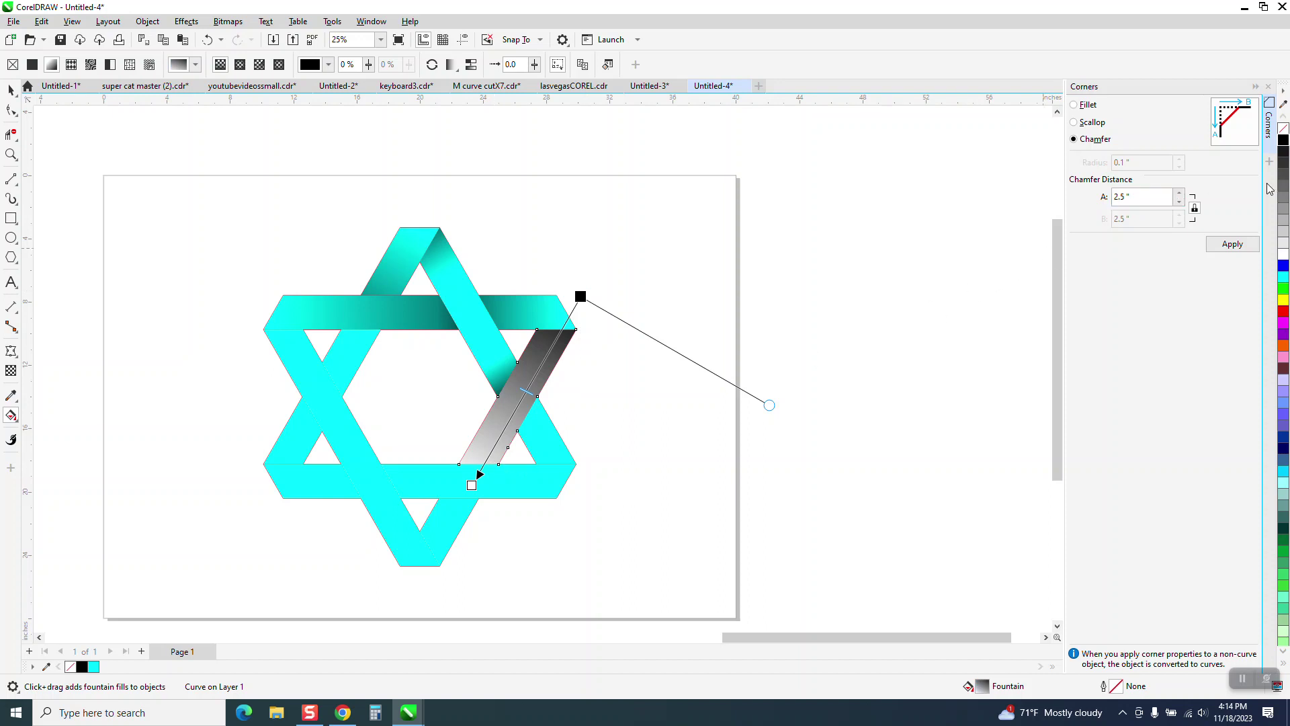
left_click_drag(1168, 210, 475, 475)
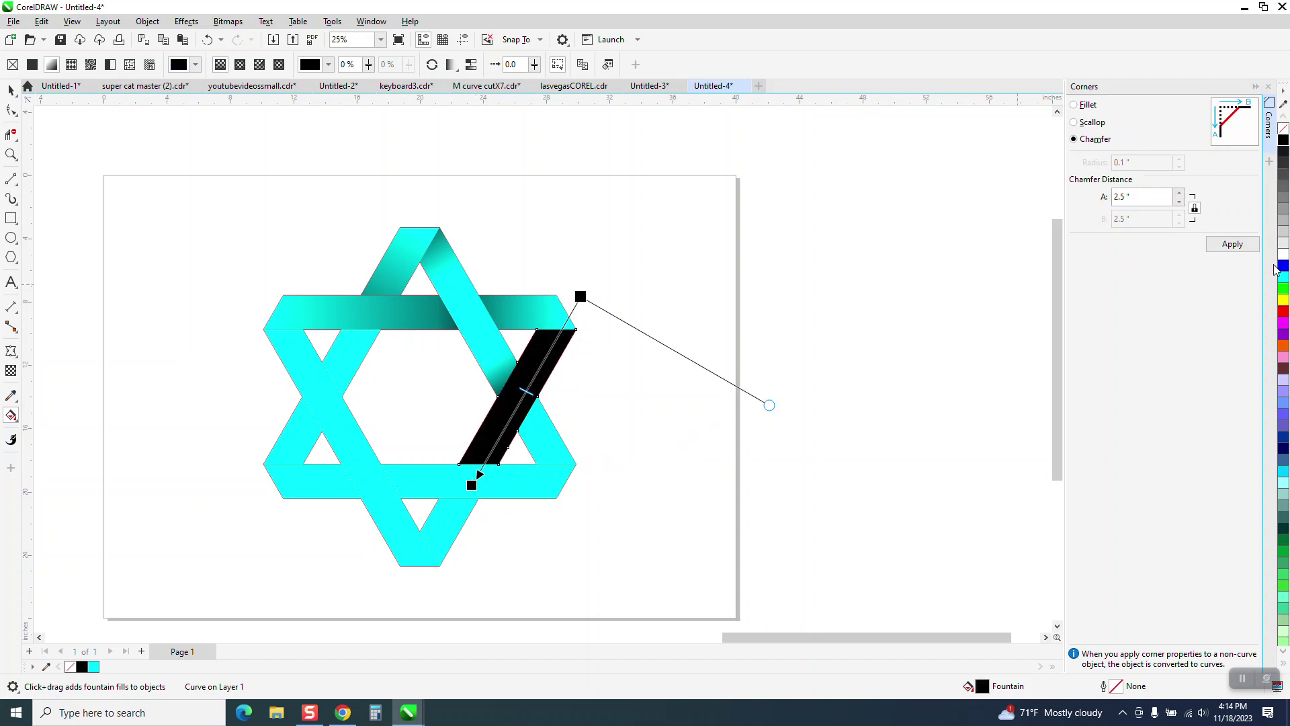
left_click_drag(1284, 279, 551, 348)
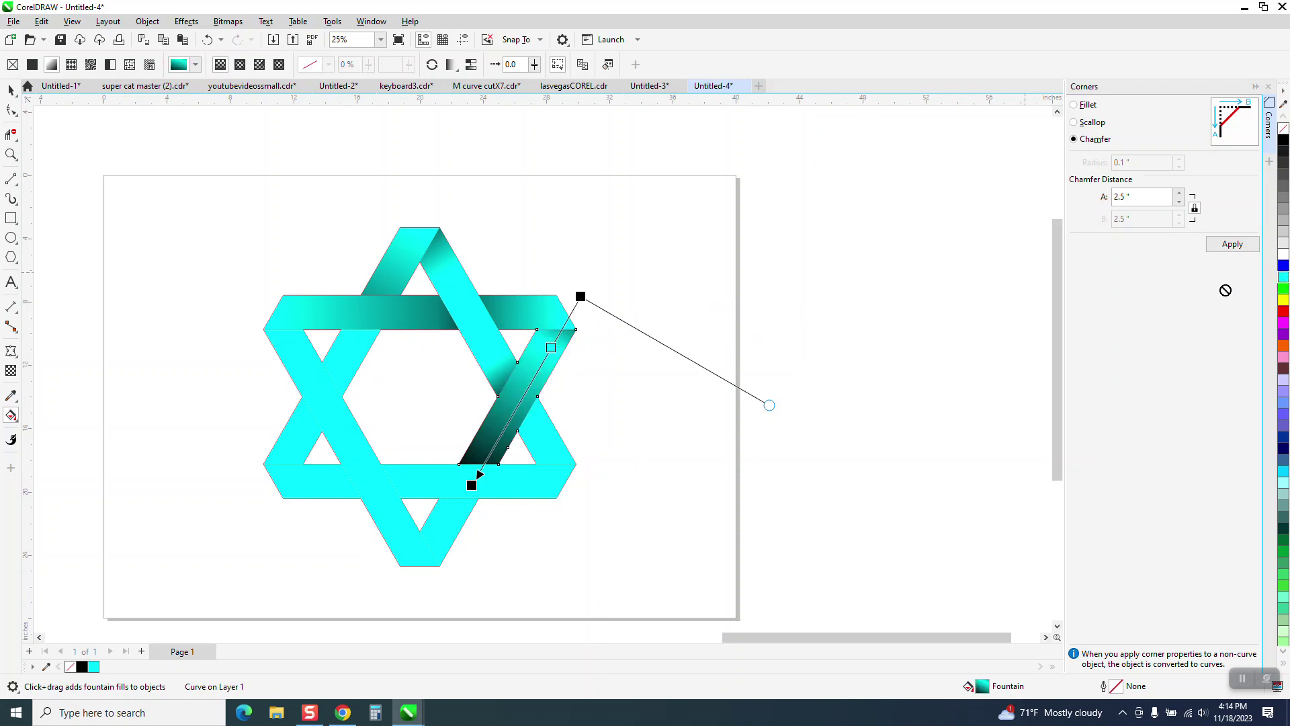
left_click_drag(1225, 290, 499, 452)
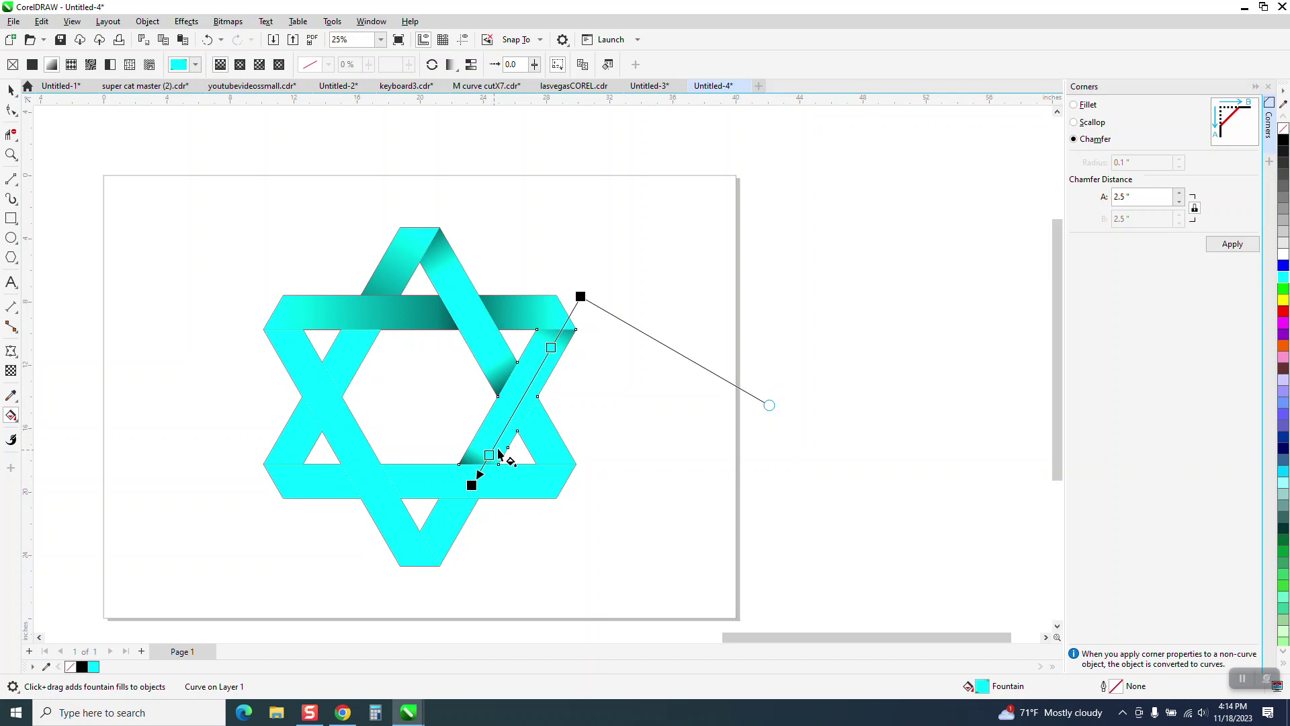
double_click(548, 351)
left_click_drag(491, 454, 495, 445)
Step: Shade the small lower-right piece with a gradient ending in black
left_click(547, 448)
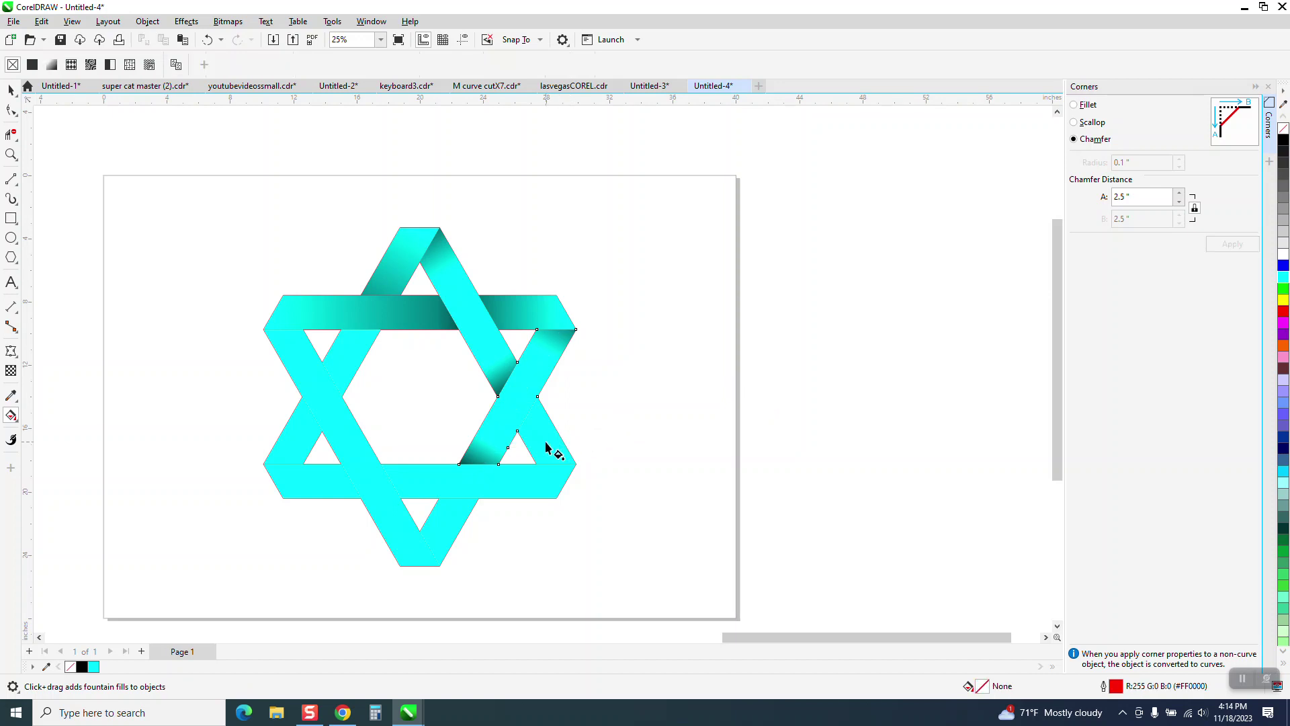
left_click_drag(557, 454, 517, 390)
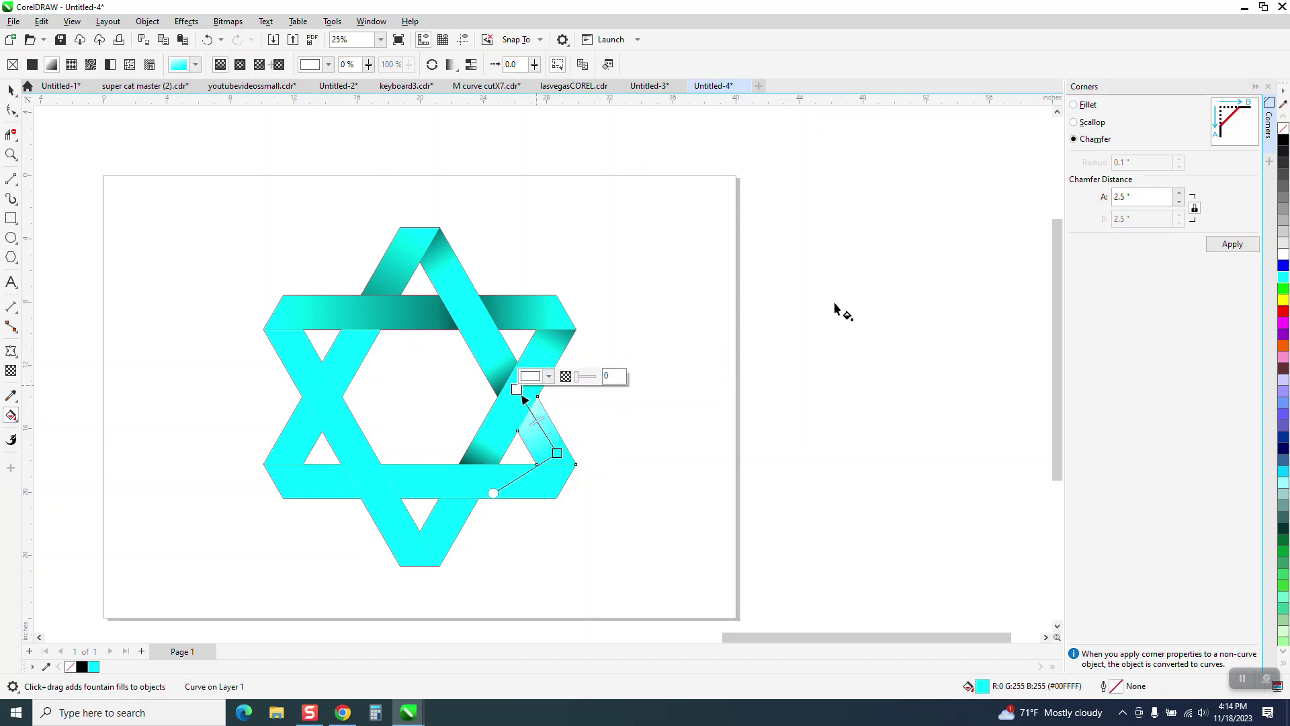
left_click_drag(1283, 140, 513, 373)
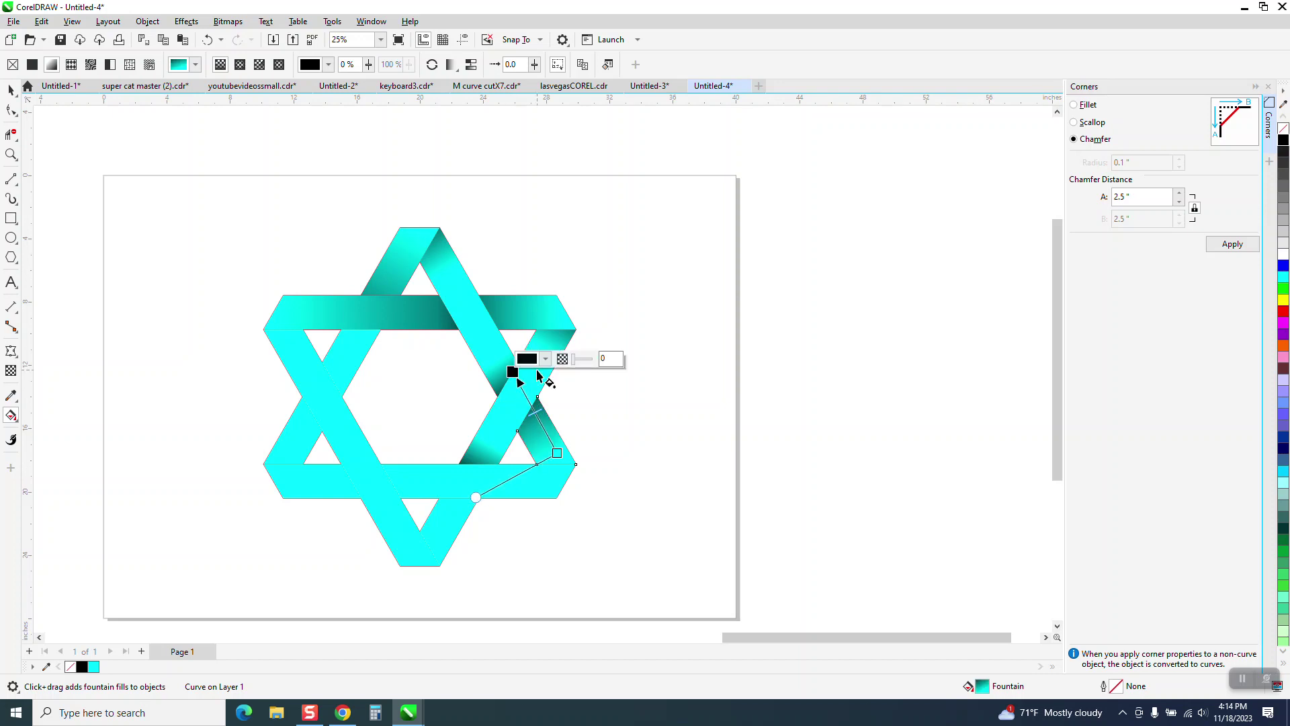
left_click(617, 482)
Step: Give the bottom band a leftward fountain fill with a black start node
left_click(542, 484)
left_click_drag(550, 479, 326, 481)
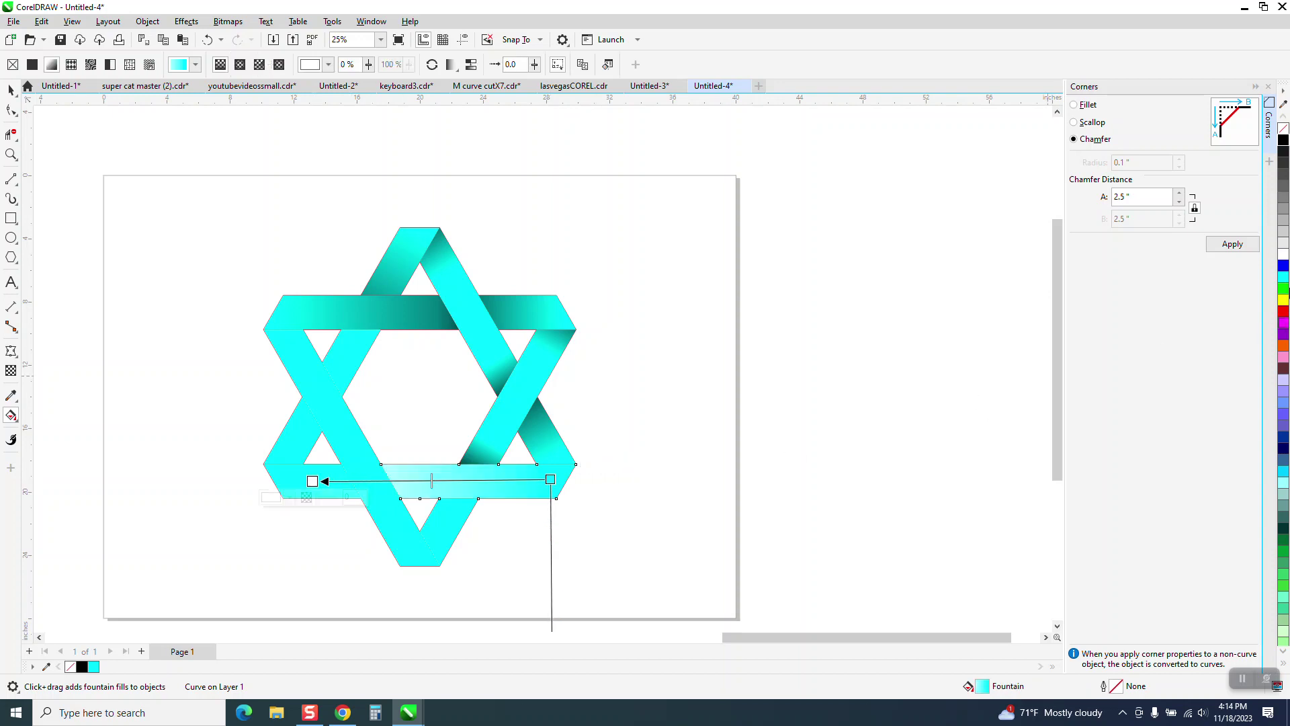
left_click_drag(1285, 139, 313, 482)
left_click(208, 40)
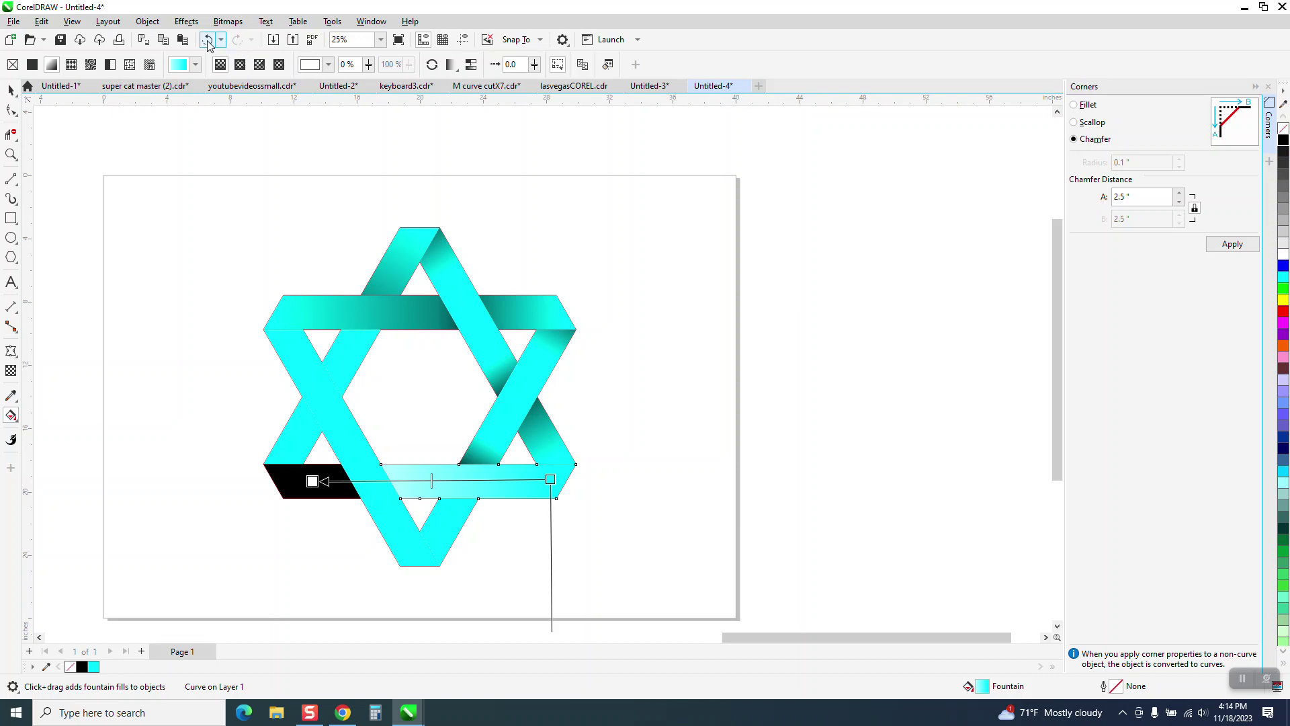
left_click_drag(1210, 179, 313, 482)
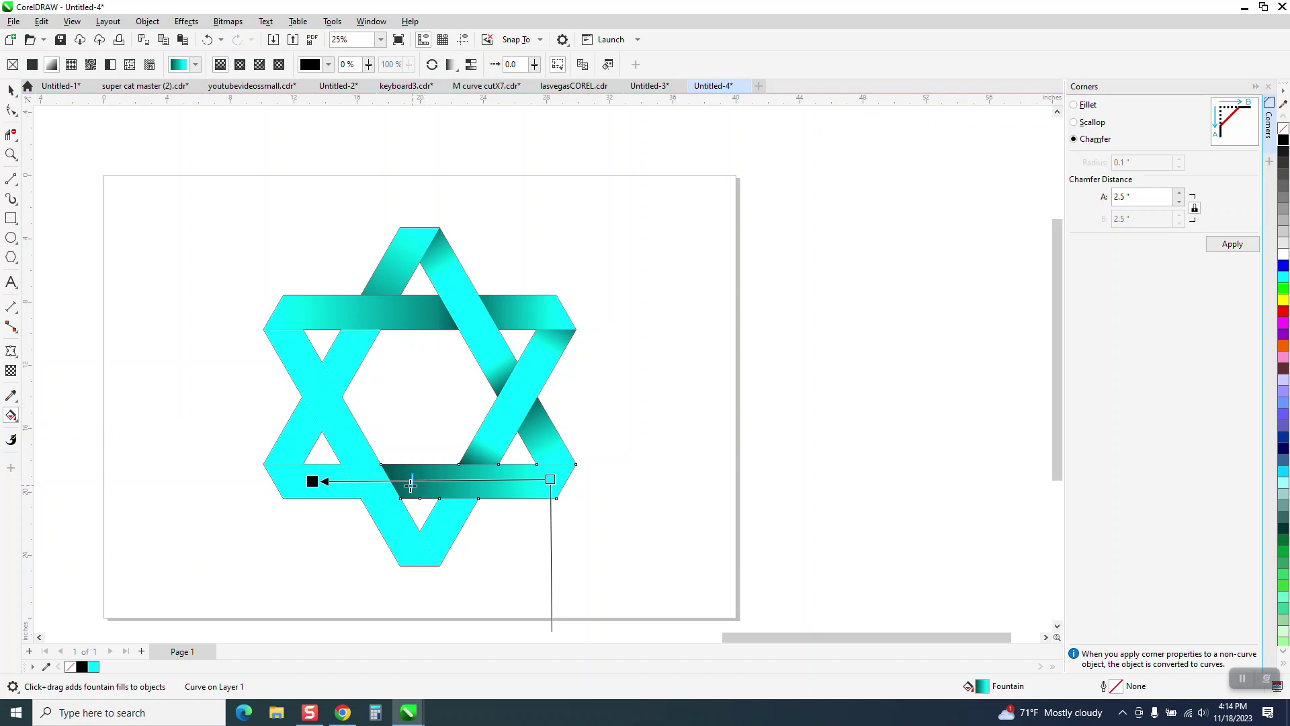
left_click(399, 484)
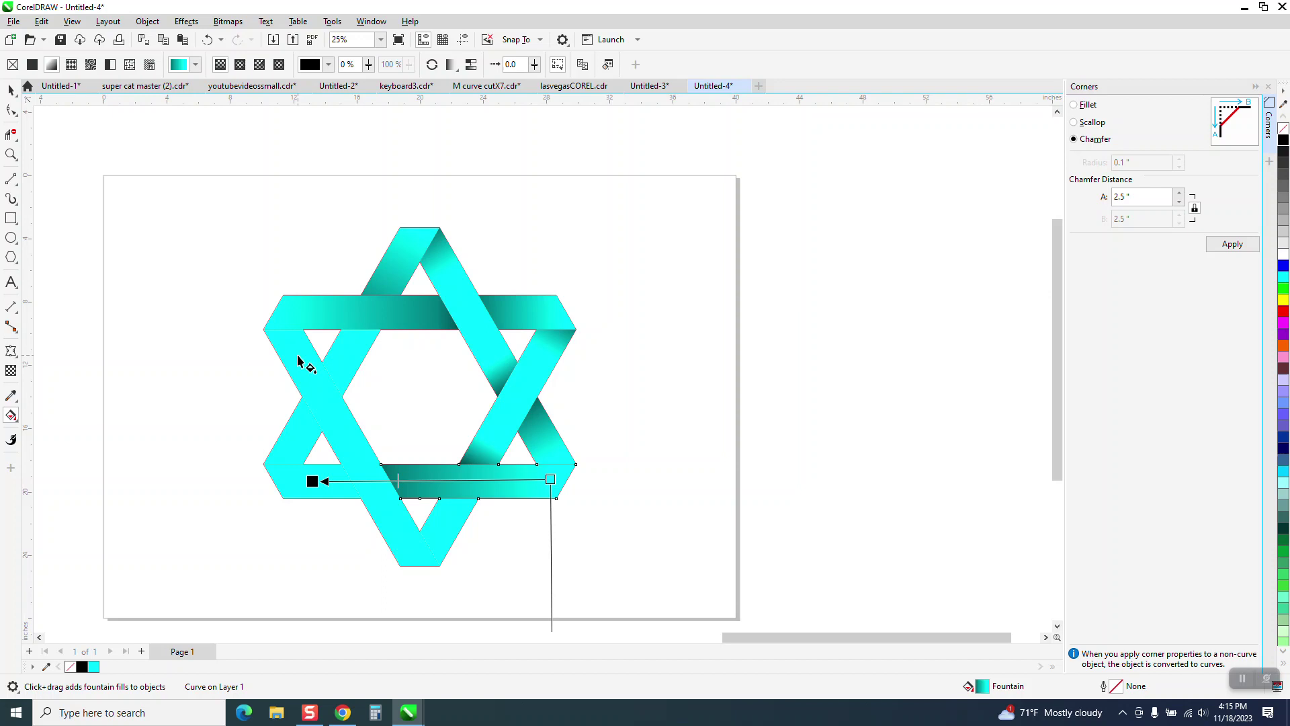
Step: Fill the left diagonal strand with a gradient, black at its top, midpoint shifted lower
left_click(412, 539)
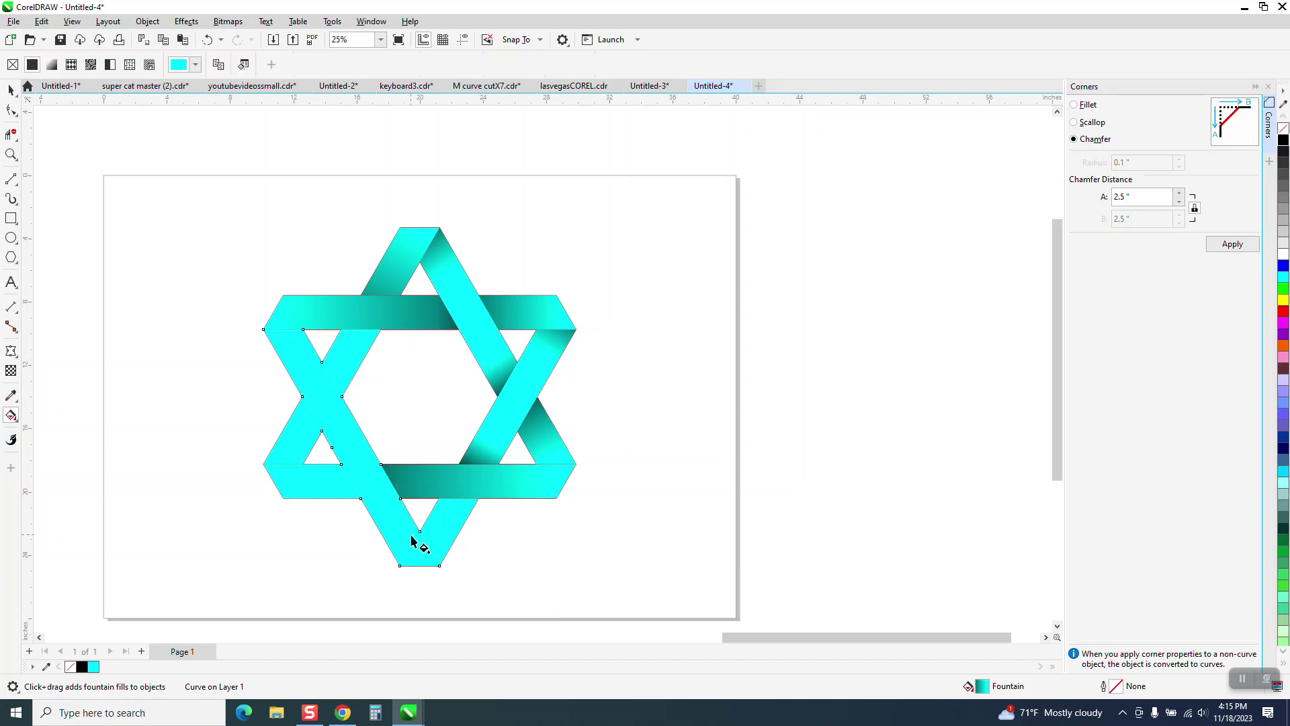
left_click_drag(415, 546, 254, 287)
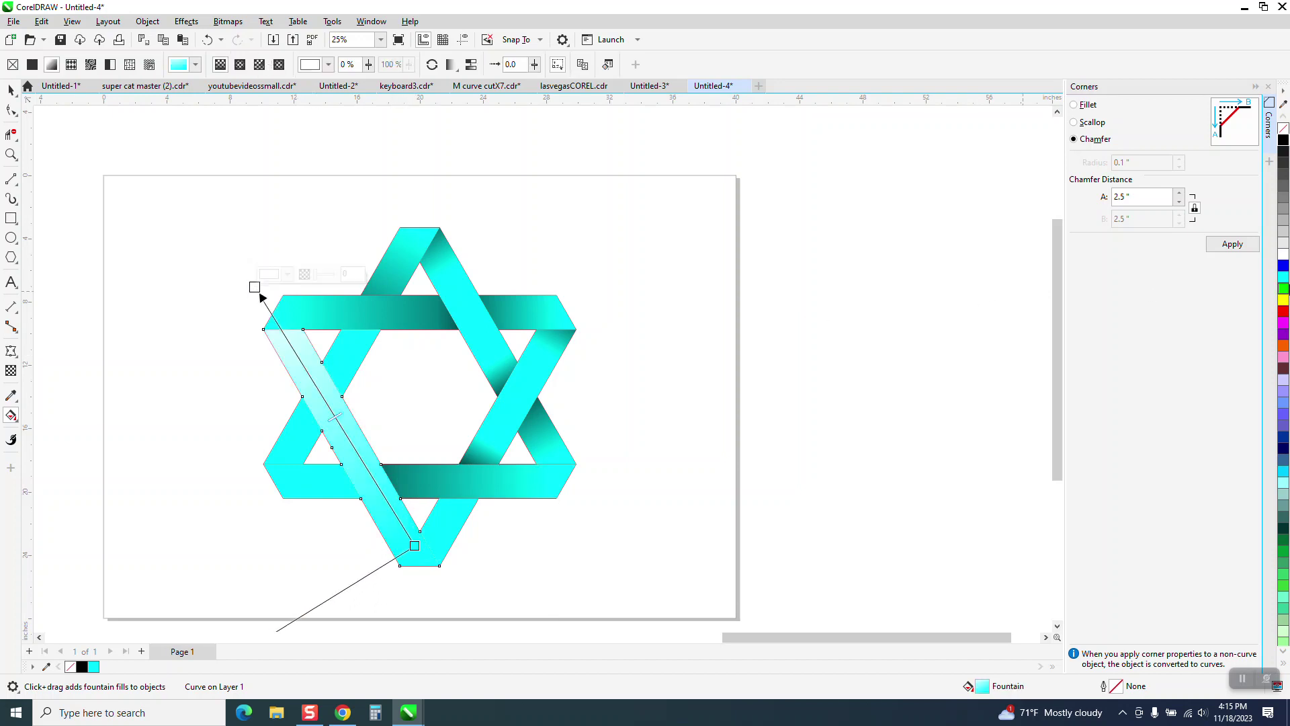
left_click_drag(1283, 140, 255, 288)
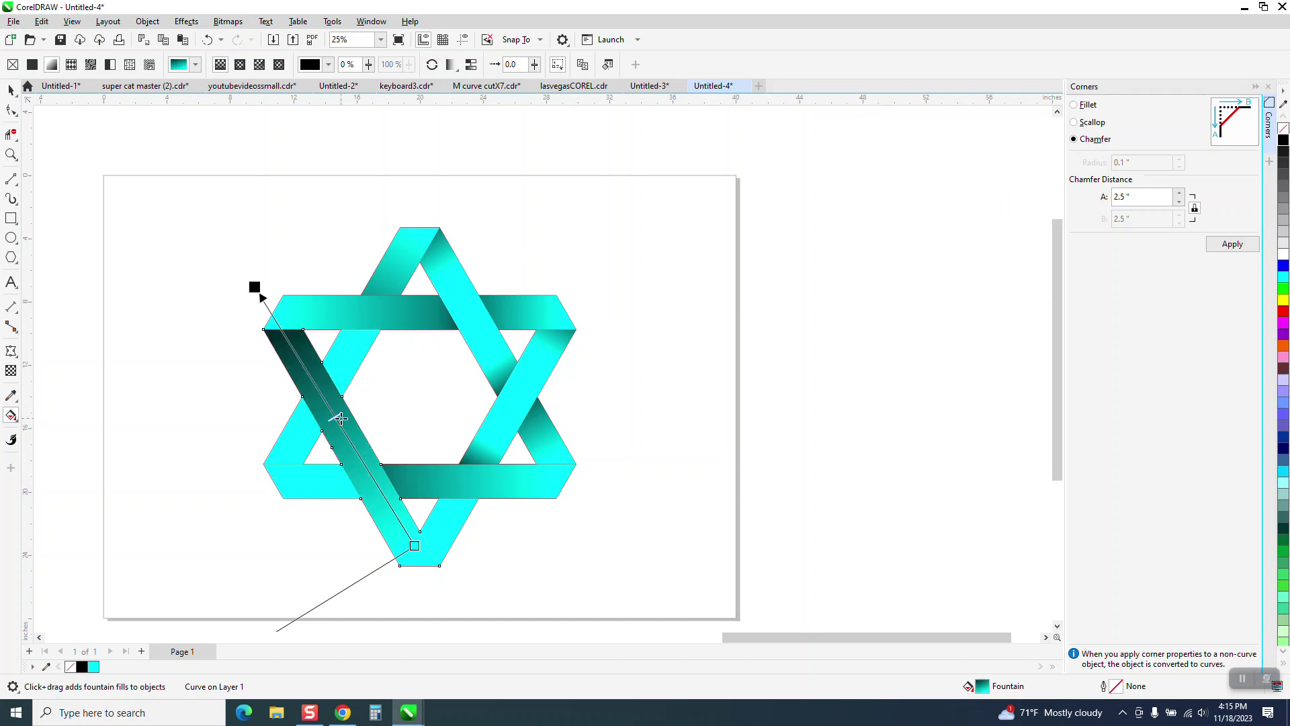
left_click(255, 287)
left_click_drag(254, 288, 243, 254)
left_click_drag(285, 316, 294, 337)
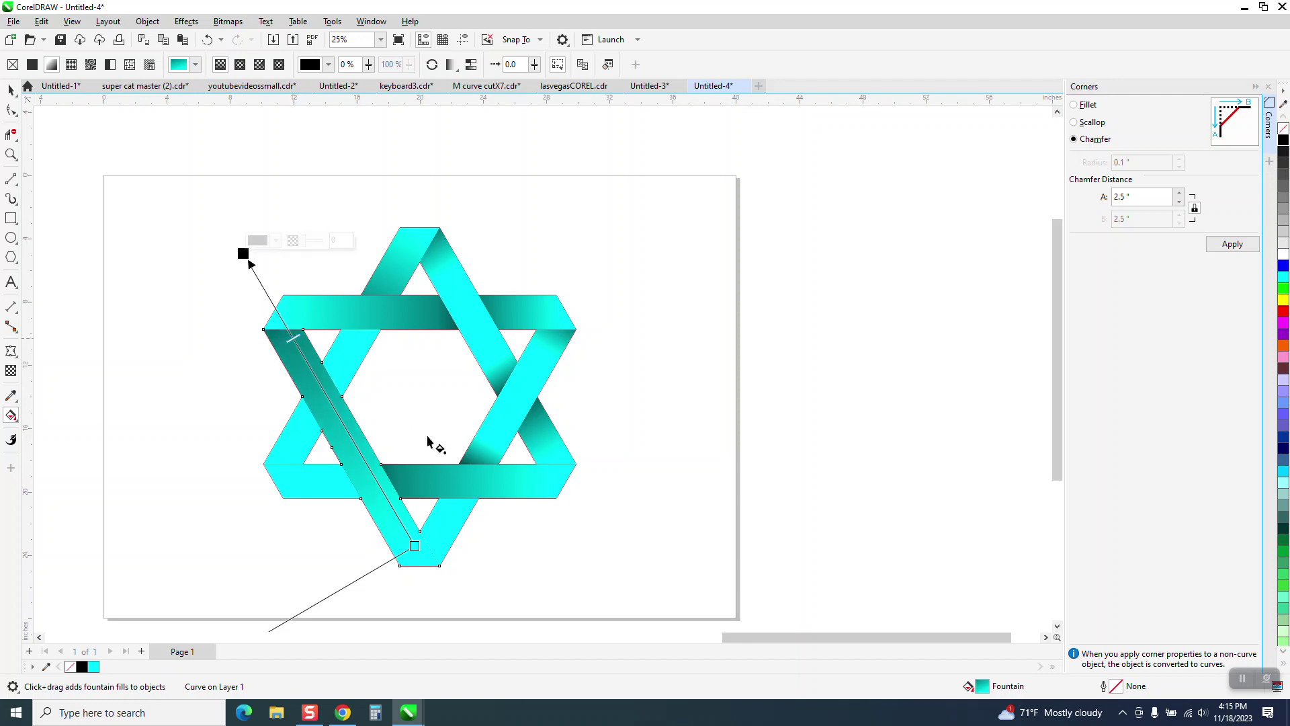
left_click(293, 445)
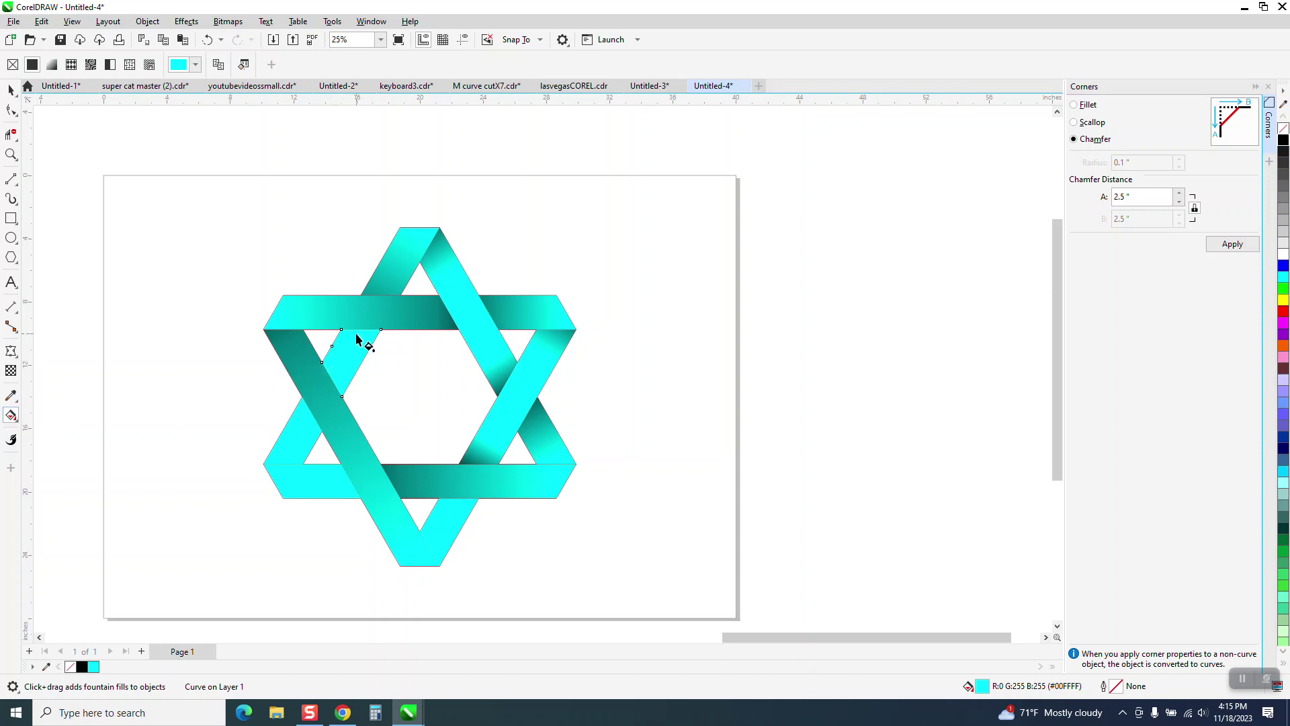
Step: Shade the short upper-left piece with black ends and teal and turquoise middle stops
left_click_drag(357, 338, 325, 399)
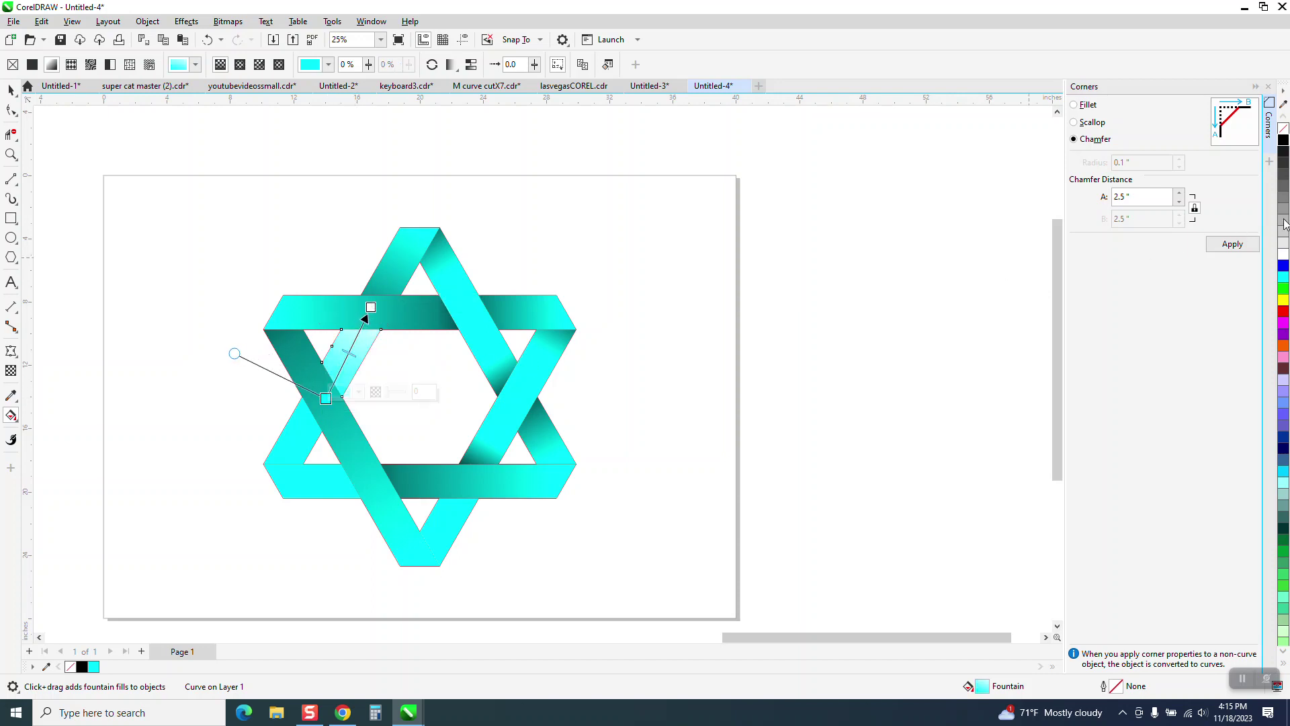
left_click_drag(1283, 138, 371, 307)
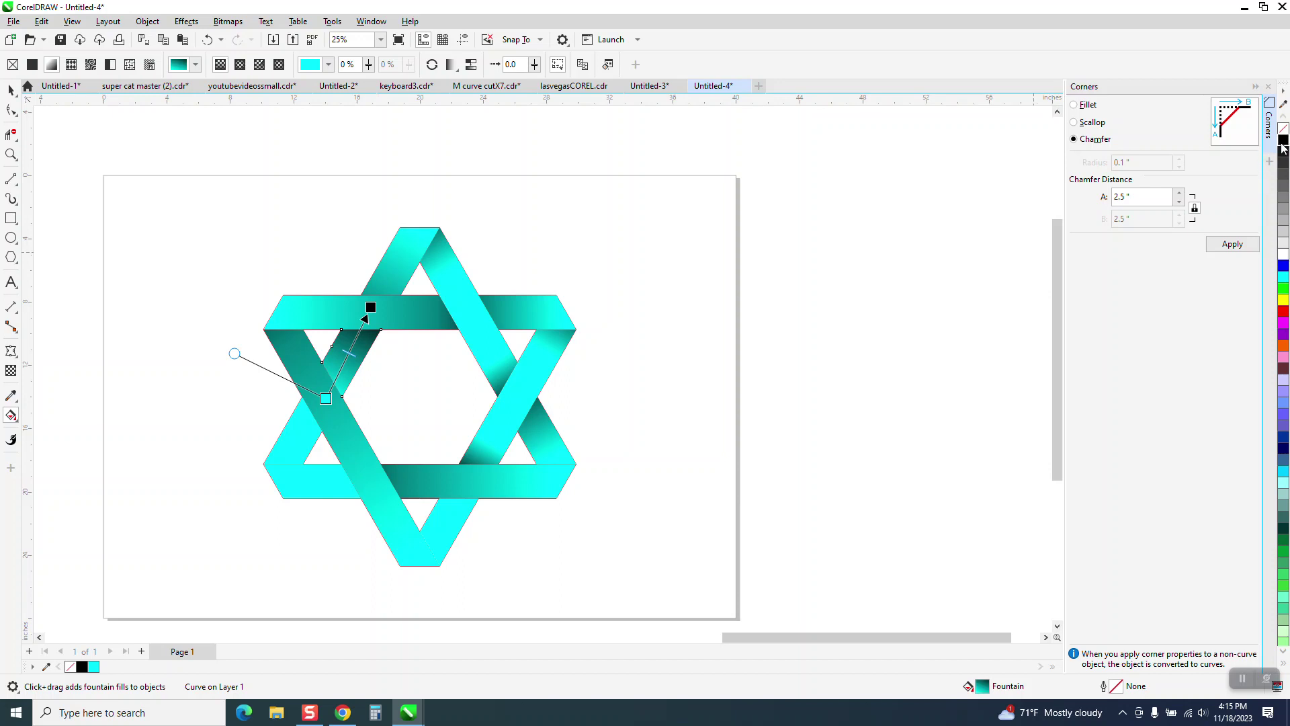
left_click_drag(1283, 147, 301, 431)
left_click_drag(371, 307, 386, 288)
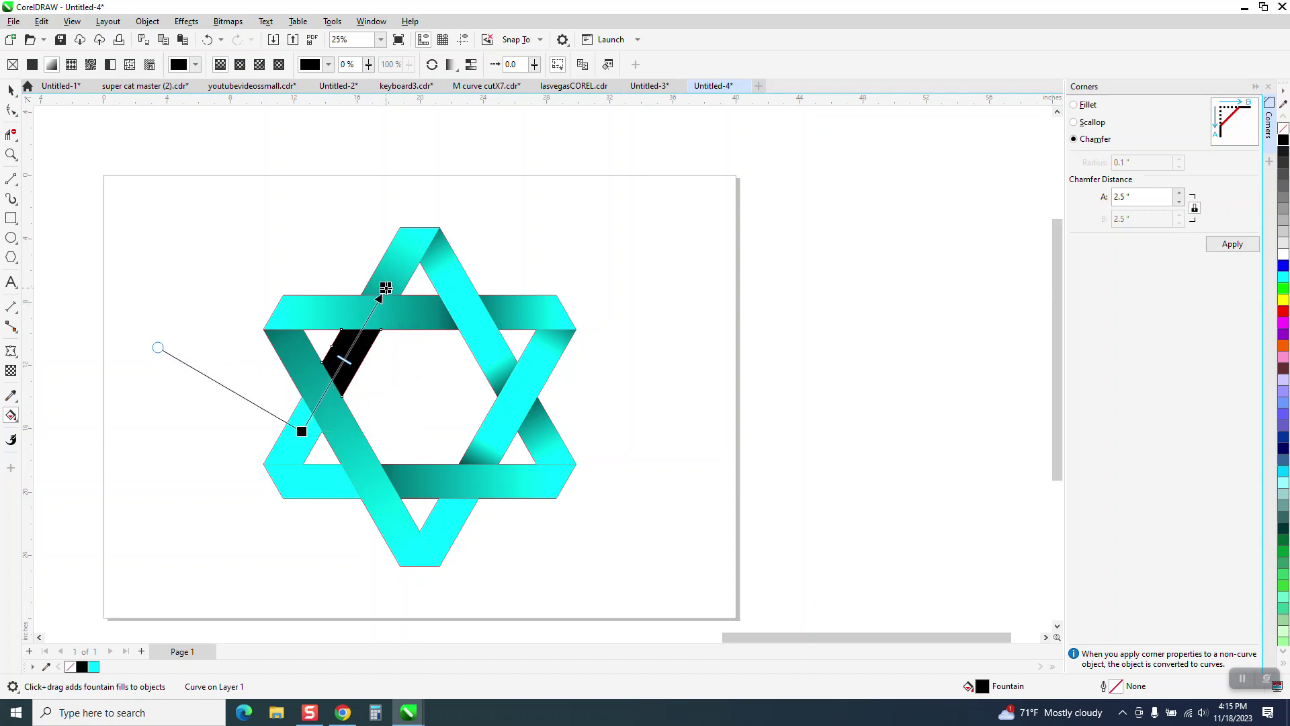
left_click_drag(1285, 282, 337, 370)
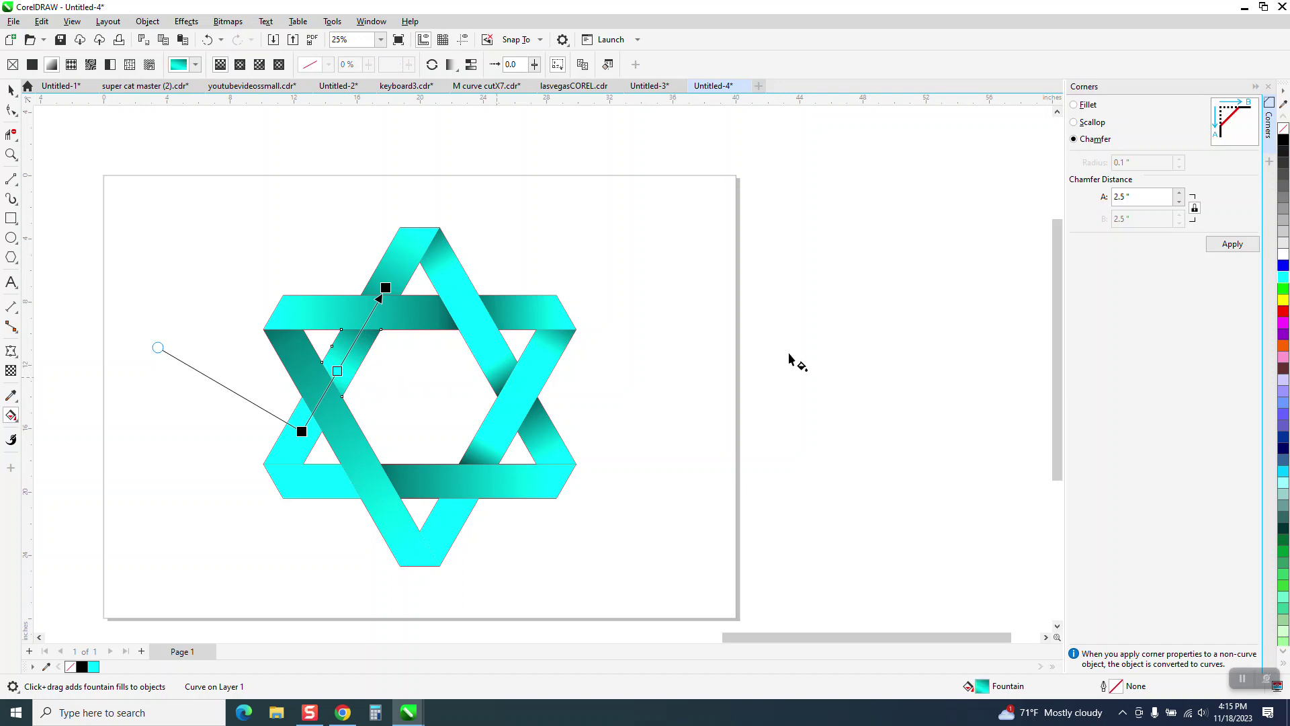
left_click_drag(1285, 278, 343, 359)
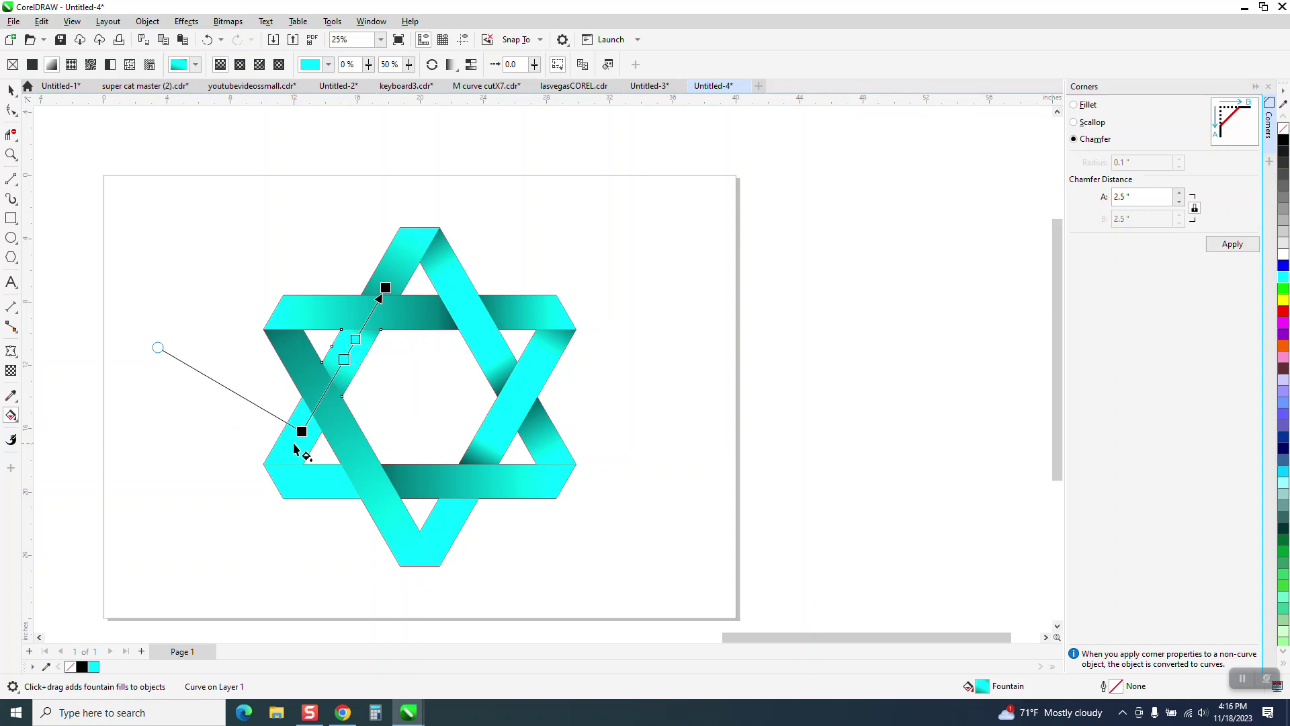
left_click(293, 442)
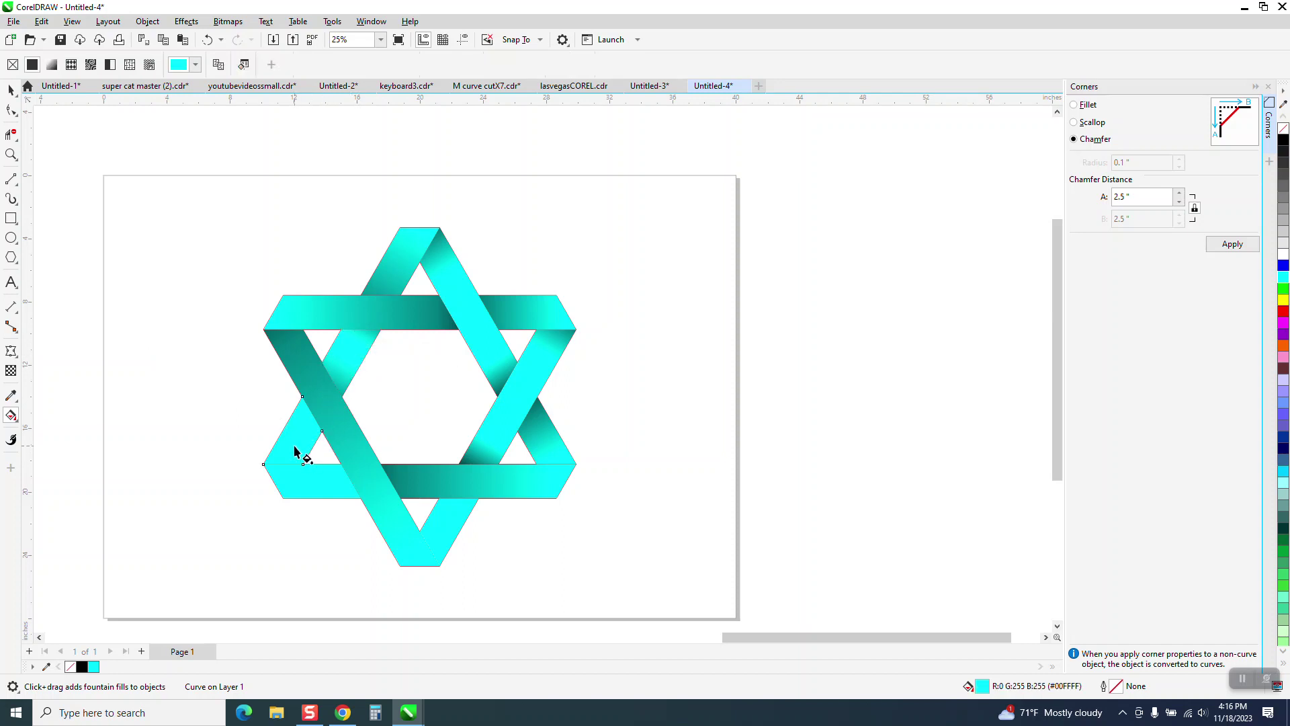
Step: Give the small lower-left piece a gradient darkening to black at its end
left_click_drag(285, 455, 318, 409)
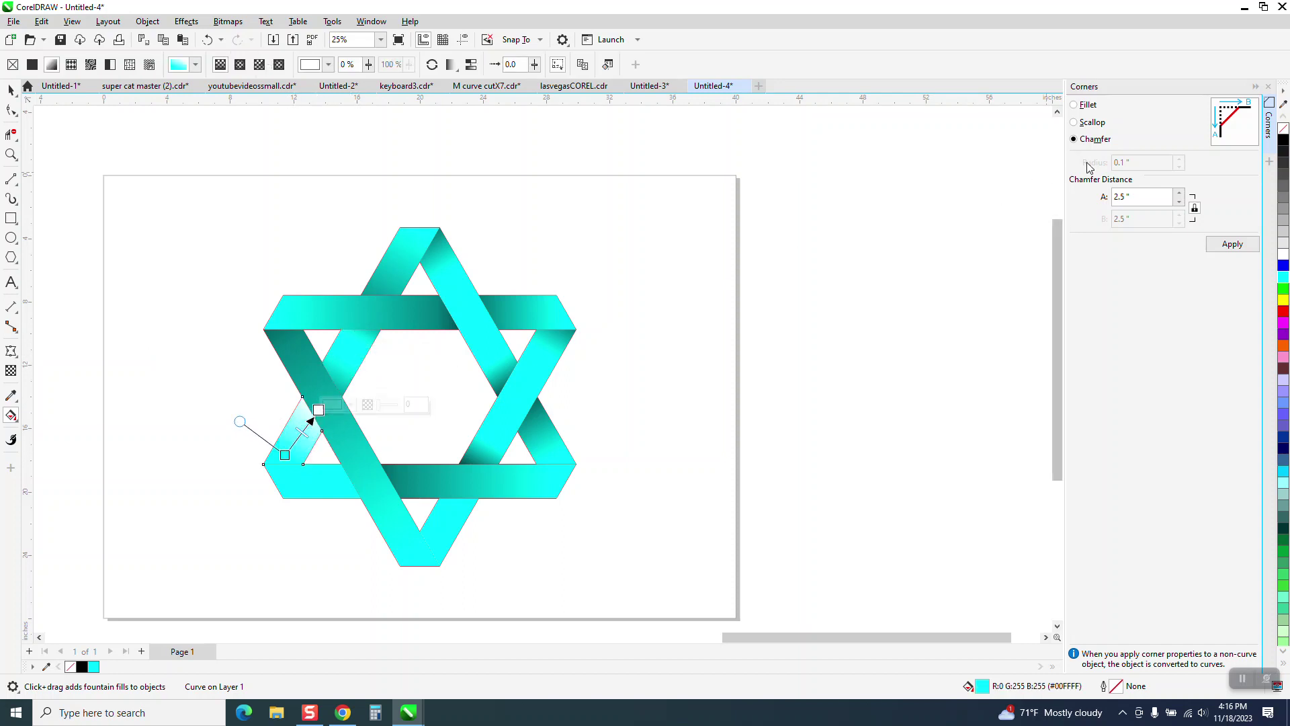
left_click_drag(1282, 144, 323, 409)
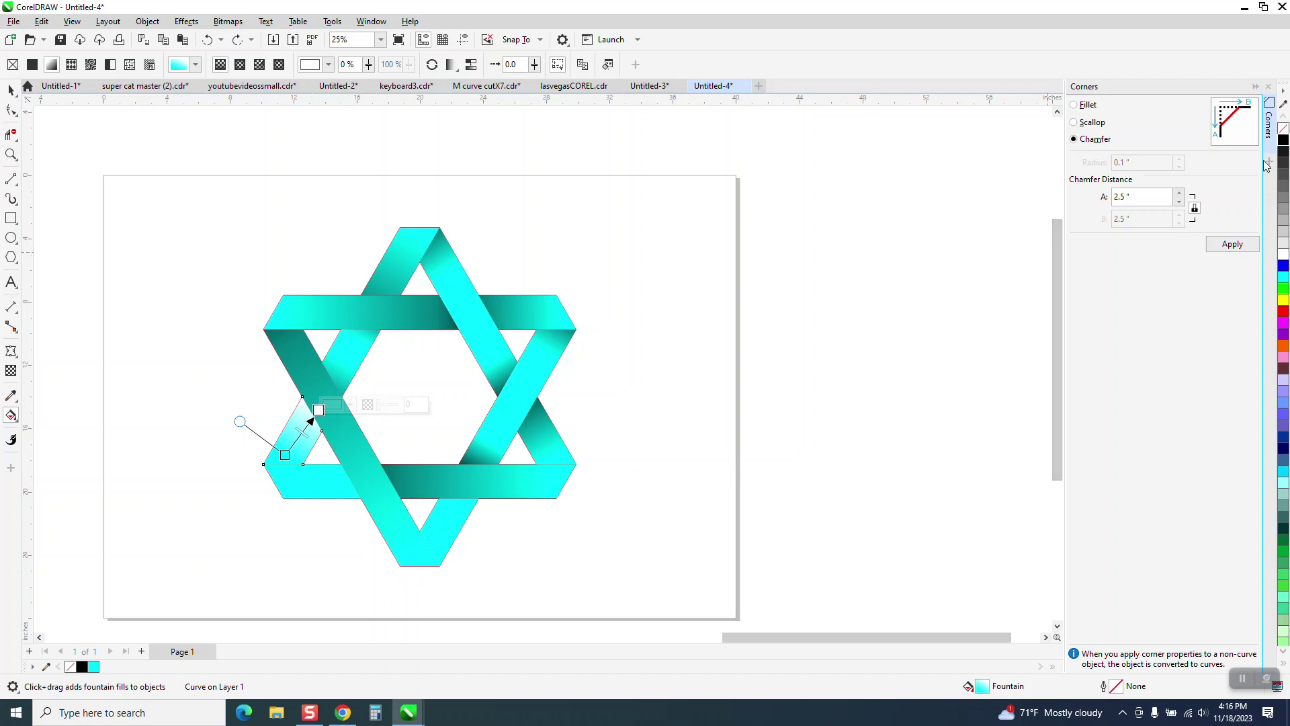
left_click_drag(916, 273, 331, 379)
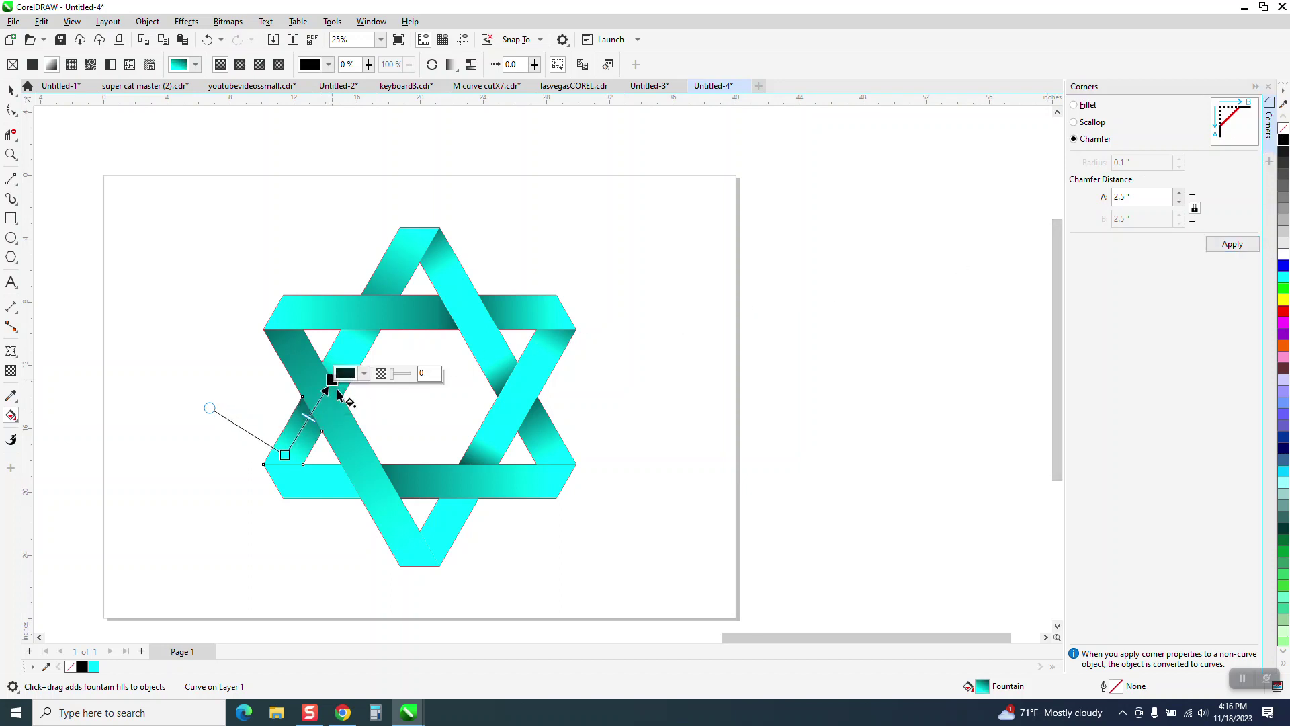
Step: Add a fountain fill across the bottom band's left end, extending its start further left
left_click(326, 488)
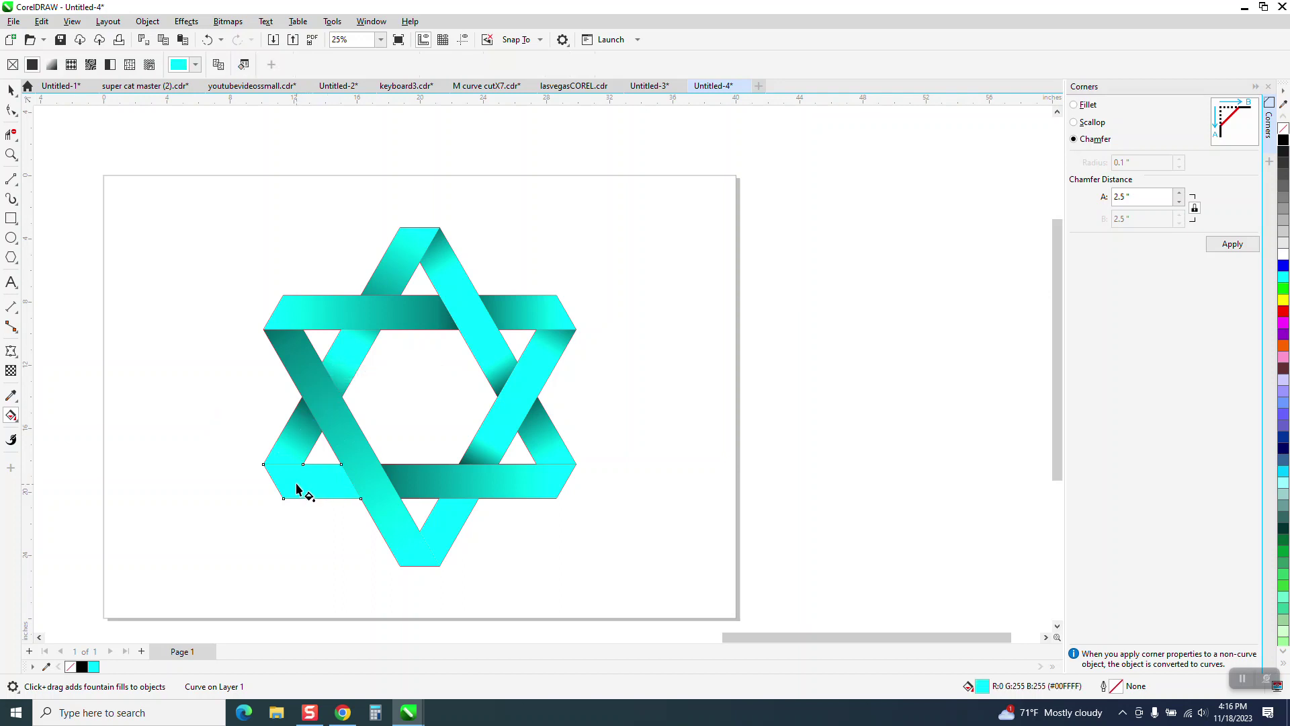
left_click_drag(293, 483, 401, 479)
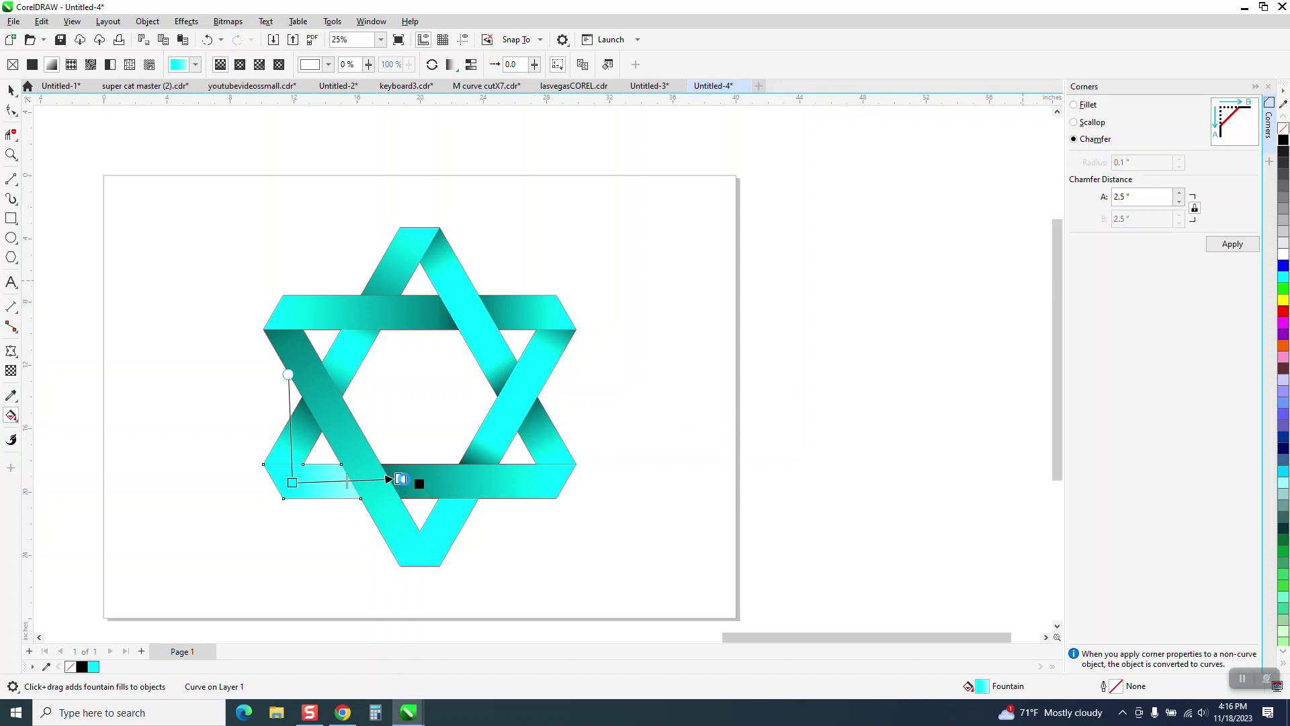
left_click(401, 479)
left_click_drag(292, 482, 279, 483)
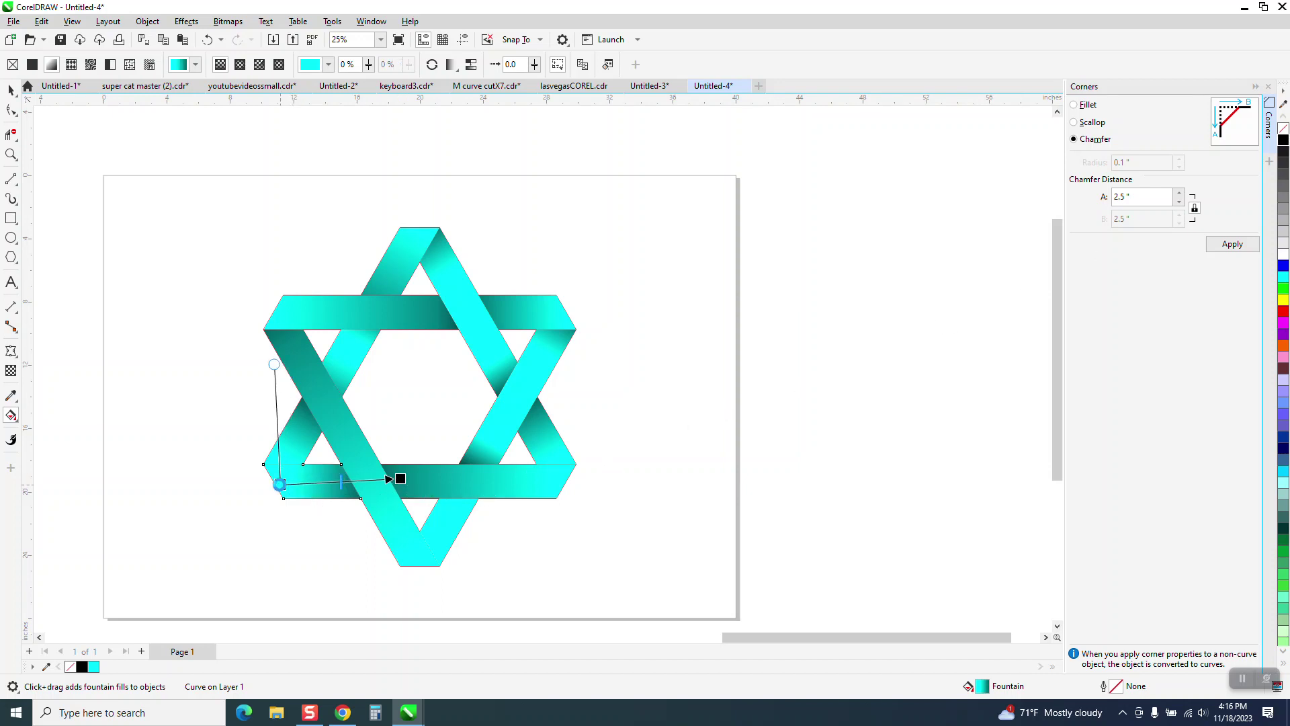
Step: Select all 13 star pieces and set their outline to no colour
left_click(11, 90)
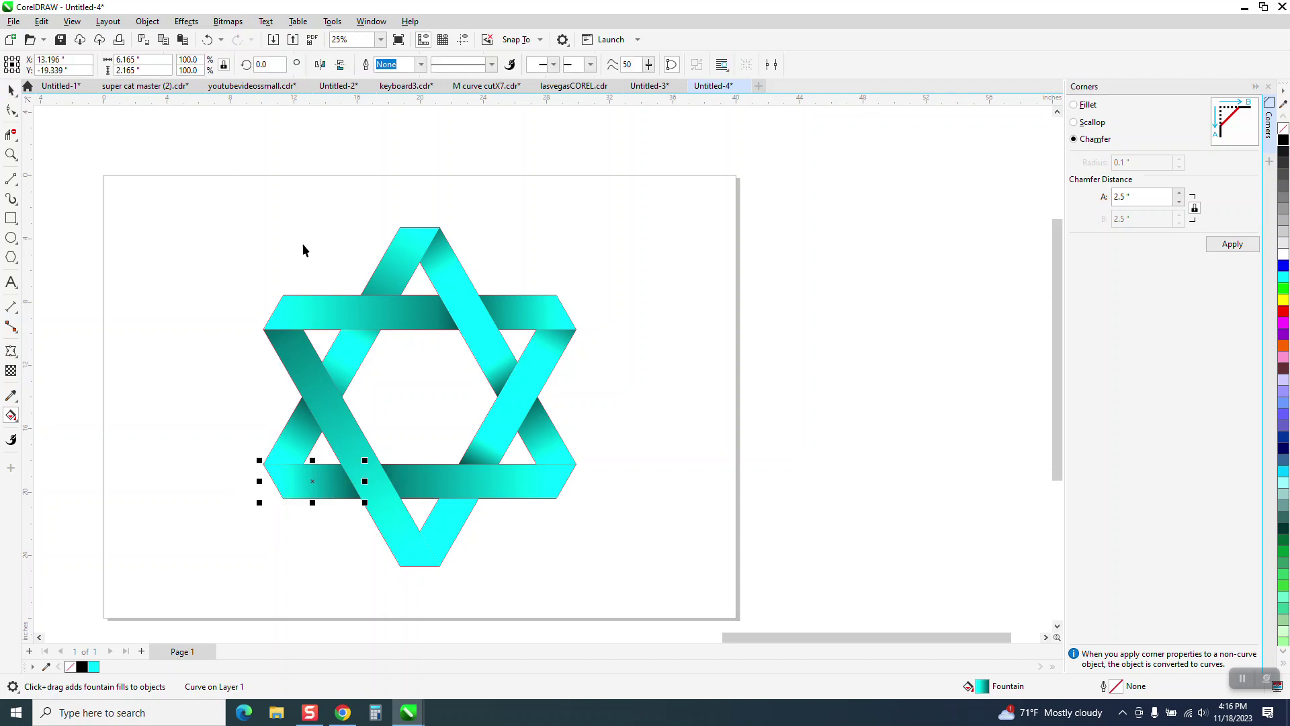
scroll(262, 269, "down", 1)
scroll(259, 275, "down", 1)
left_click_drag(623, 499, 640, 516)
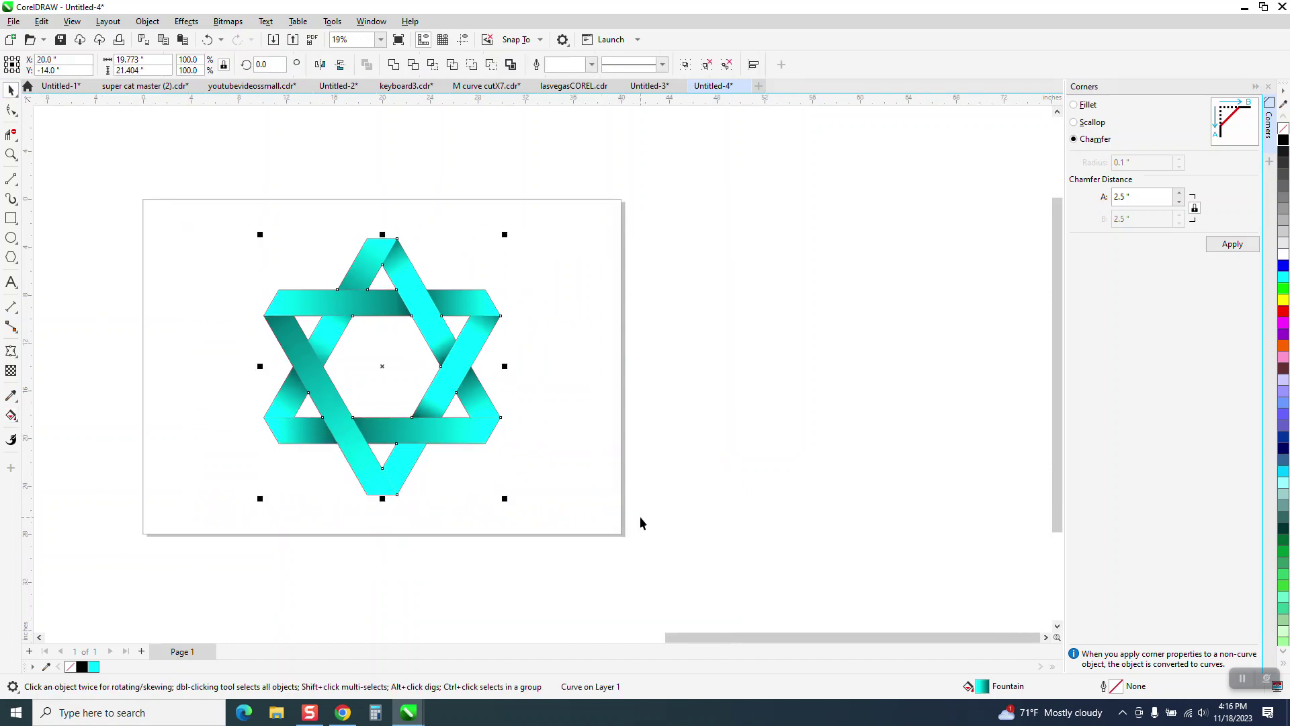
right_click(1283, 130)
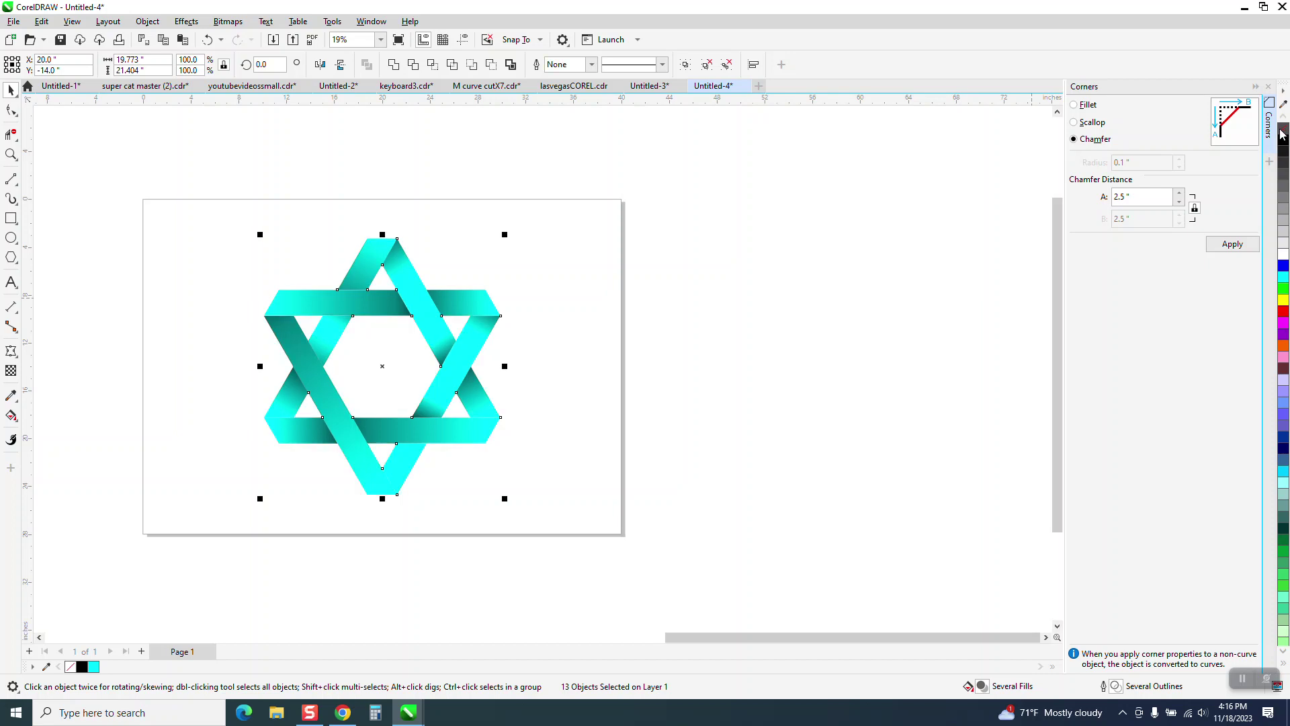
left_click(604, 346)
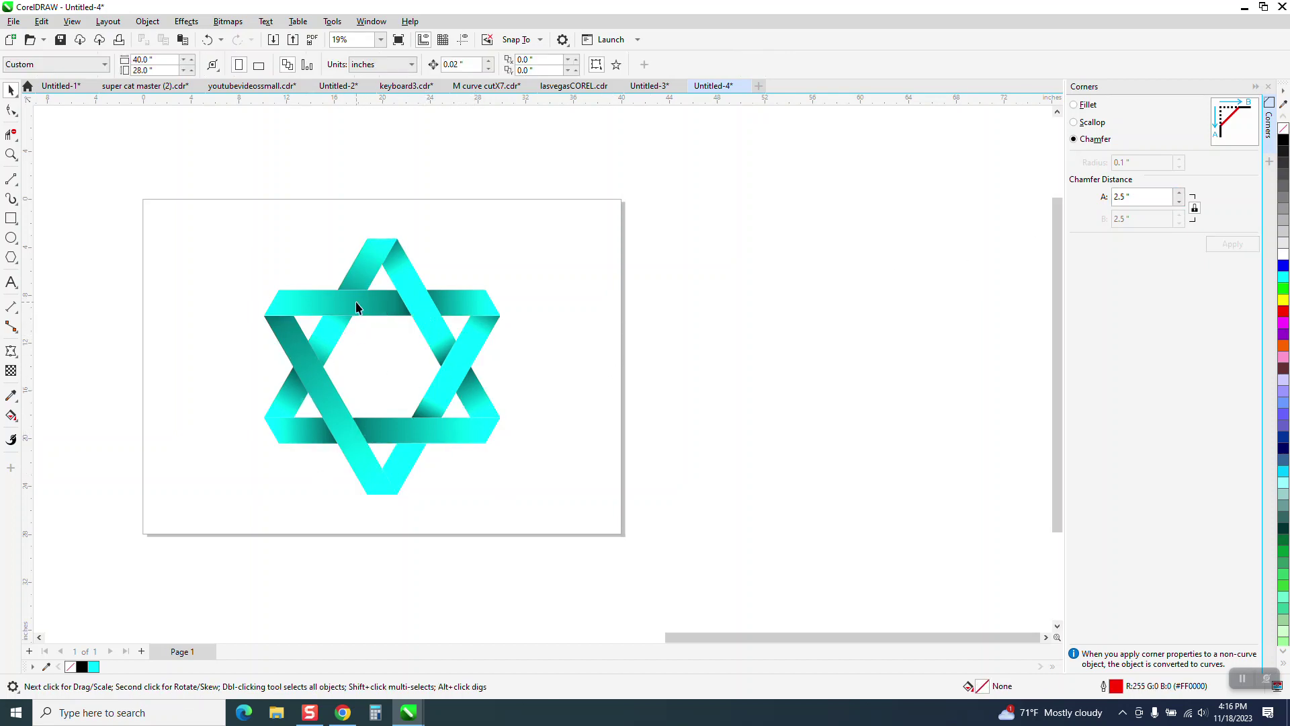
Step: Zoom in on the finished star
left_click(11, 154)
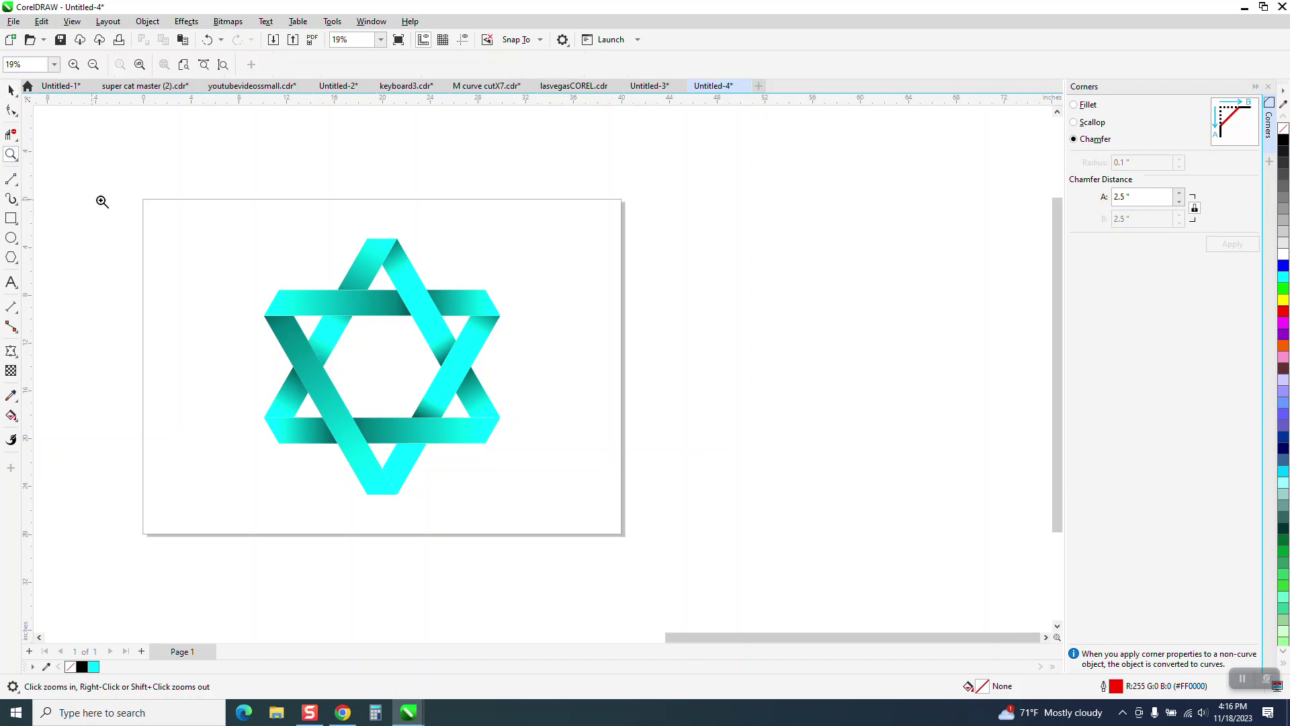
left_click_drag(220, 223, 630, 486)
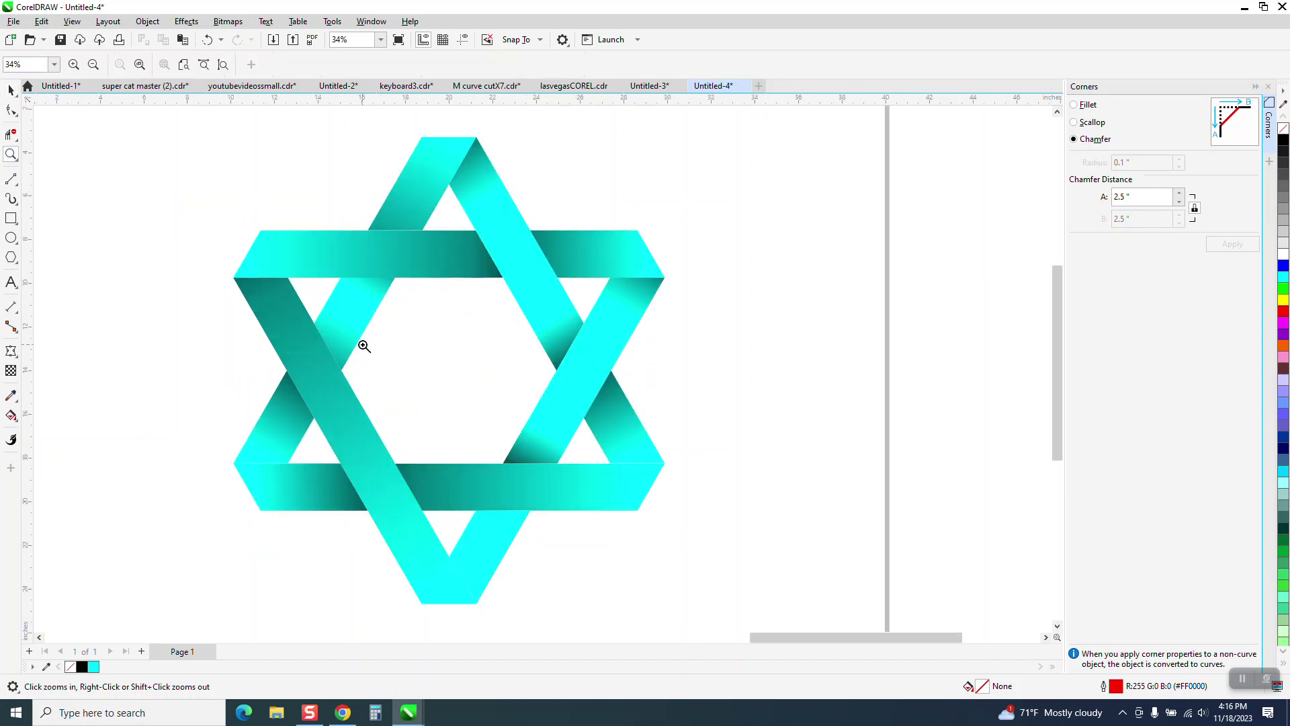
scroll(365, 340, "down", 2)
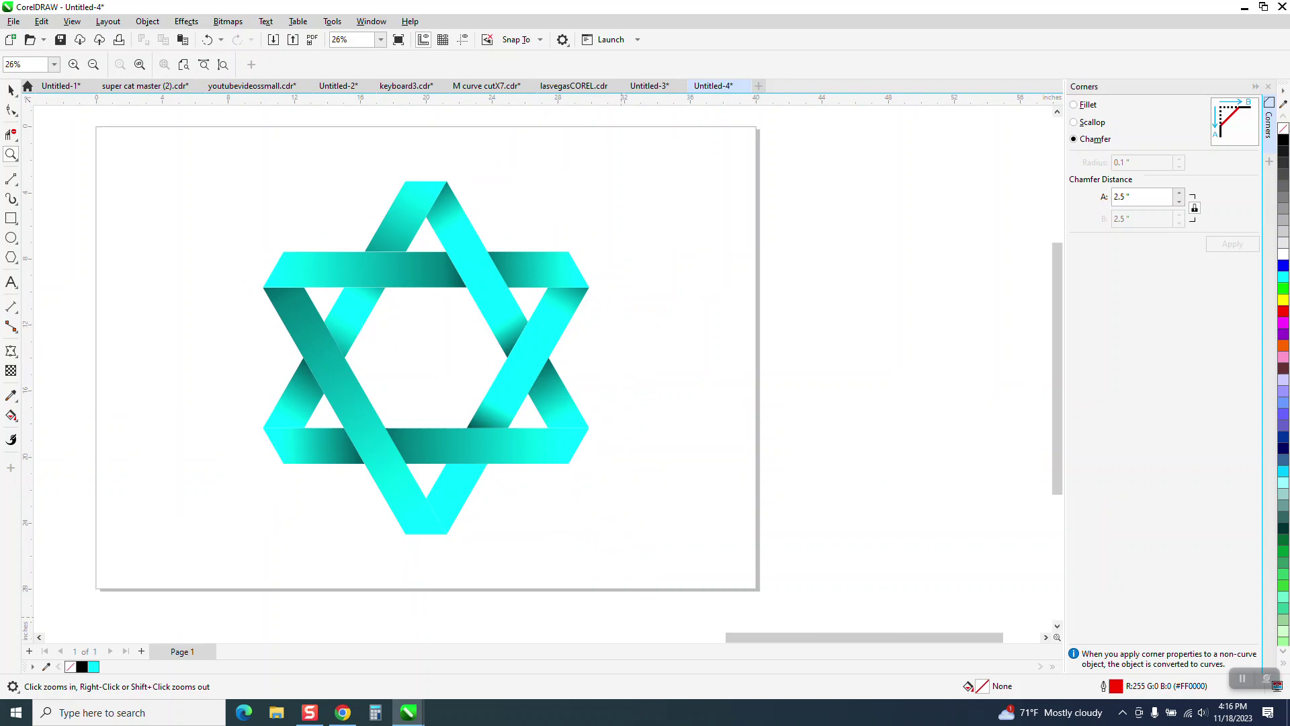